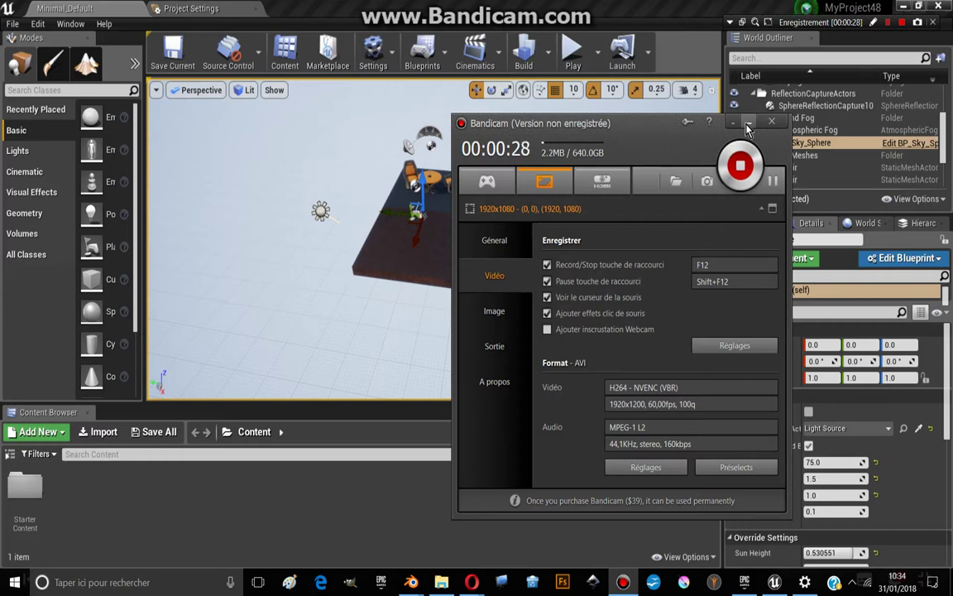
Step: Create a new Untitled level from the Default template and orbit to view its checkered floor
left_click(747, 124)
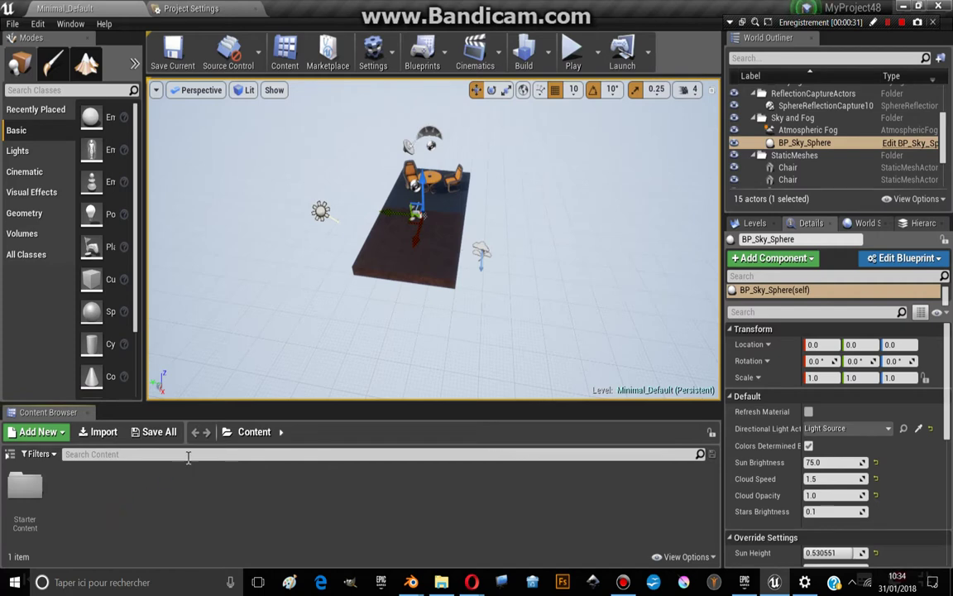
left_click_drag(389, 292, 364, 273)
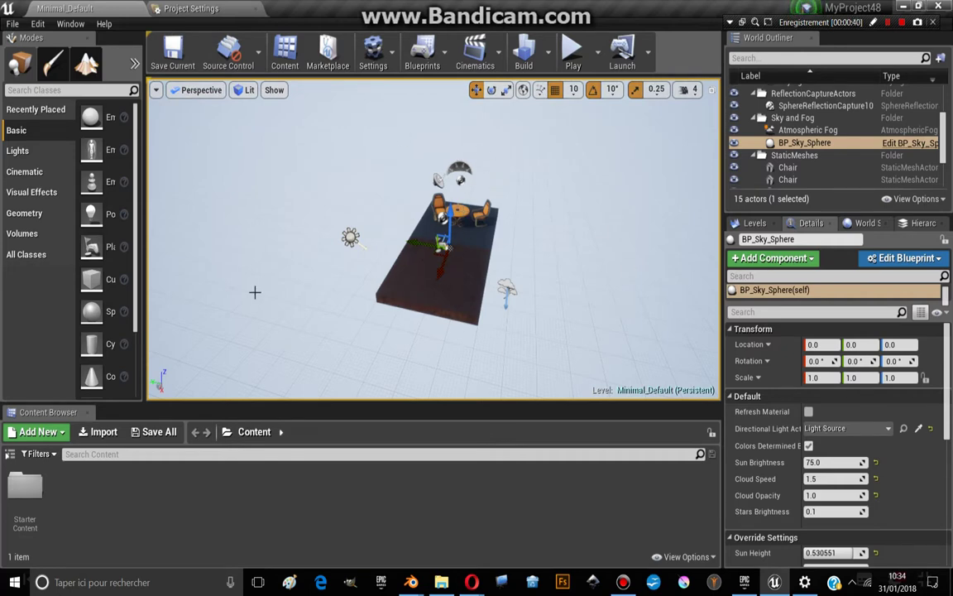
left_click(17, 25)
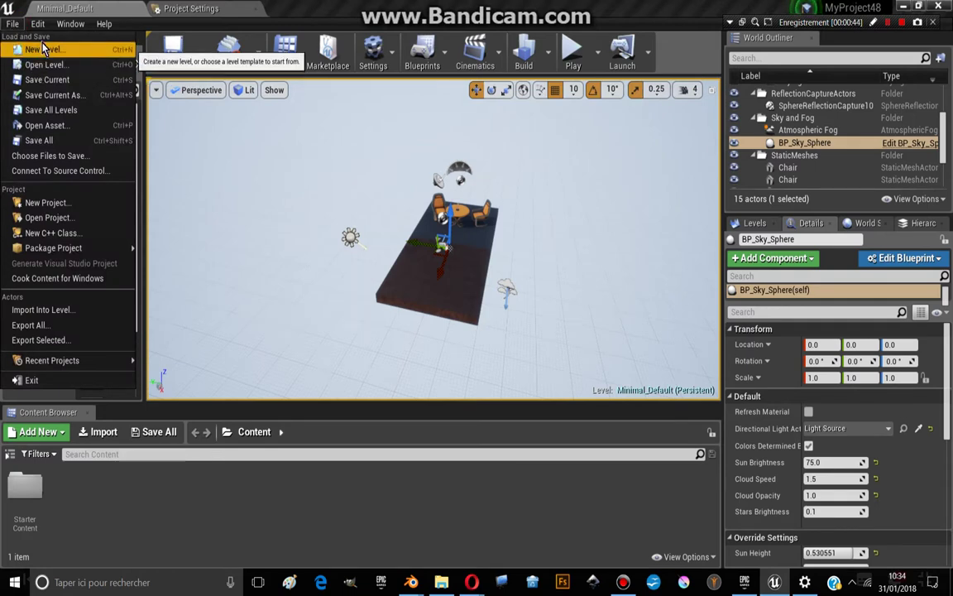
left_click(35, 53)
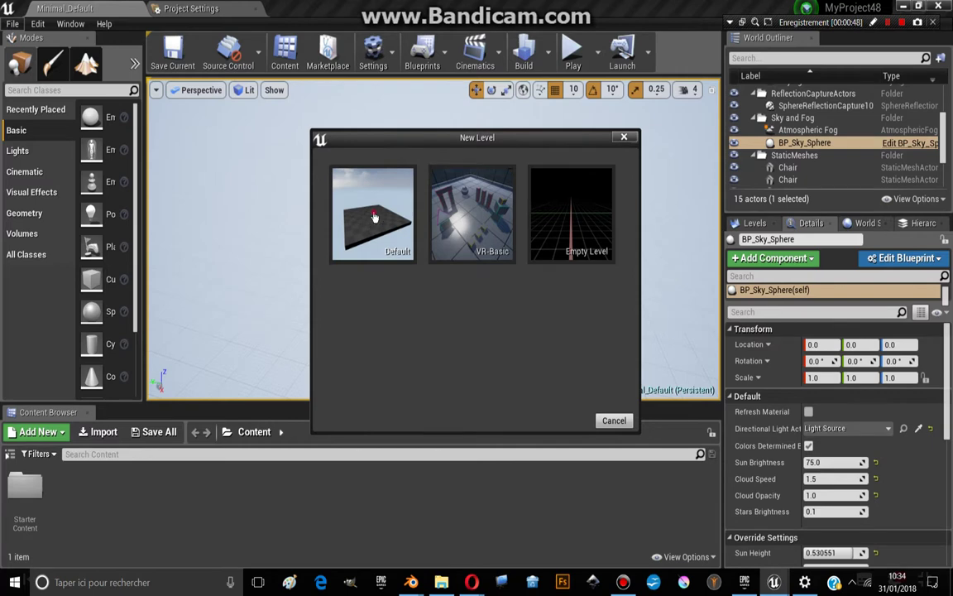
left_click(373, 217)
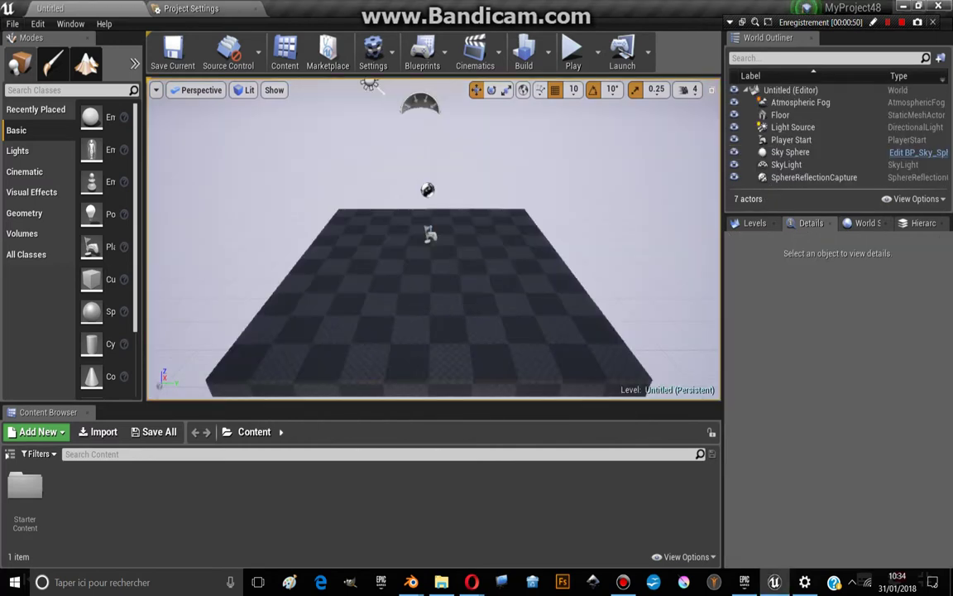
left_click_drag(464, 248, 413, 298)
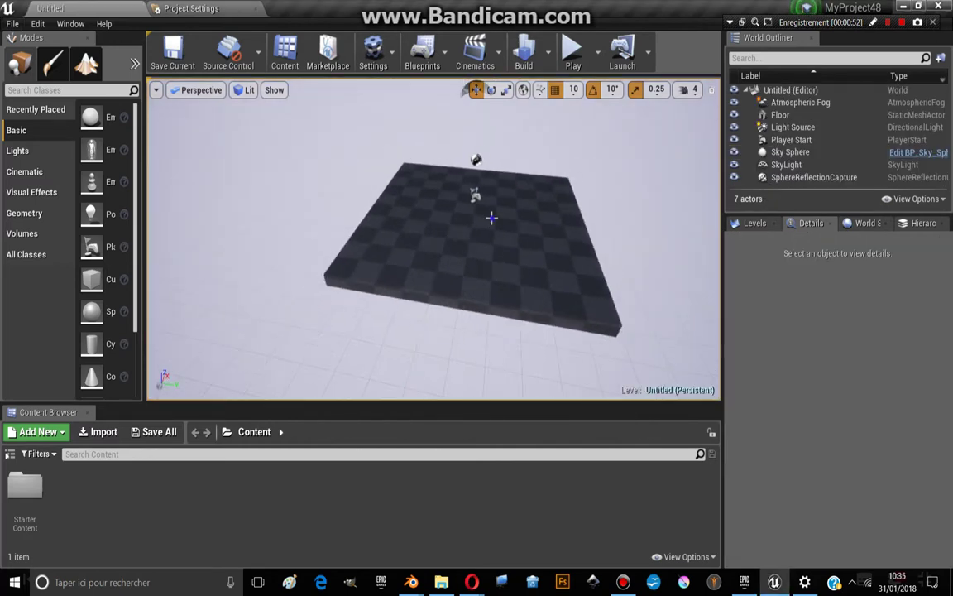
left_click_drag(463, 232, 500, 251)
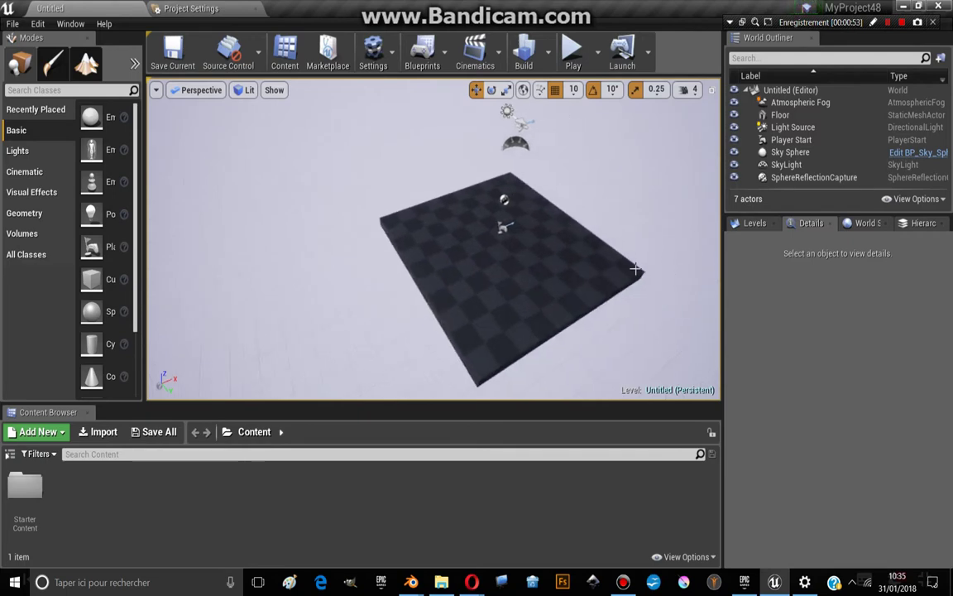
Step: Select the Floor and stretch it with the scale gizmo to 3.0, 3.0, 1.0
left_click(494, 230)
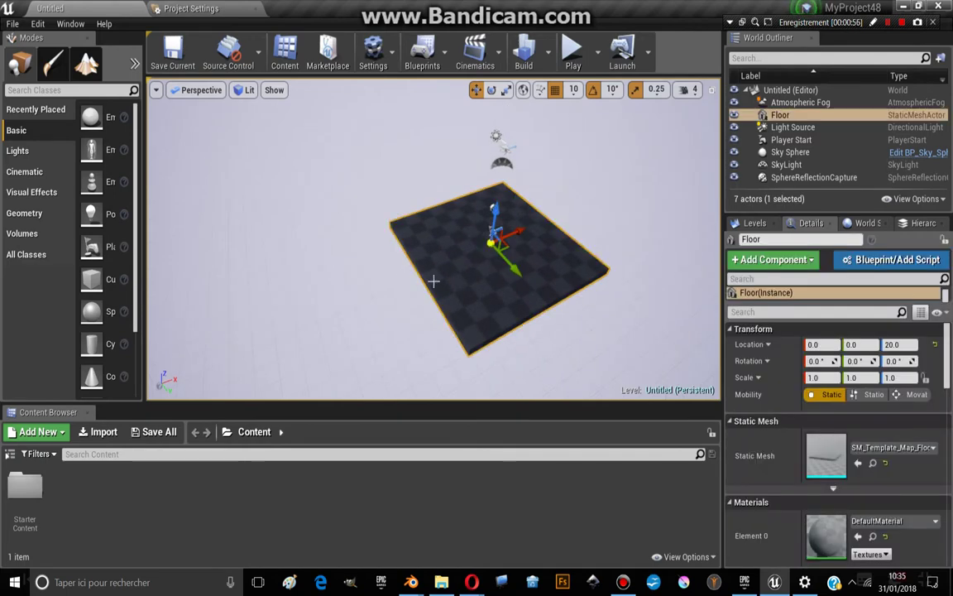
key("e")
key("r")
key("w")
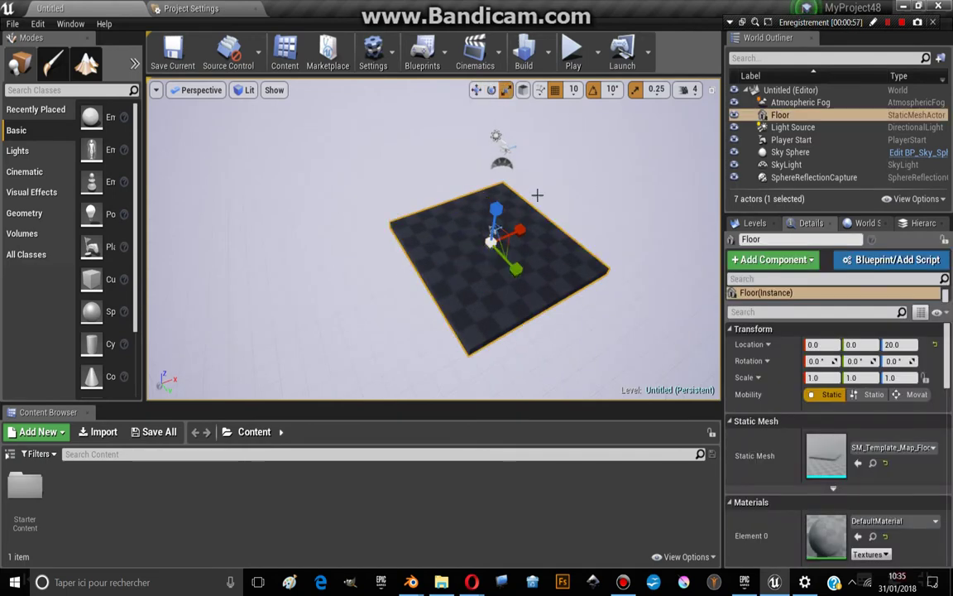
left_click_drag(538, 199, 501, 311)
scroll(530, 298, "up", 3)
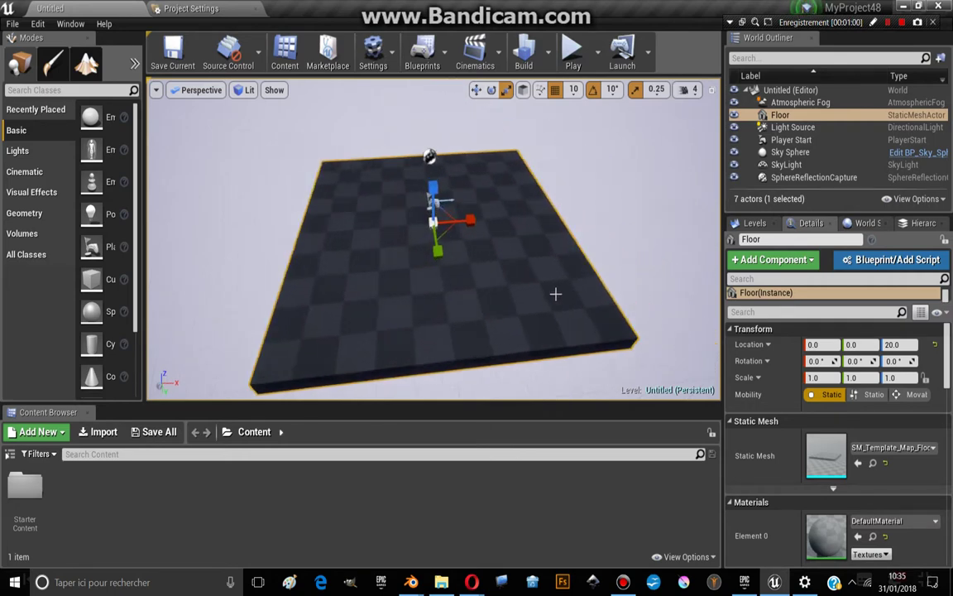
scroll(463, 239, "up", 3)
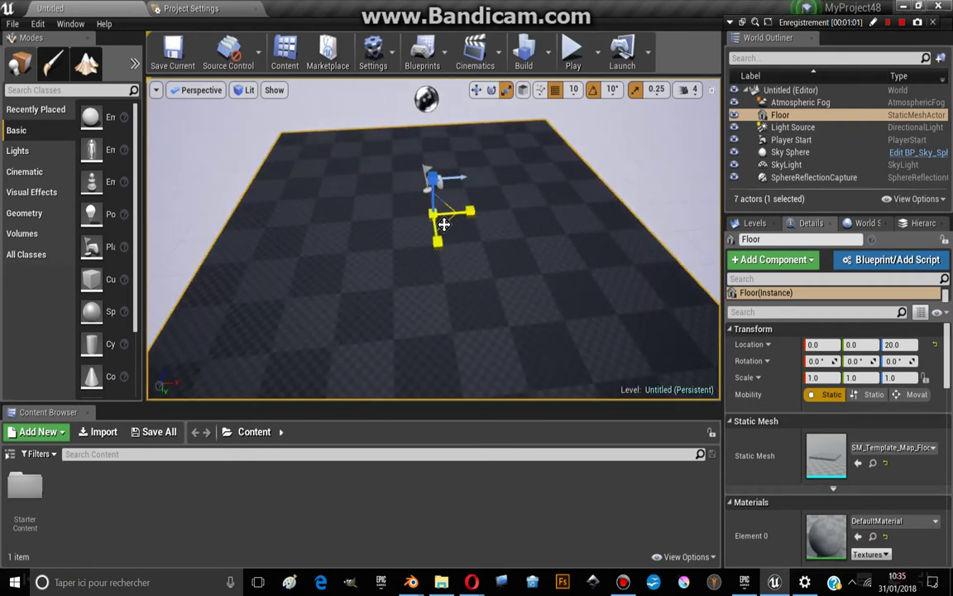
scroll(442, 231, "down", 2)
scroll(438, 238, "down", 2)
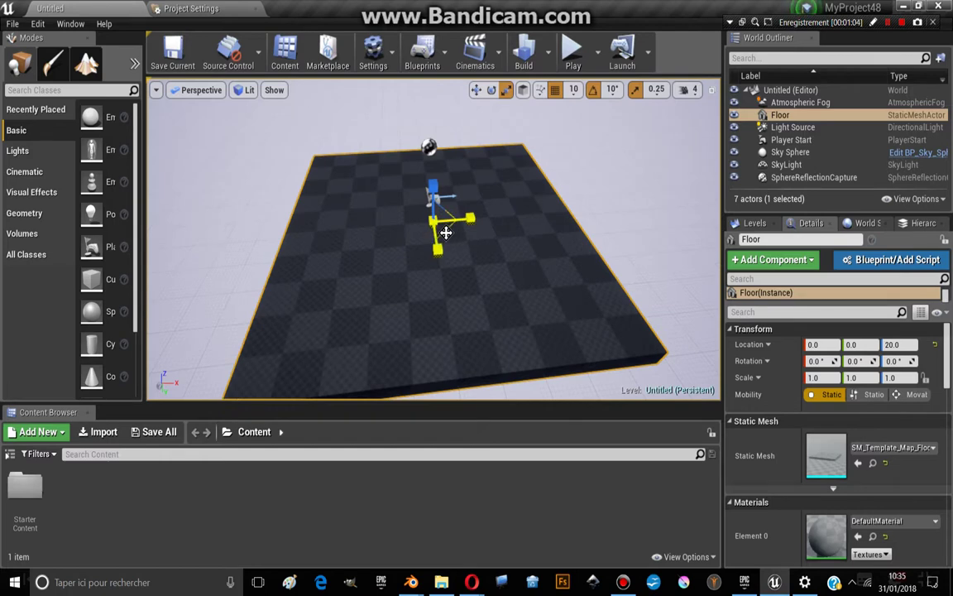
left_click_drag(446, 231, 507, 282)
key("w")
scroll(489, 225, "down", 3)
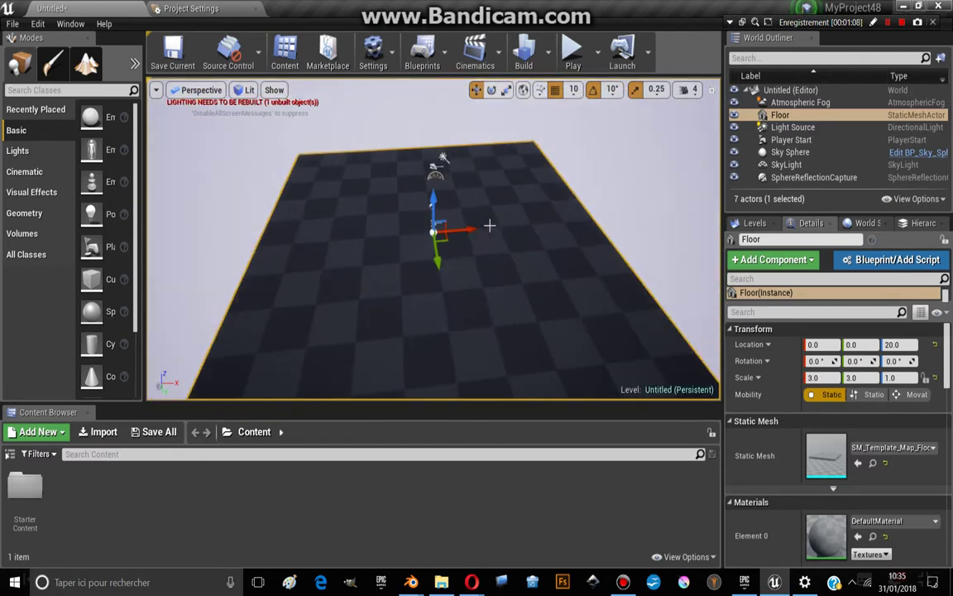
right_click_drag(489, 225, 493, 234)
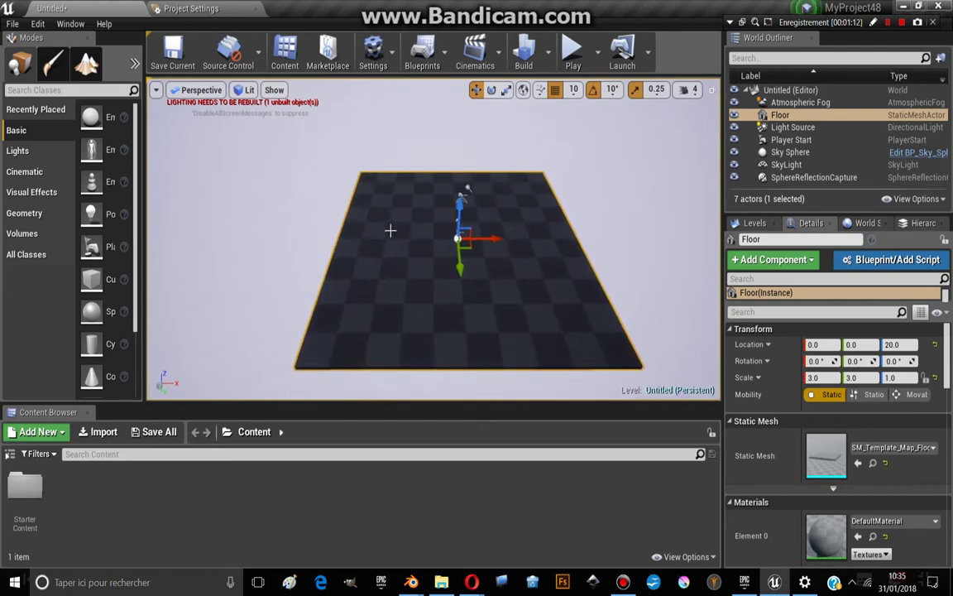
Step: Place a Nav Mesh Bounds Volume from the Volumes list onto the floor
left_click(43, 237)
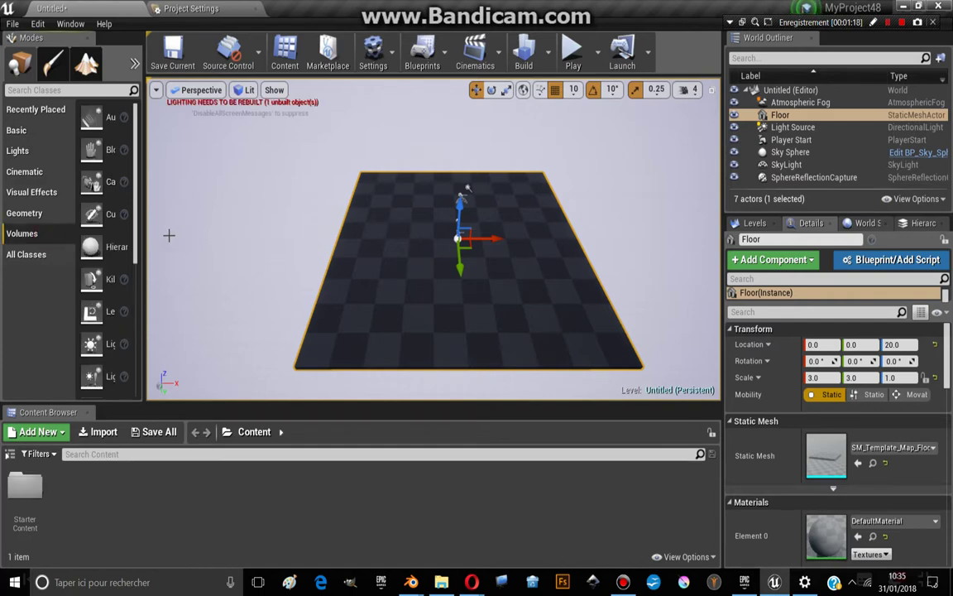
left_click_drag(142, 228, 194, 231)
scroll(138, 281, "down", 2)
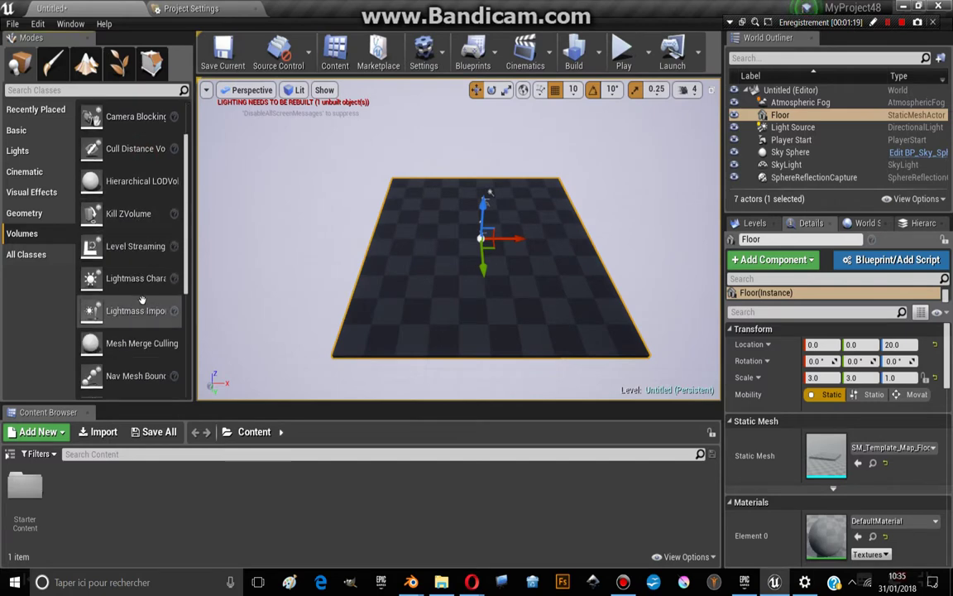
scroll(138, 300, "down", 3)
scroll(138, 299, "down", 3)
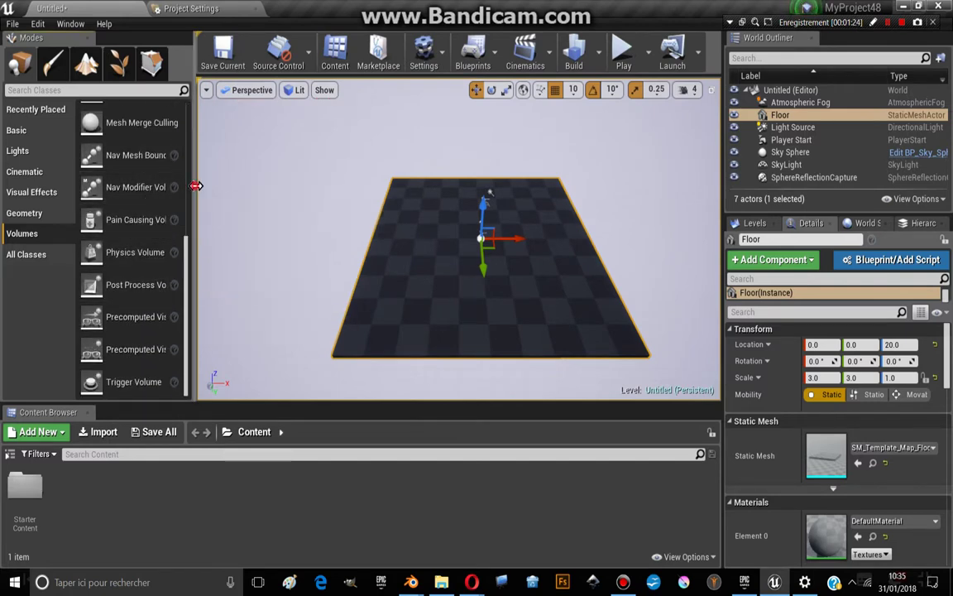
mouse_move(194, 189)
left_mouse_down()
mouse_move(254, 188)
mouse_move(243, 188)
left_mouse_up()
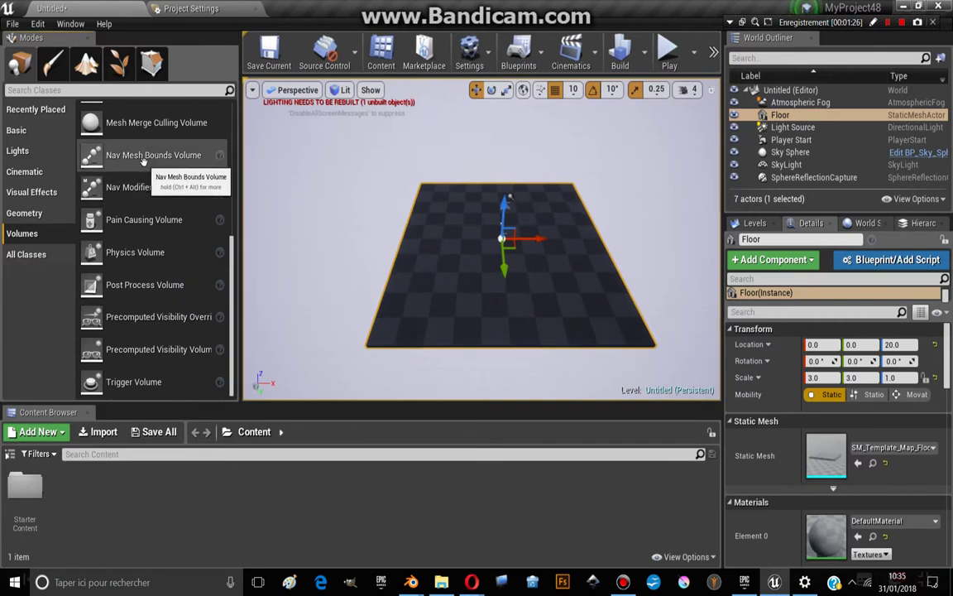
left_click_drag(145, 155, 497, 247)
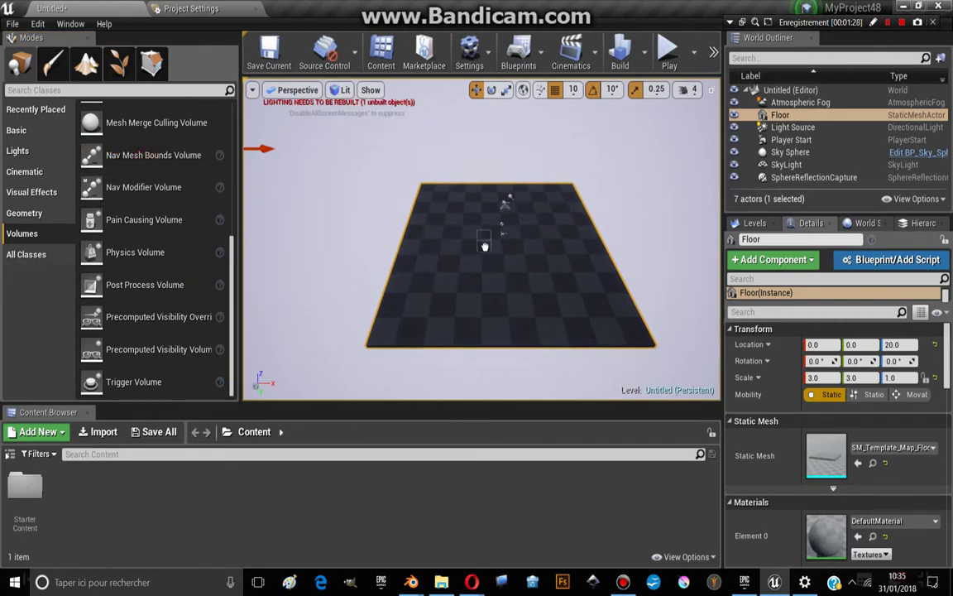
left_click_drag(517, 313, 498, 273)
Step: Scale the volume to 16.25, 16.25, 2.0 and move it over the floor
key("e")
key("r")
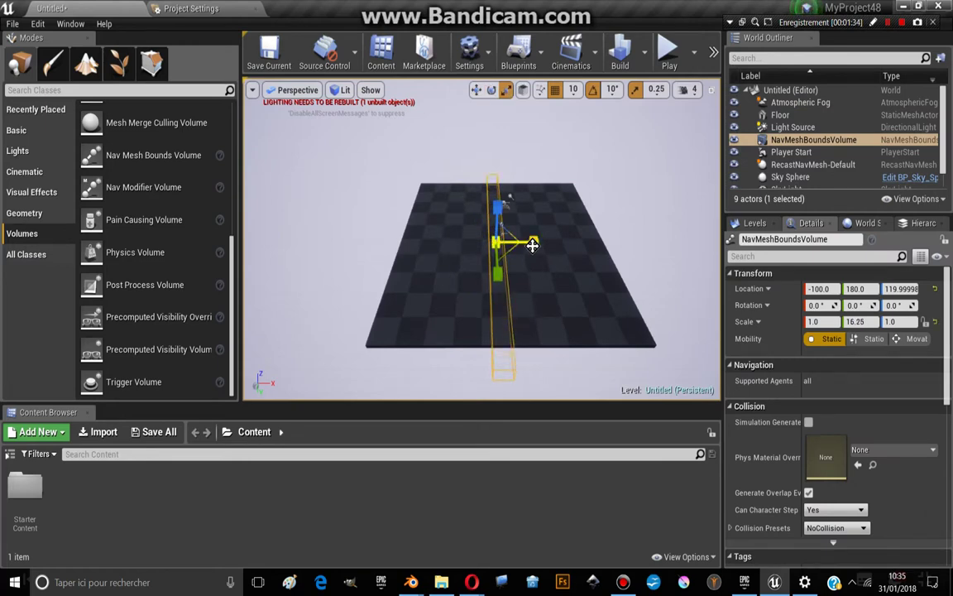
mouse_move(523, 240)
left_mouse_down()
mouse_move(502, 224)
mouse_move(497, 198)
left_mouse_up()
key("w")
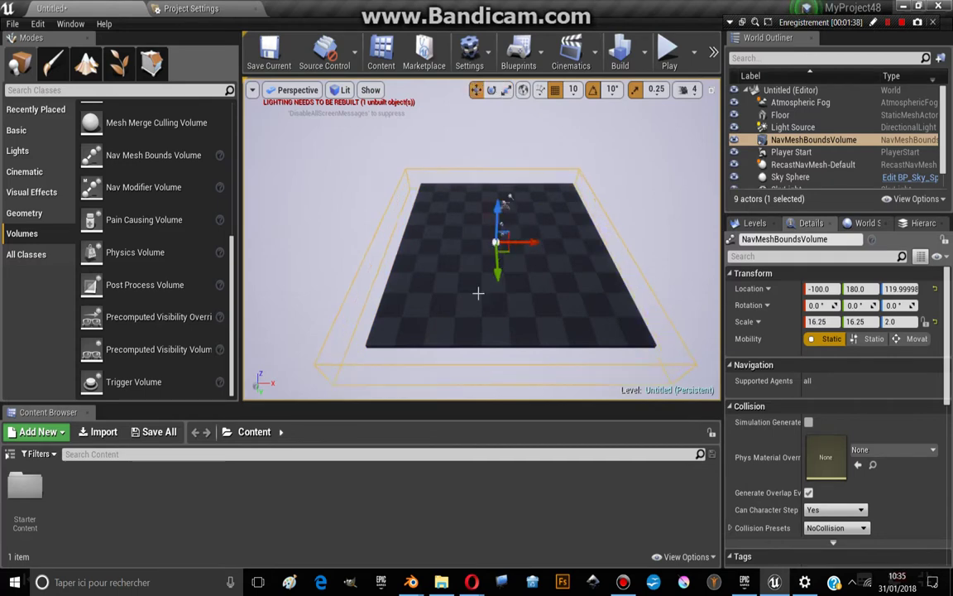
mouse_move(497, 273)
left_mouse_down()
mouse_move(497, 257)
mouse_move(497, 286)
left_mouse_up()
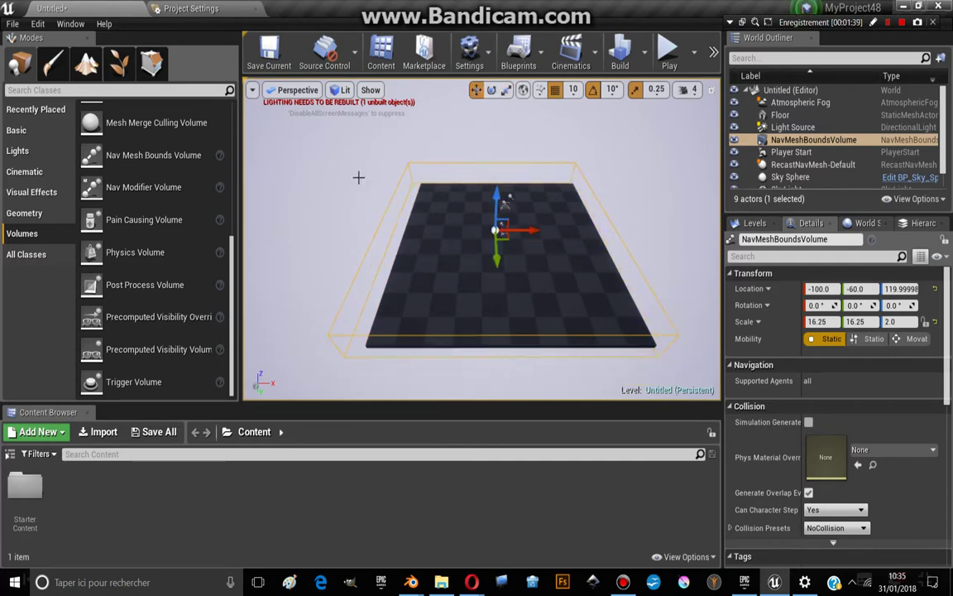
Step: Check the volume's coverage in Top view, then return to Perspective view
left_click(302, 91)
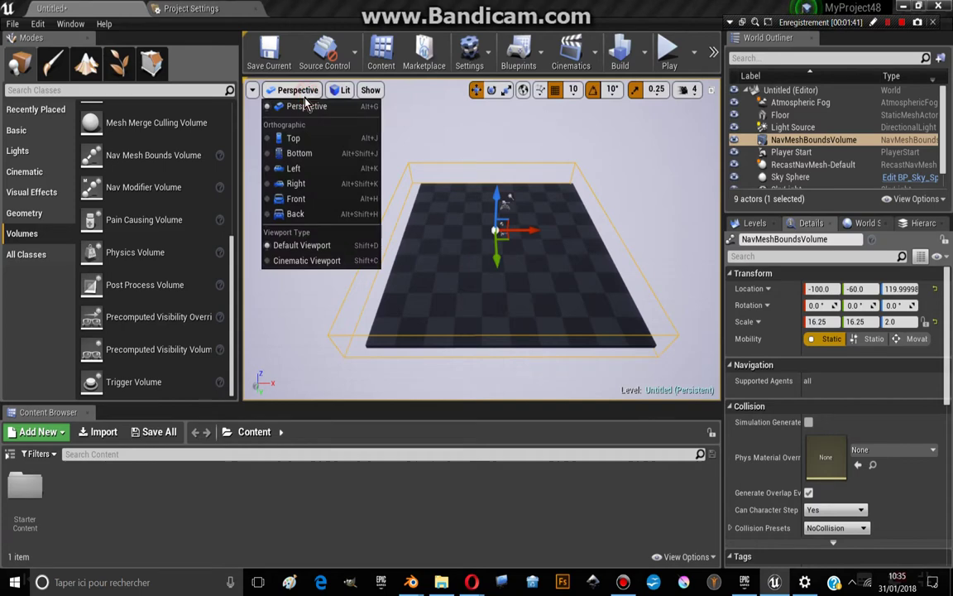
left_click(293, 139)
scroll(468, 223, "down", 3)
scroll(455, 217, "down", 2)
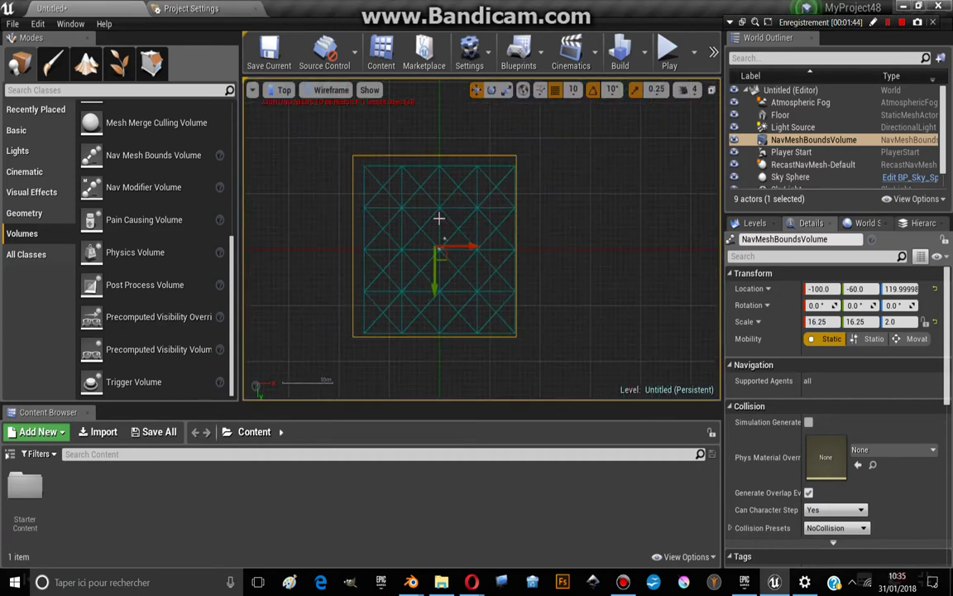
scroll(439, 217, "up", 1)
left_click(289, 93)
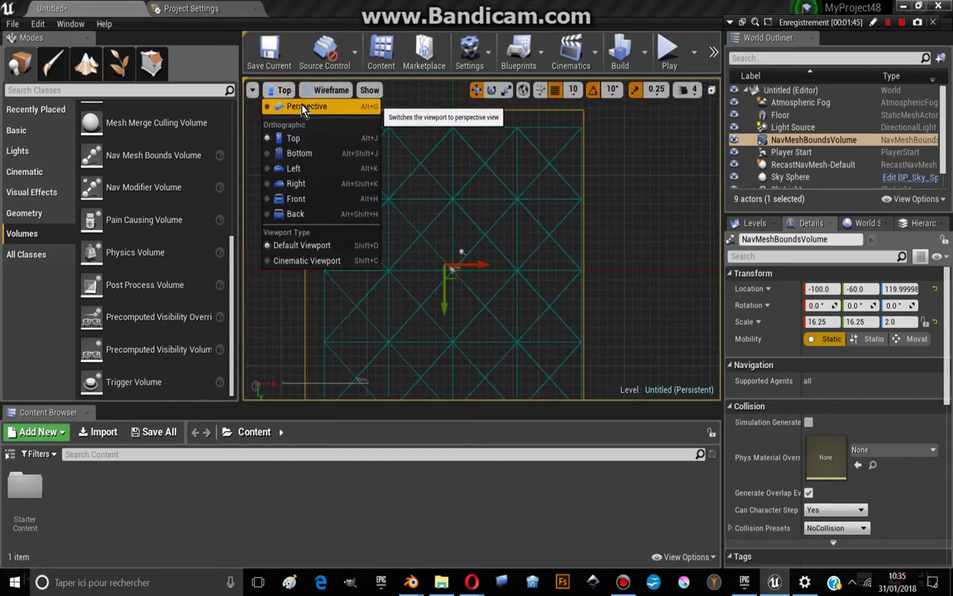
left_click(302, 105)
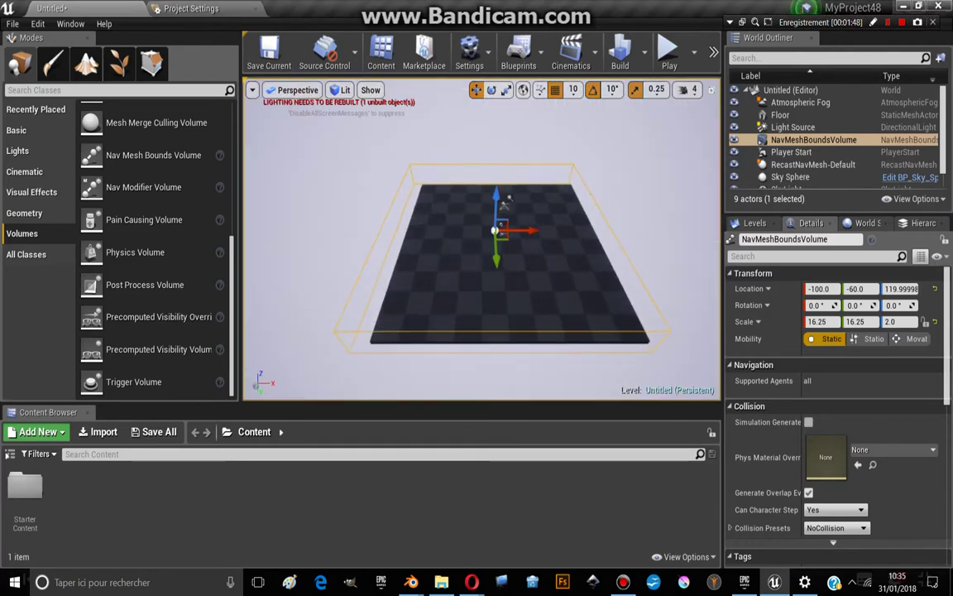
mouse_move(432, 217)
right_mouse_down()
mouse_move(389, 202)
mouse_move(449, 220)
right_mouse_up()
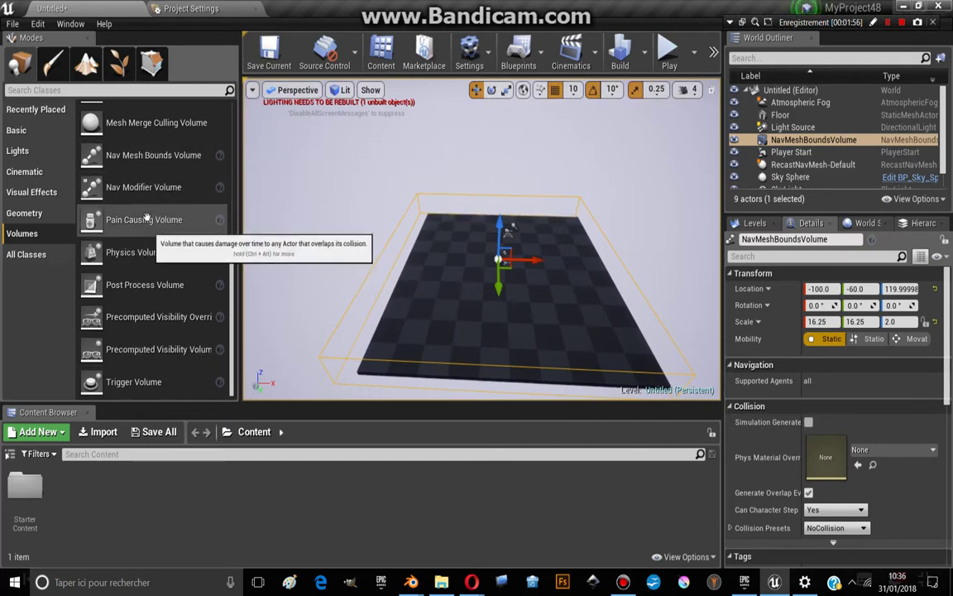
Step: Place a Nav Modifier Volume near the floor edge and scale it to 4.25, 1.0, 2.75
left_click_drag(144, 185, 434, 268)
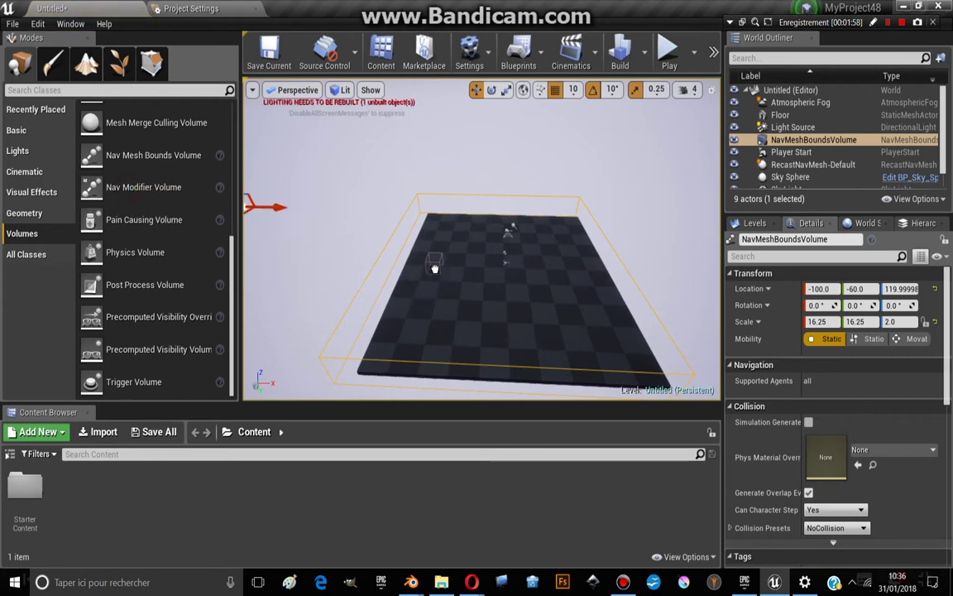
key("e")
key("r")
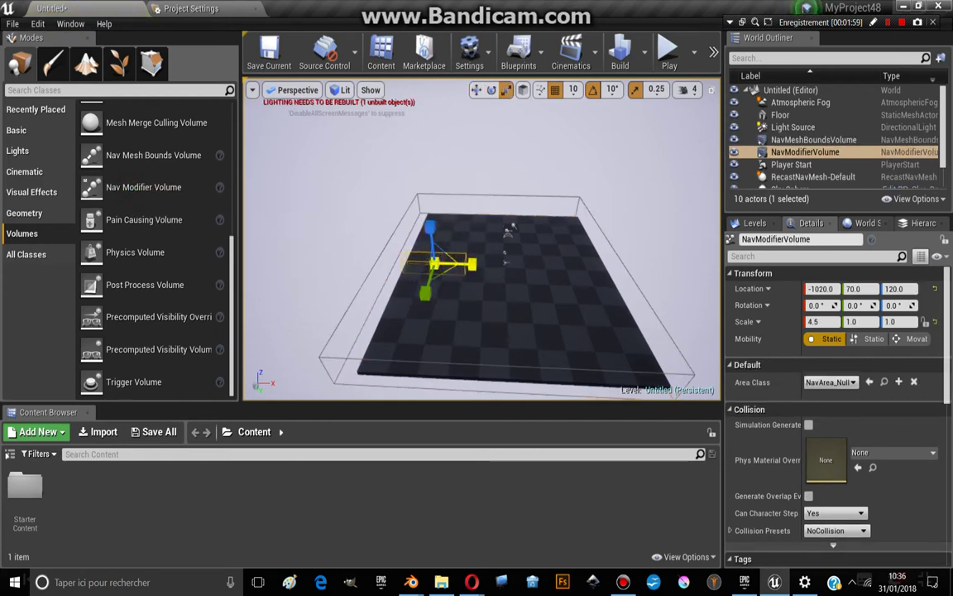
left_click_drag(430, 228, 393, 221)
key("w")
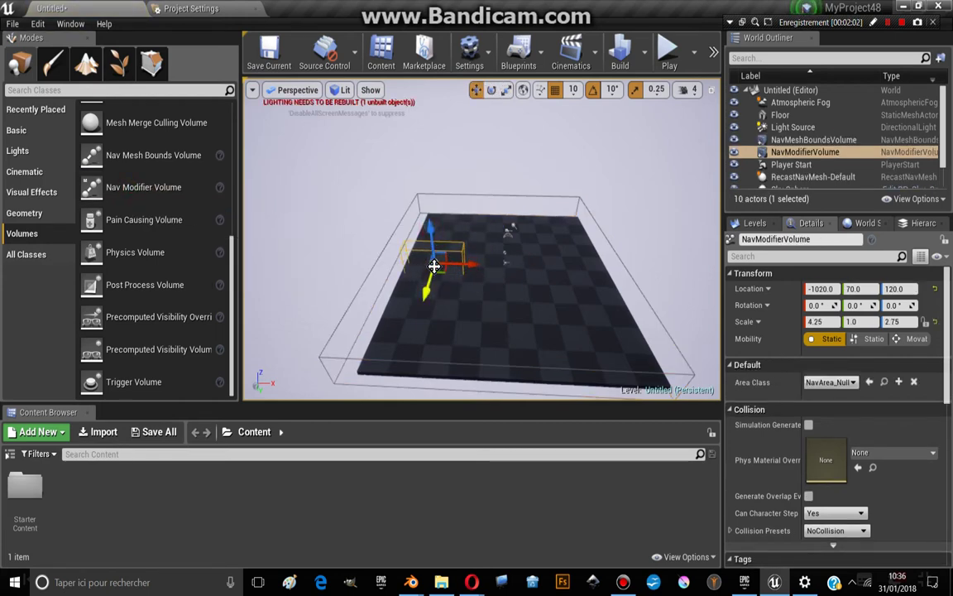
Step: Turn on Show > Navigation to display the navmesh, then reselect the Nav Modifier Volume
left_click(369, 92)
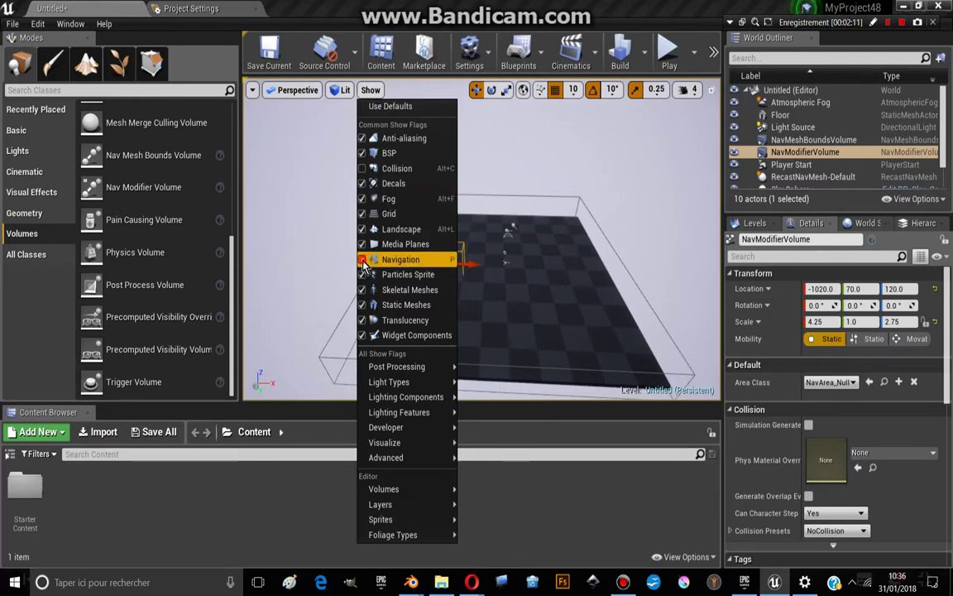
left_click(382, 258)
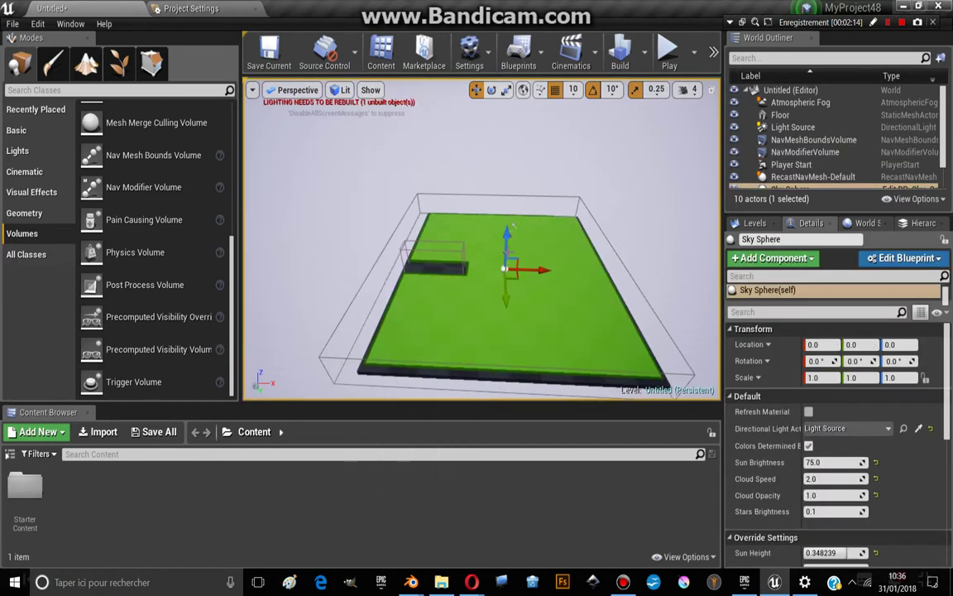
key("Down")
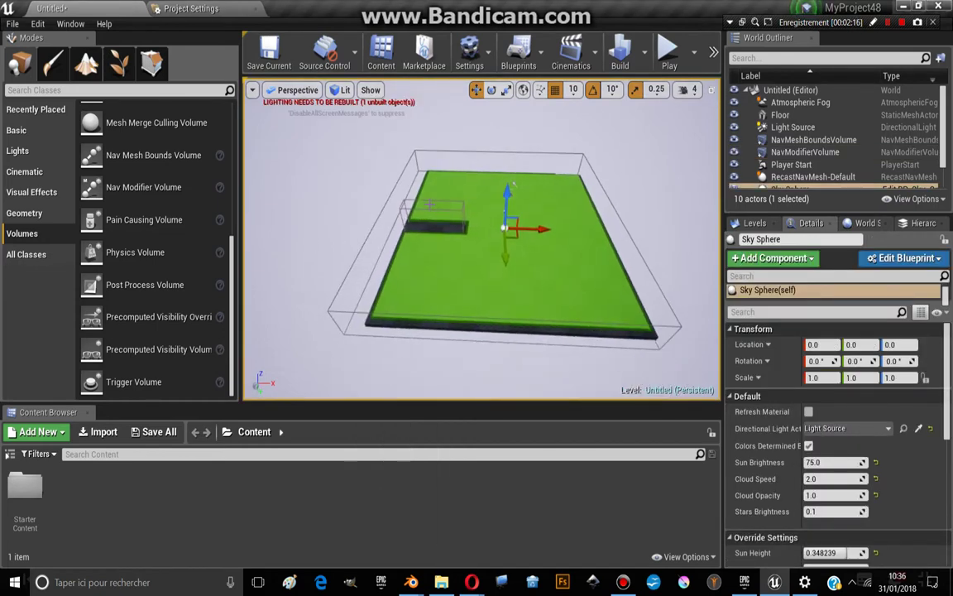
left_click(805, 151)
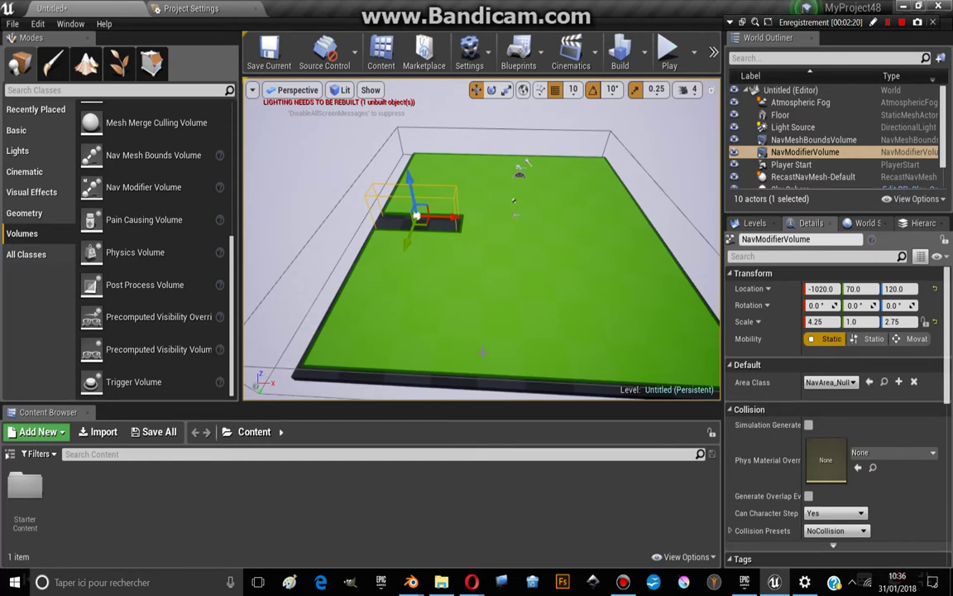
scroll(794, 374, "down", 1)
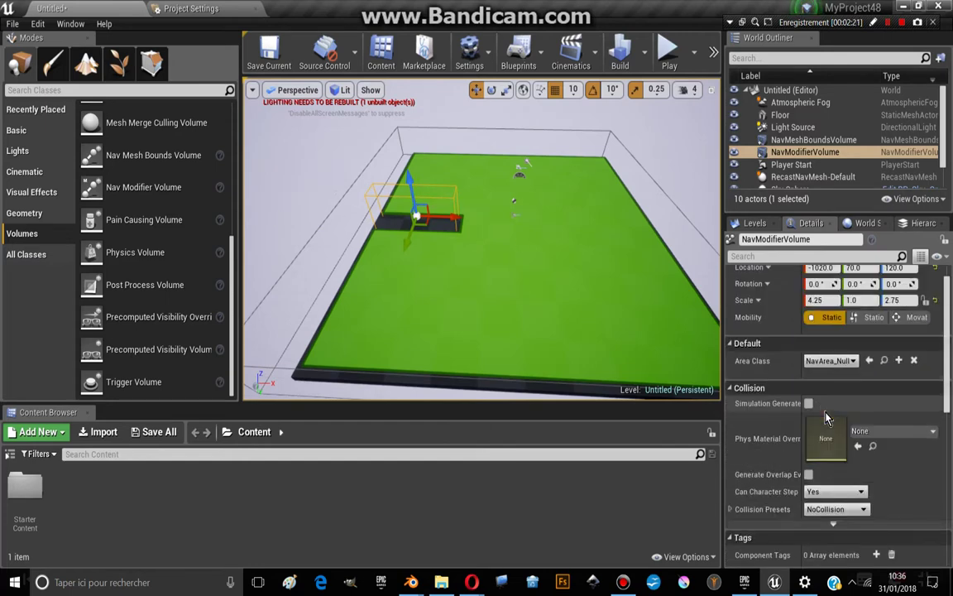
Step: Set the volume's Area Class to NavArea_Obstacle and inspect the red navmesh patch
left_click(825, 361)
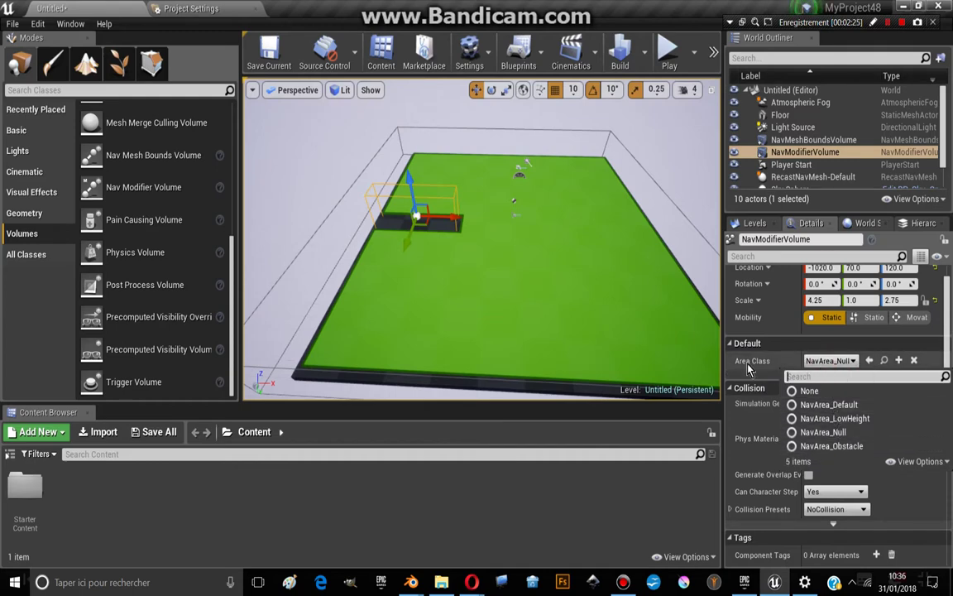
left_click(822, 446)
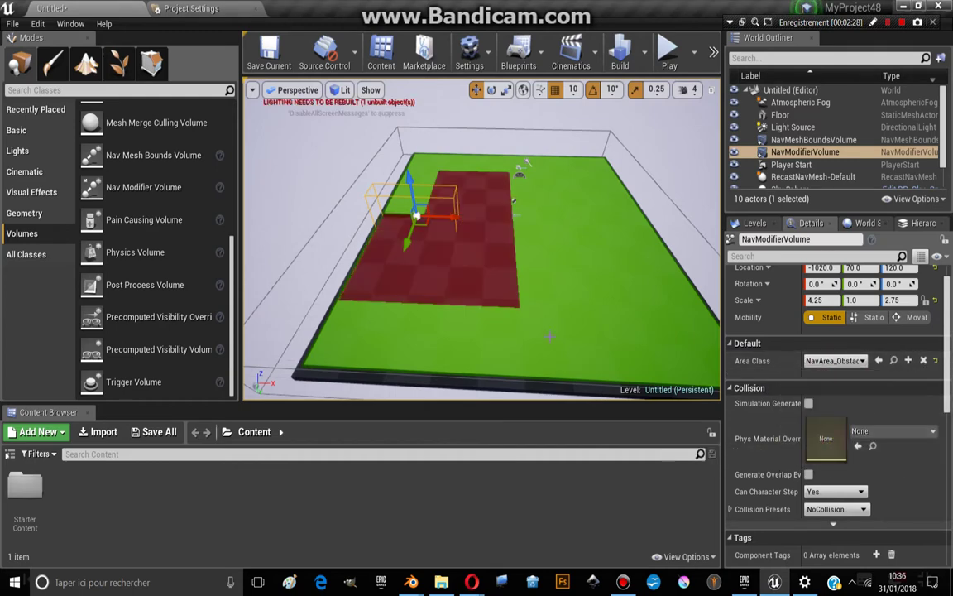
scroll(493, 305, "down", 2)
left_click(302, 228)
scroll(306, 222, "down", 1)
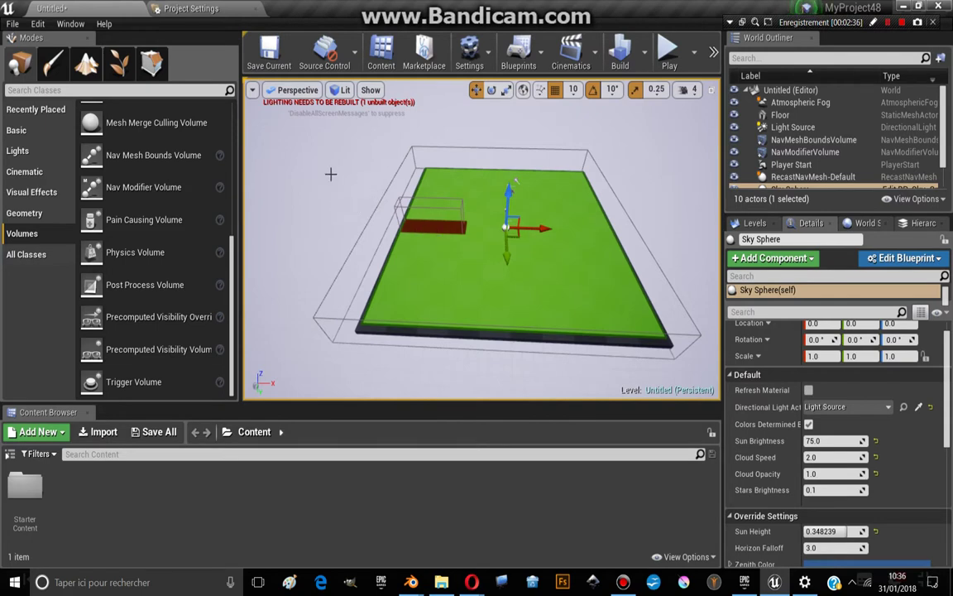
scroll(319, 176, "down", 2)
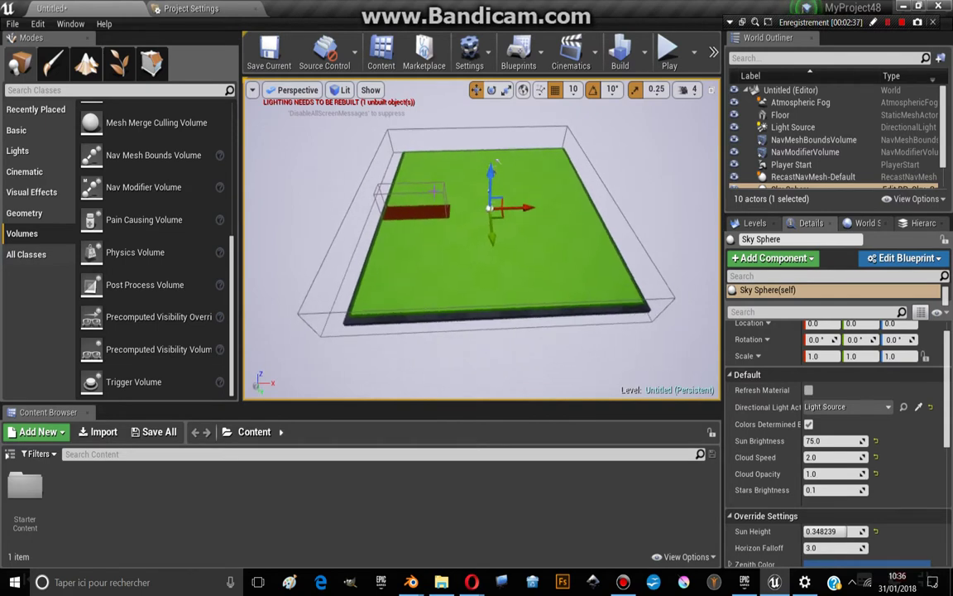
left_click(414, 207)
mouse_move(421, 203)
right_mouse_down()
mouse_move(489, 208)
mouse_move(338, 195)
right_mouse_up()
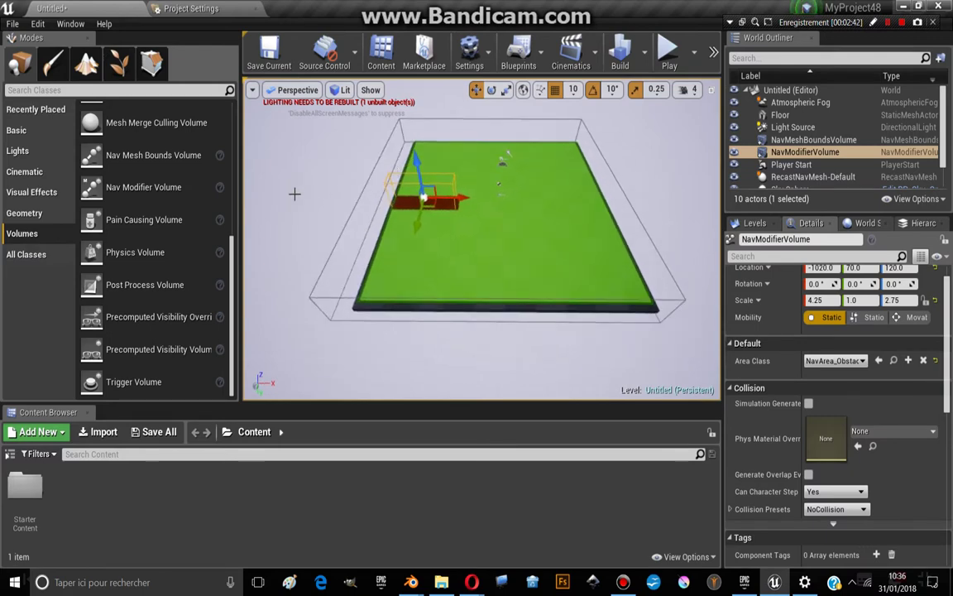
right_click(273, 141)
Step: Open Add Feature or Content Pack from the Content Browser's Add New menu
key("Escape")
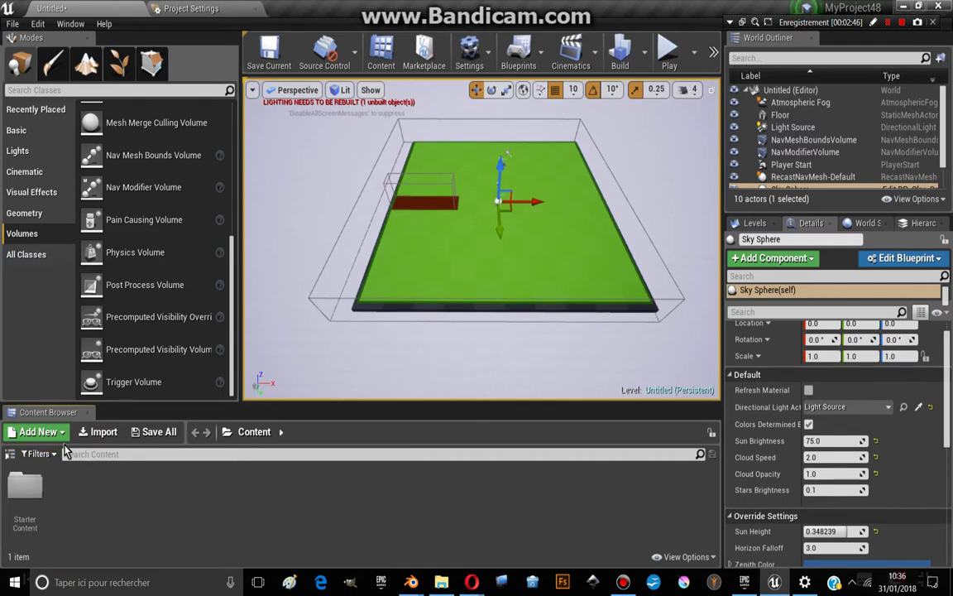
left_click(56, 444)
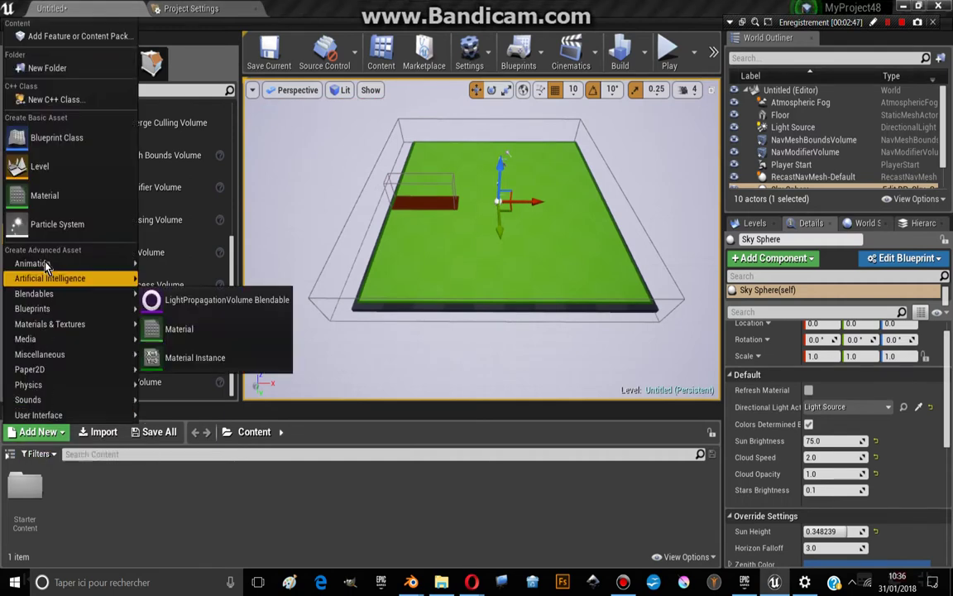
mouse_move(24, 338)
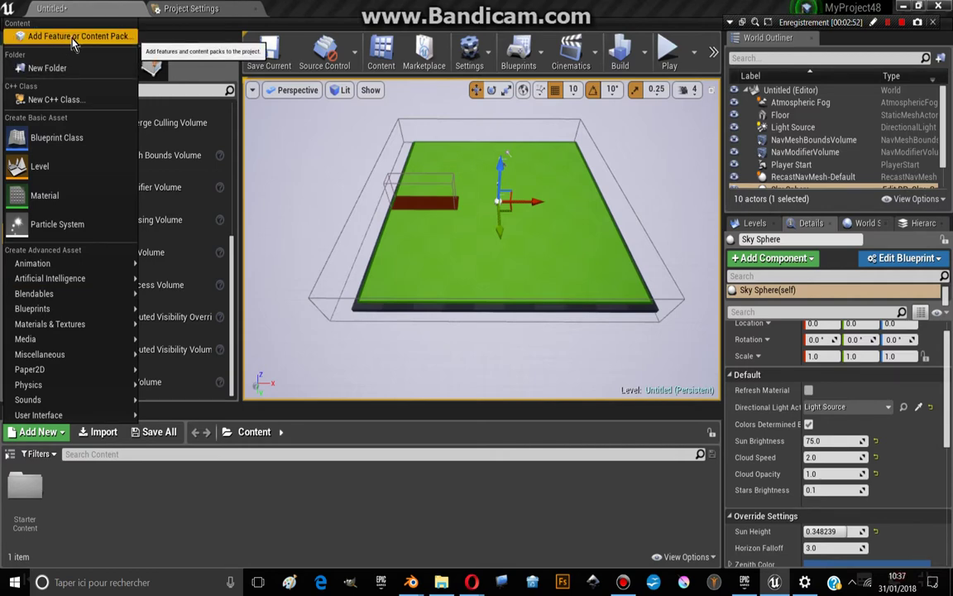
left_click(63, 39)
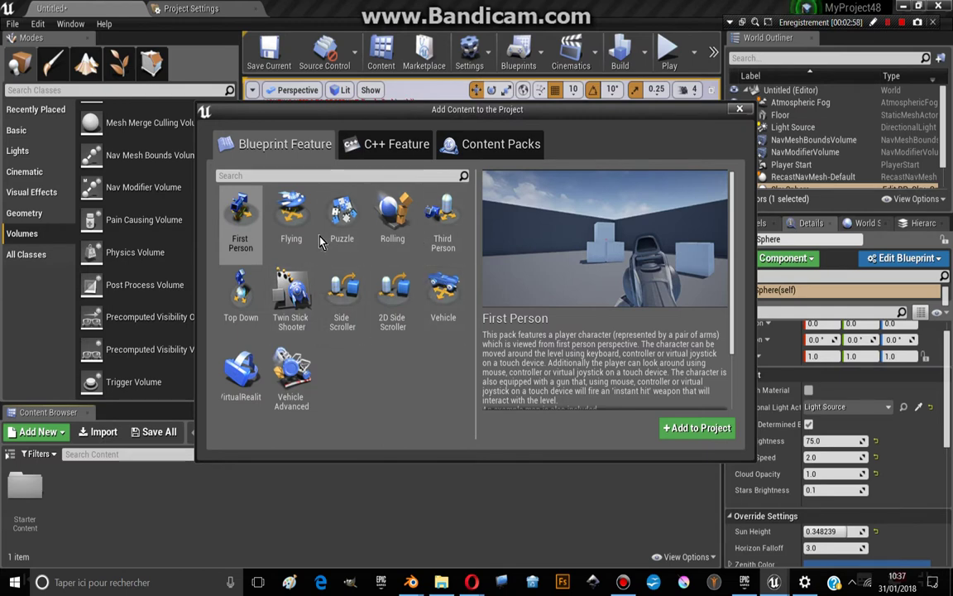
Step: Preview the Blueprint Feature templates and add the Third Person pack to the project
left_click(291, 216)
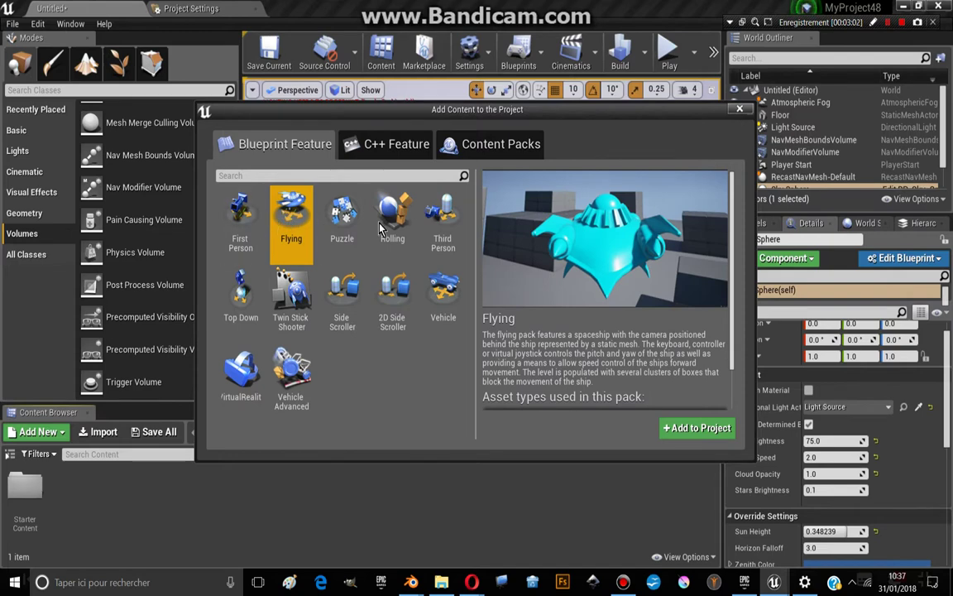
left_click(443, 220)
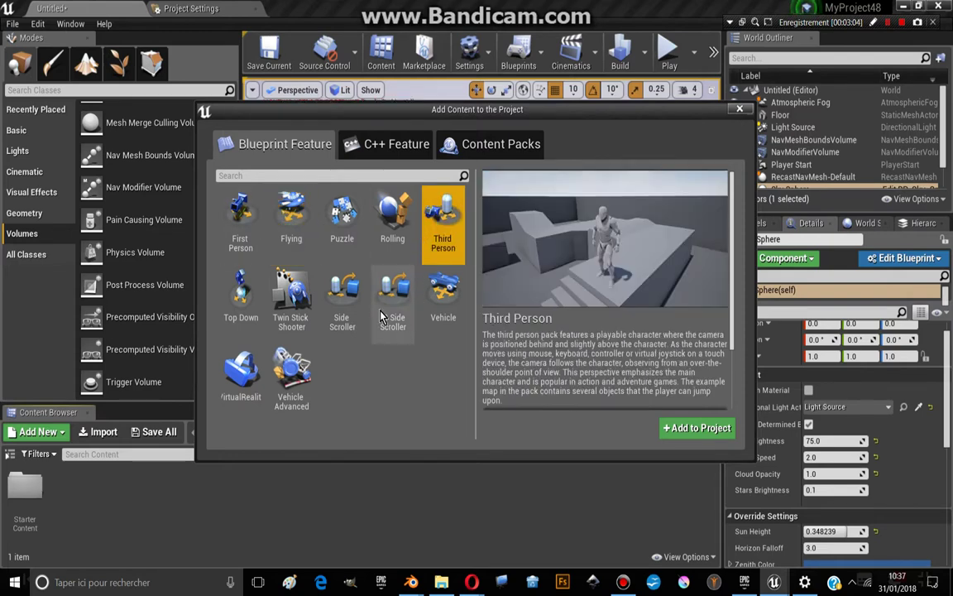
left_click(324, 273)
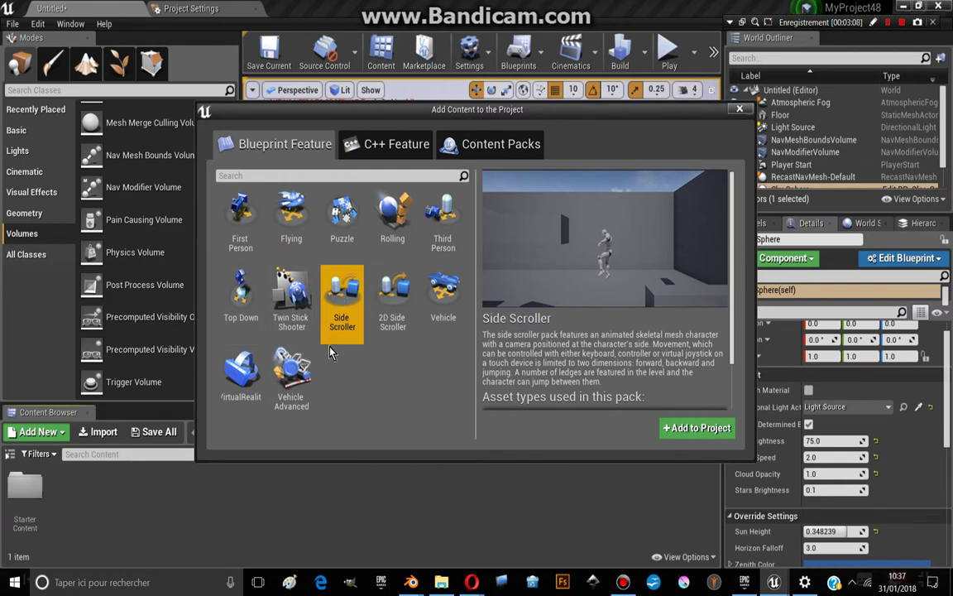
left_click(438, 300)
left_click(431, 247)
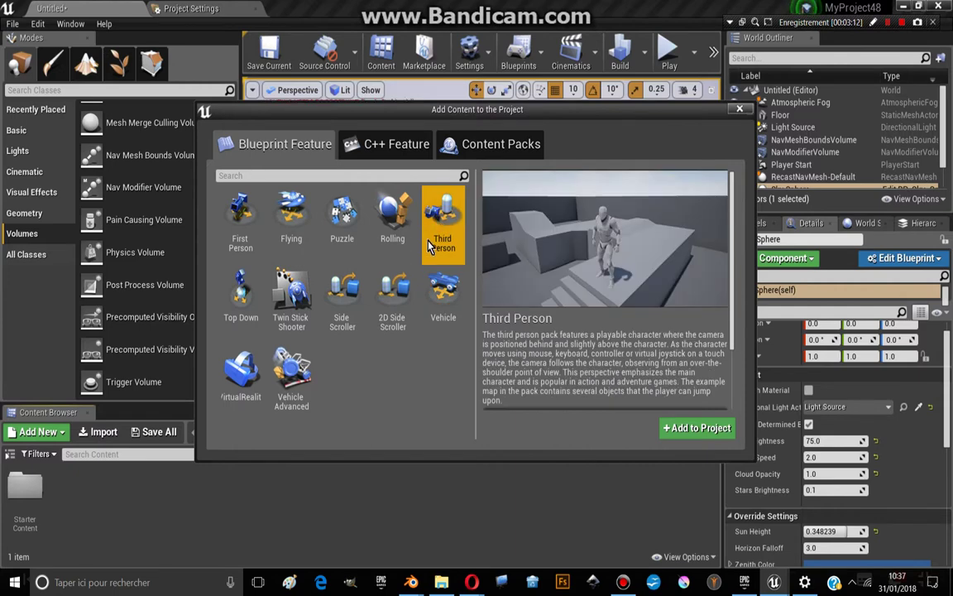
left_click(698, 424)
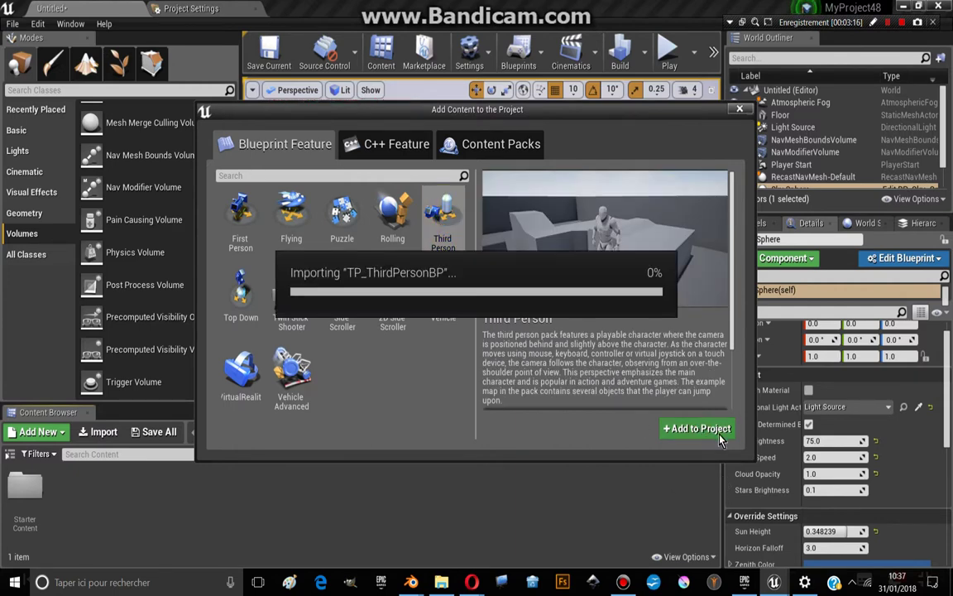
Step: Move ThirdPersonCharacter from ThirdPersonBP/Blueprints into the Content root folder
left_click(740, 108)
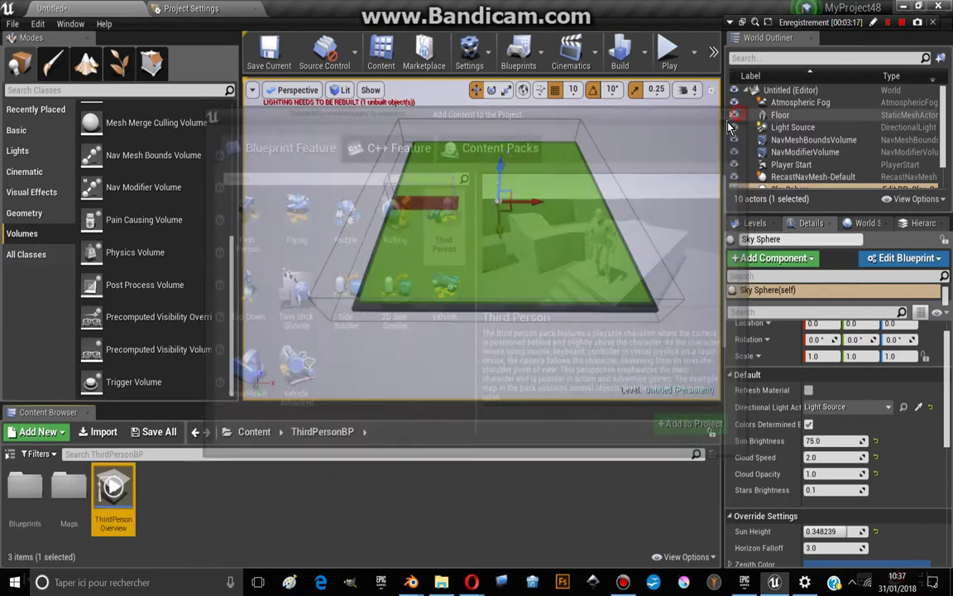
left_click(9, 454)
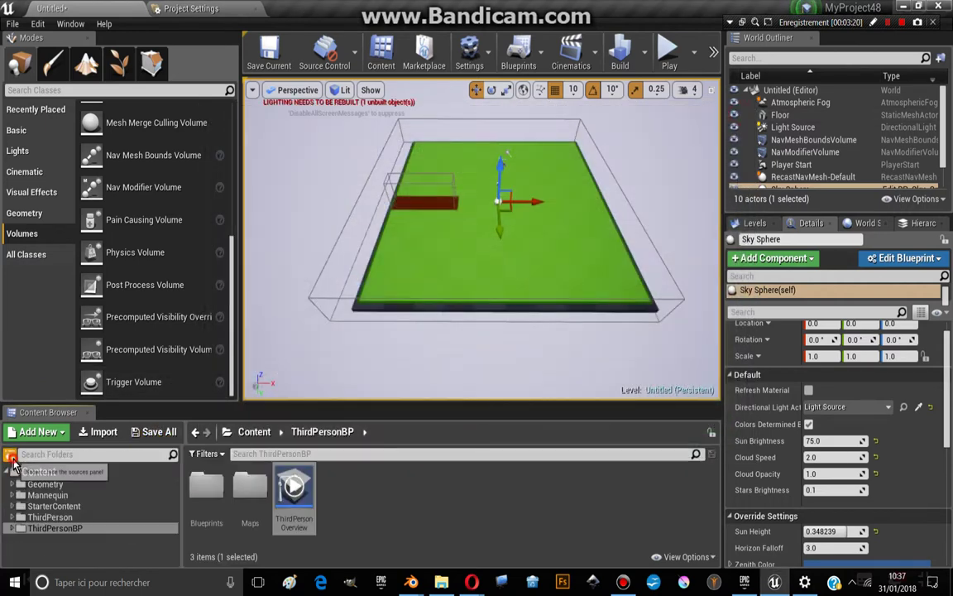
double_click(210, 508)
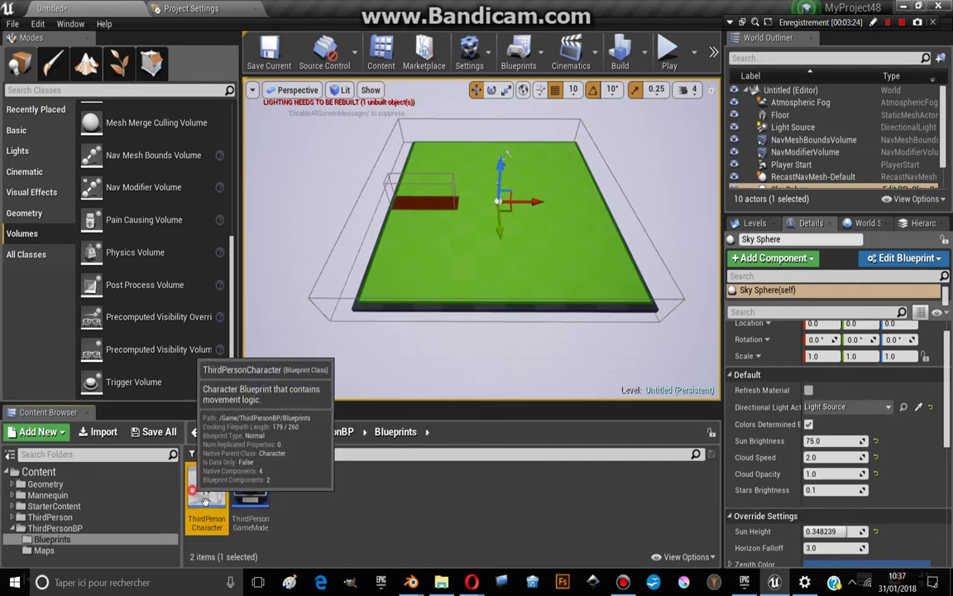
left_click_drag(204, 493, 46, 473)
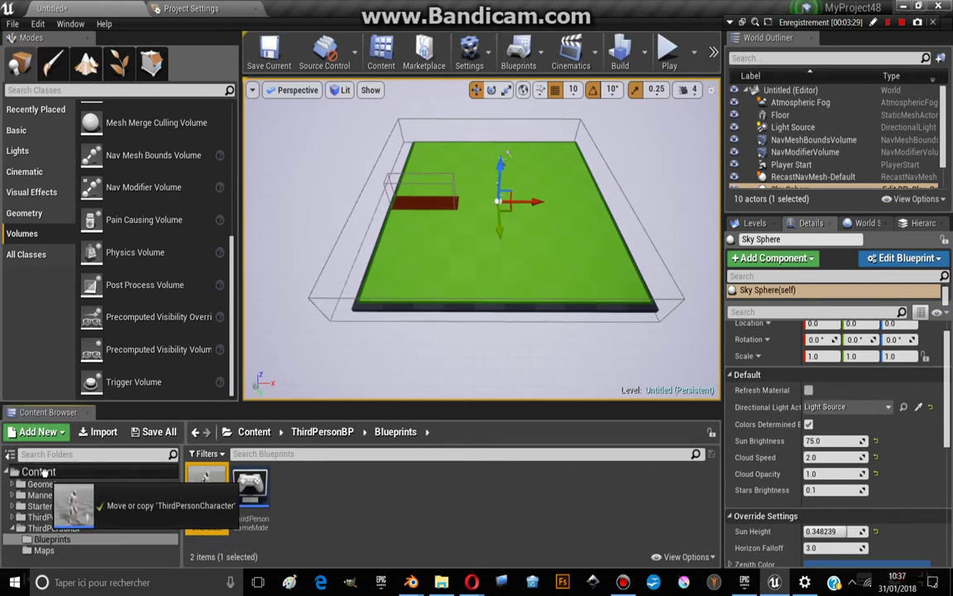
left_click_drag(46, 473, 49, 478)
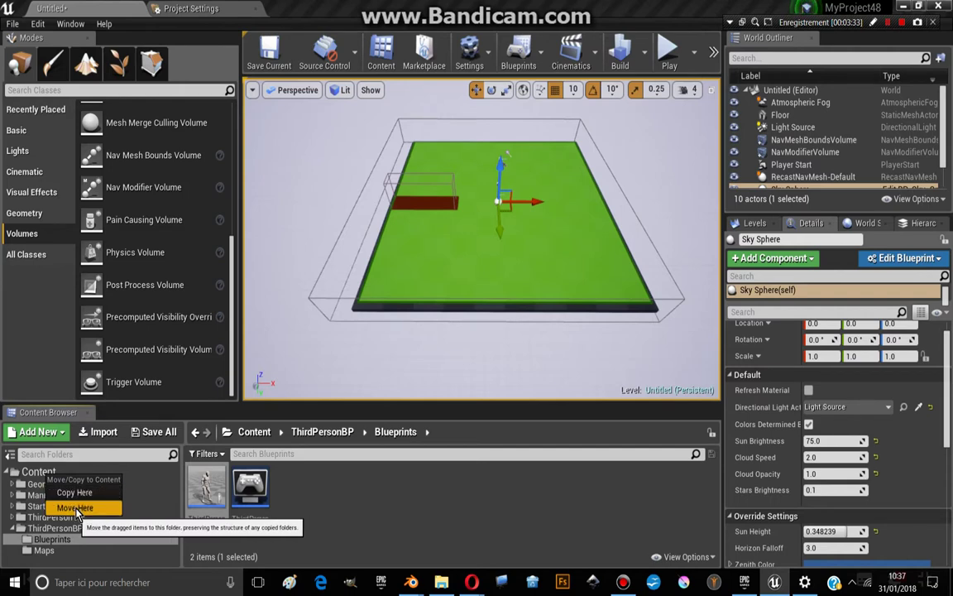
left_click(75, 508)
left_click(38, 472)
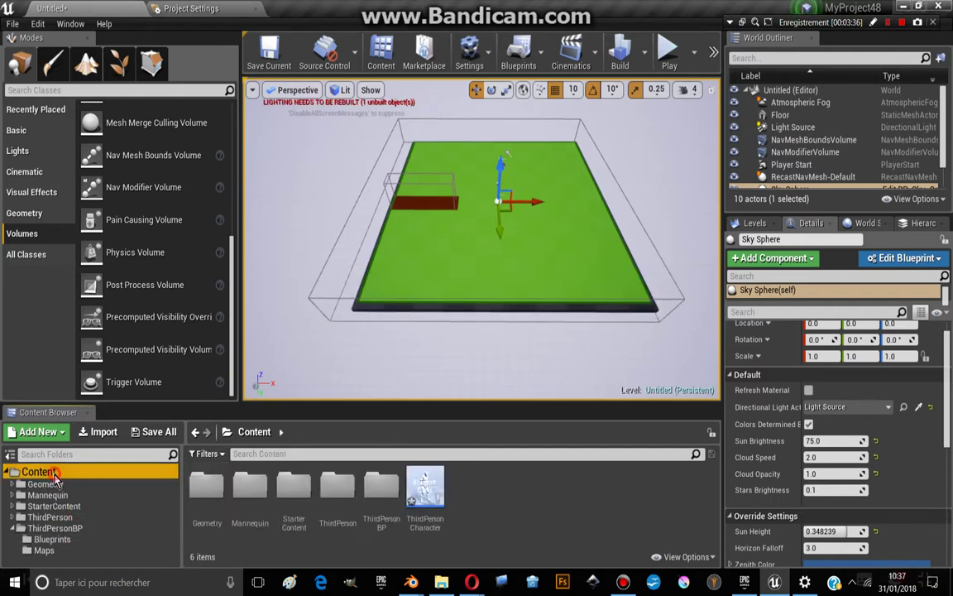
left_click(425, 492)
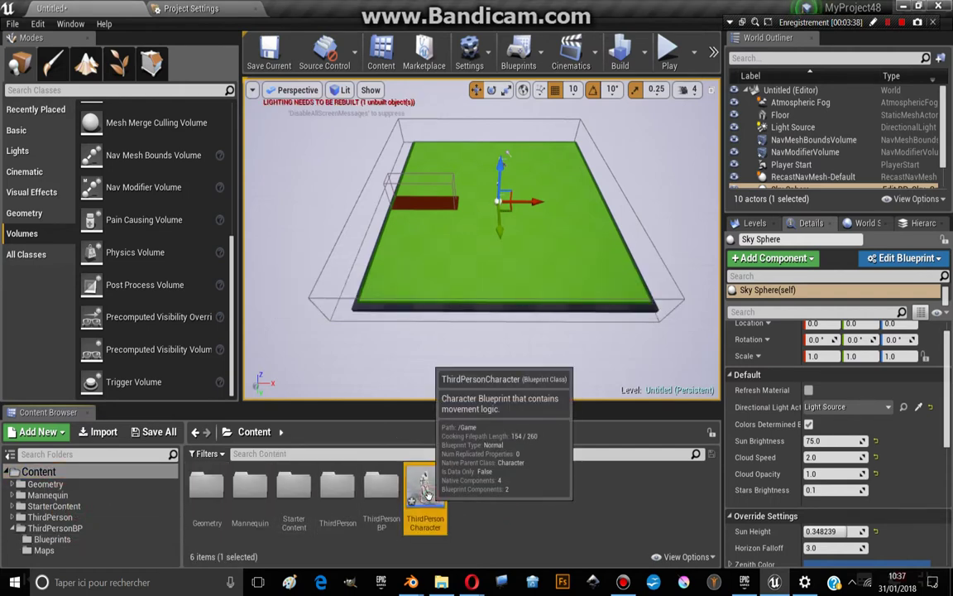
Step: Duplicate ThirdPersonCharacter as BOT and open BOT in the Blueprint Editor
right_click(425, 494)
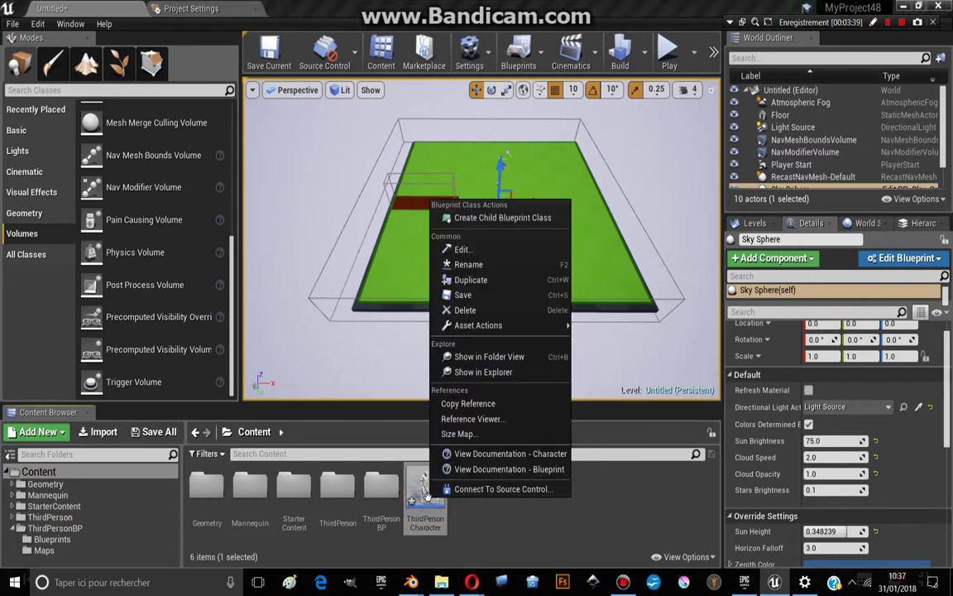
left_click(418, 269)
type("B")
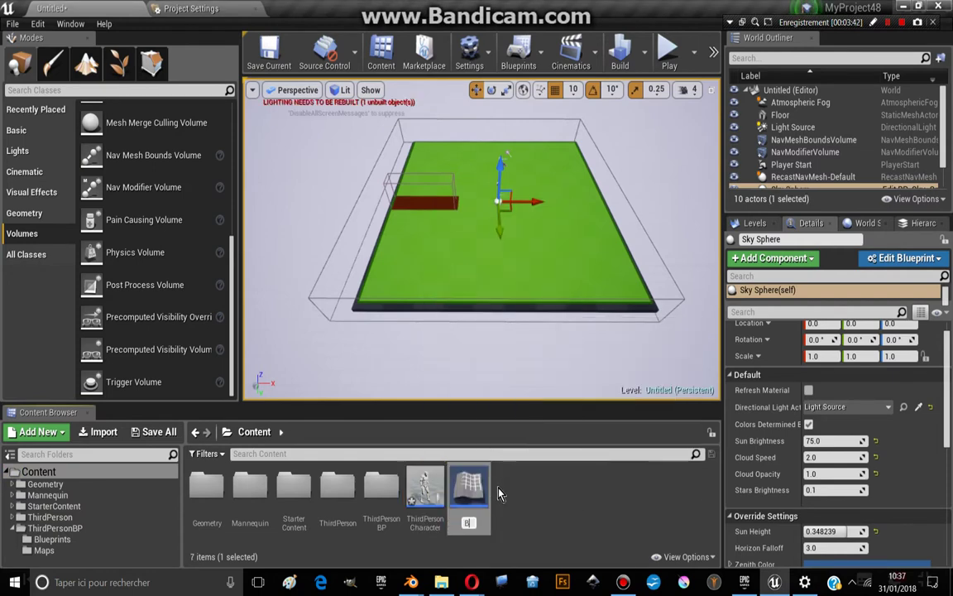
type("P")
key("Return")
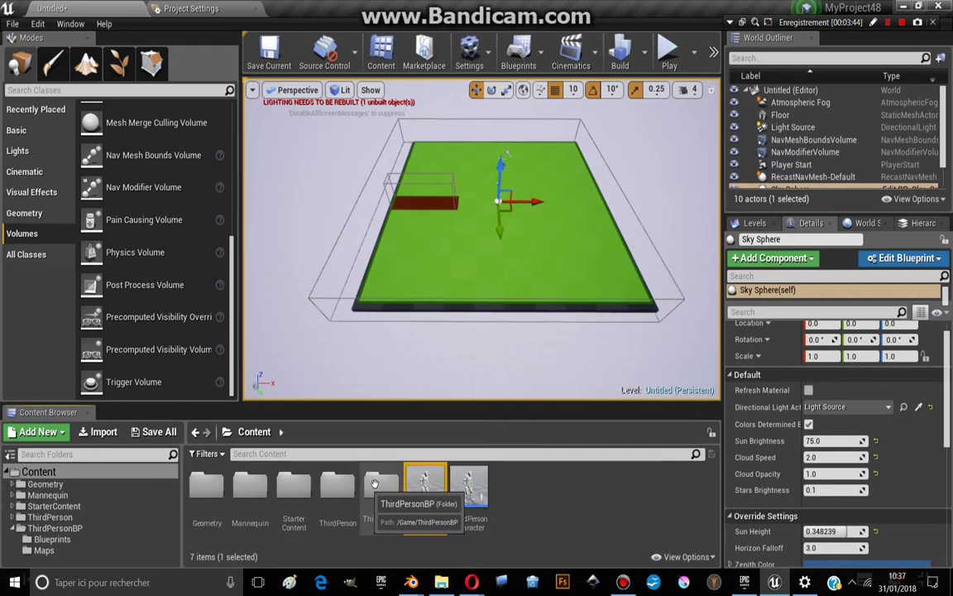
double_click(422, 493)
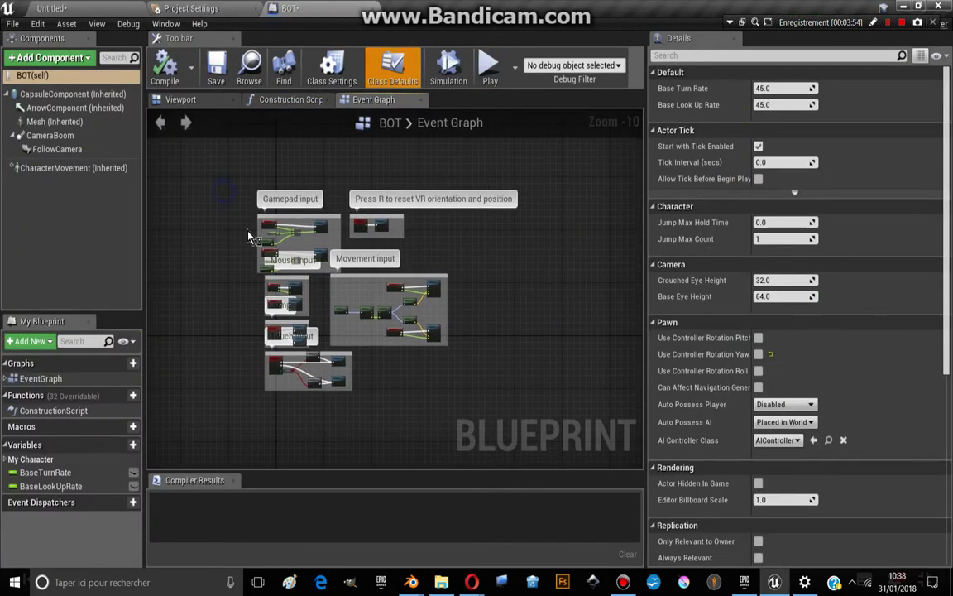
Step: Delete BOT's Event Graph nodes and CameraBoom component, compile, and go back to the level
left_click_drag(206, 175, 495, 439)
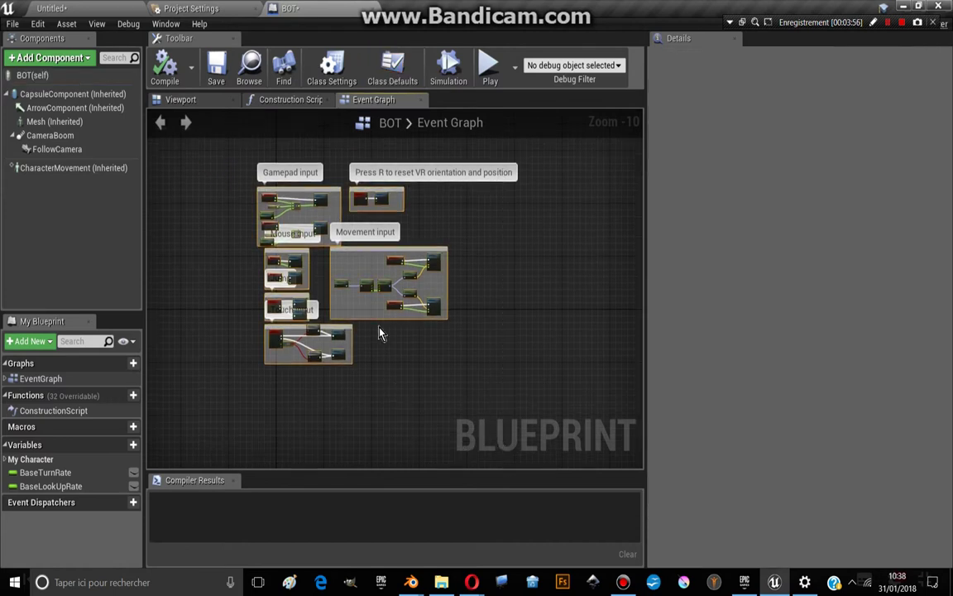
key("Delete")
left_click(174, 102)
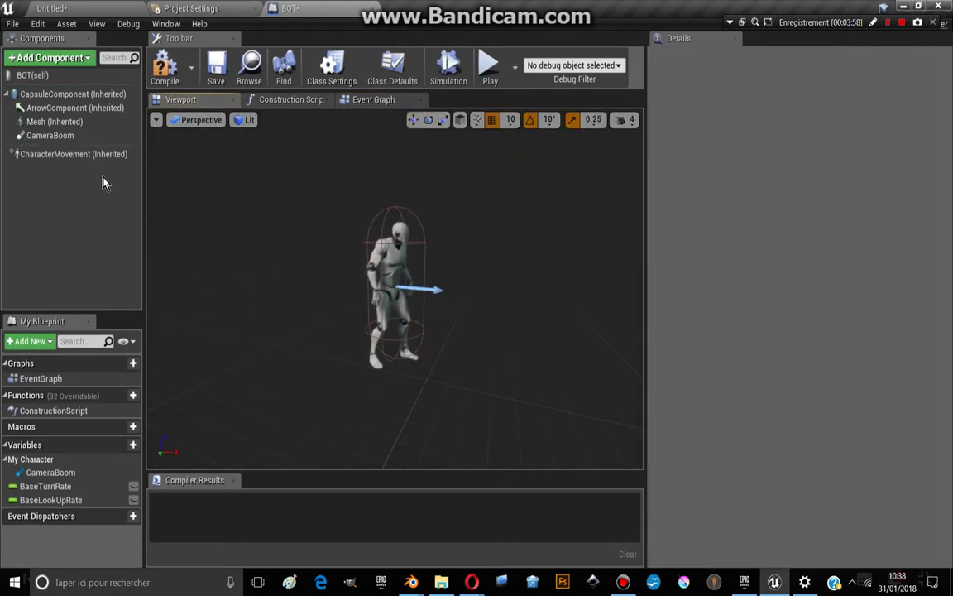
left_click(50, 135)
key("Delete")
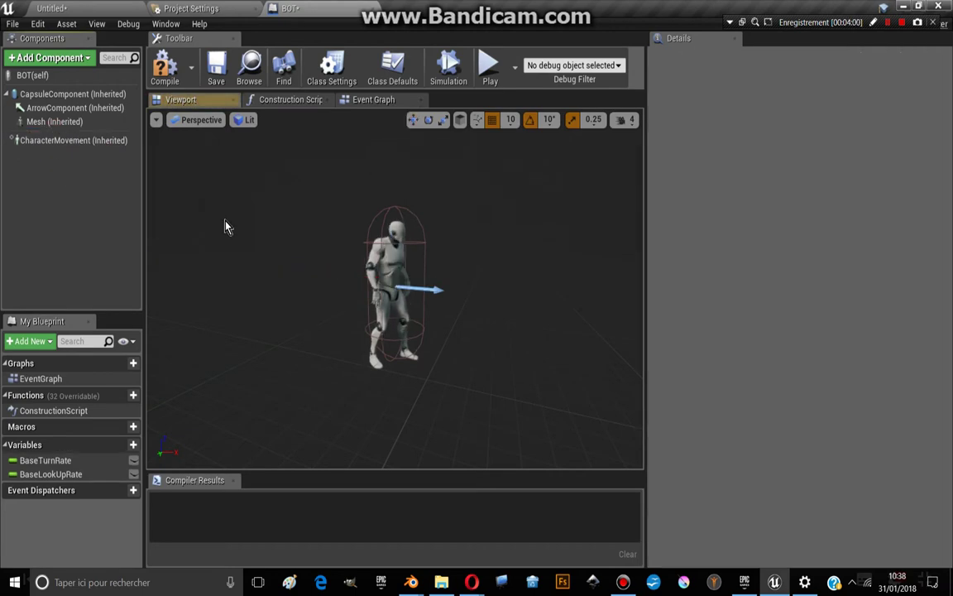
left_click(164, 66)
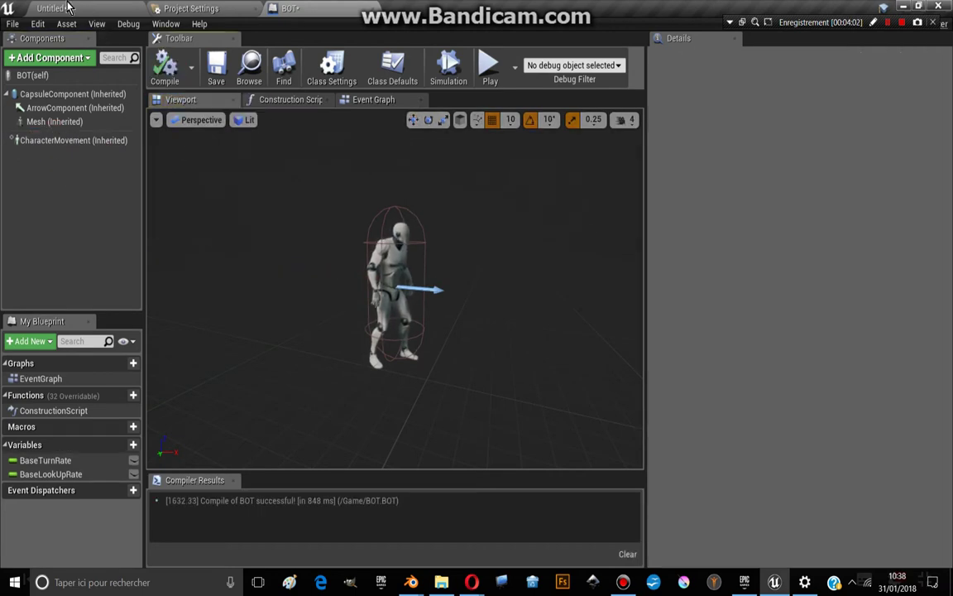
left_click(52, 8)
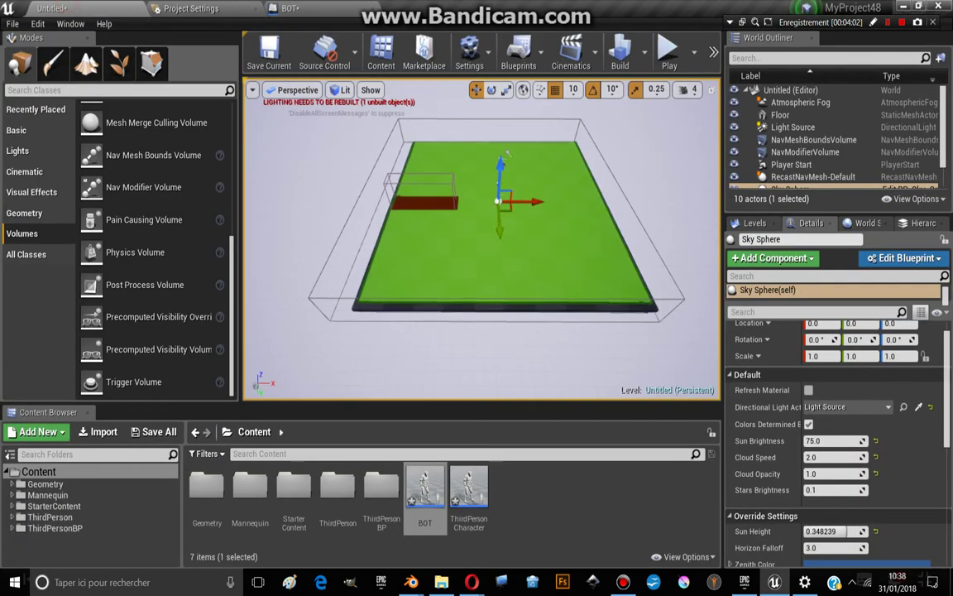
Step: Create a NewBehaviorTree asset in the Content folder via Artificial Intelligence > Behavior Tree
left_click(566, 517)
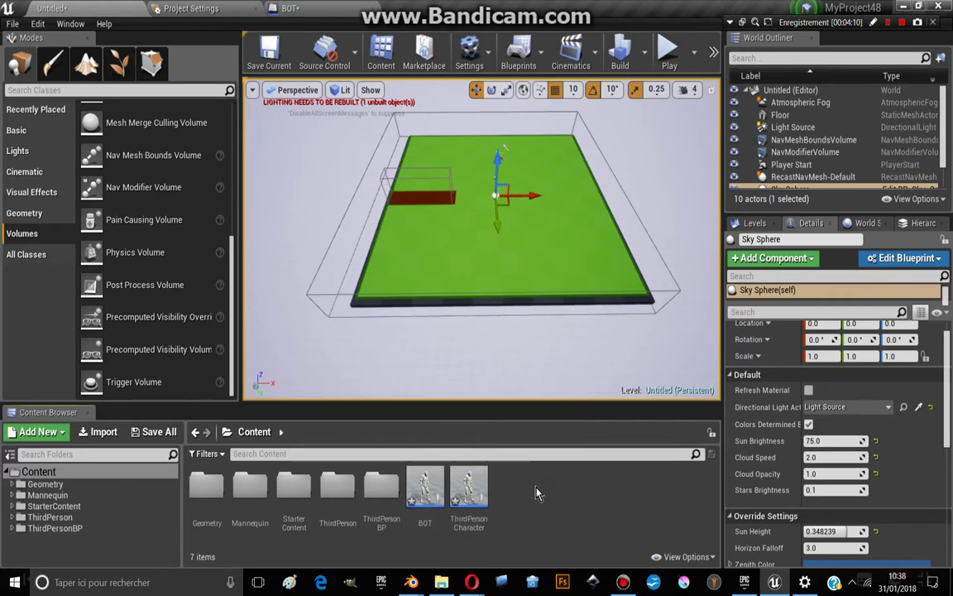
right_click(539, 493)
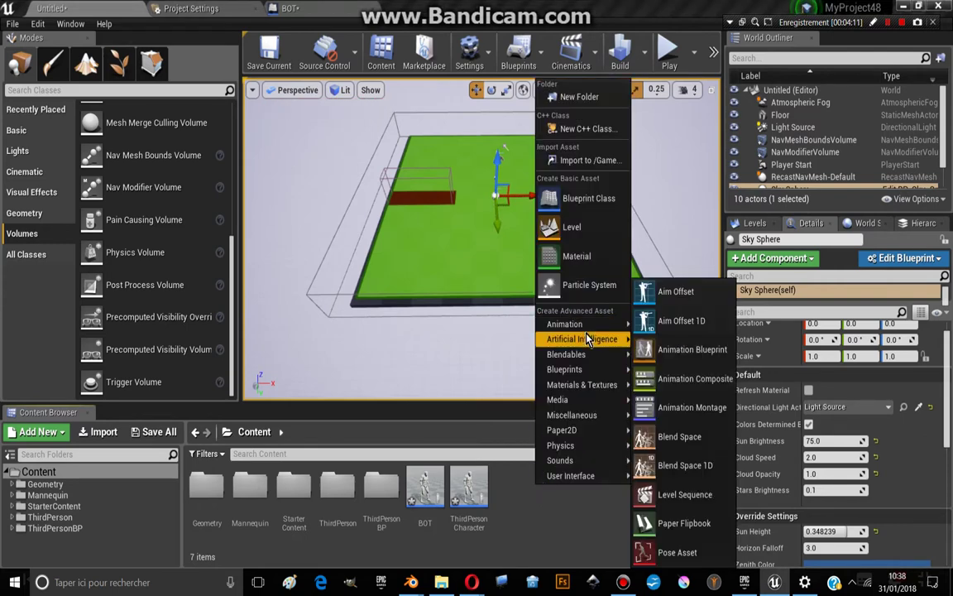
mouse_move(587, 340)
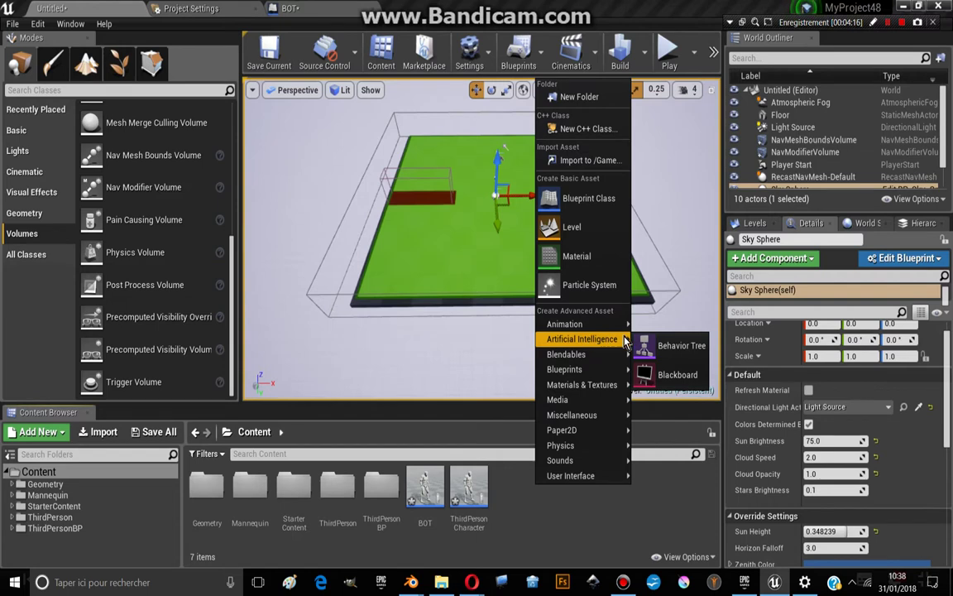
left_click(548, 543)
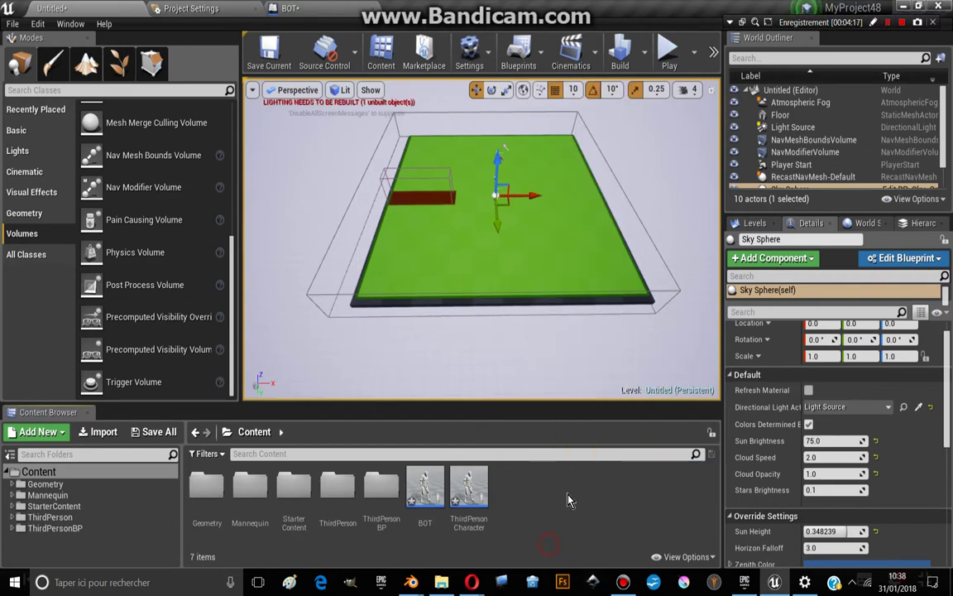
right_click(567, 499)
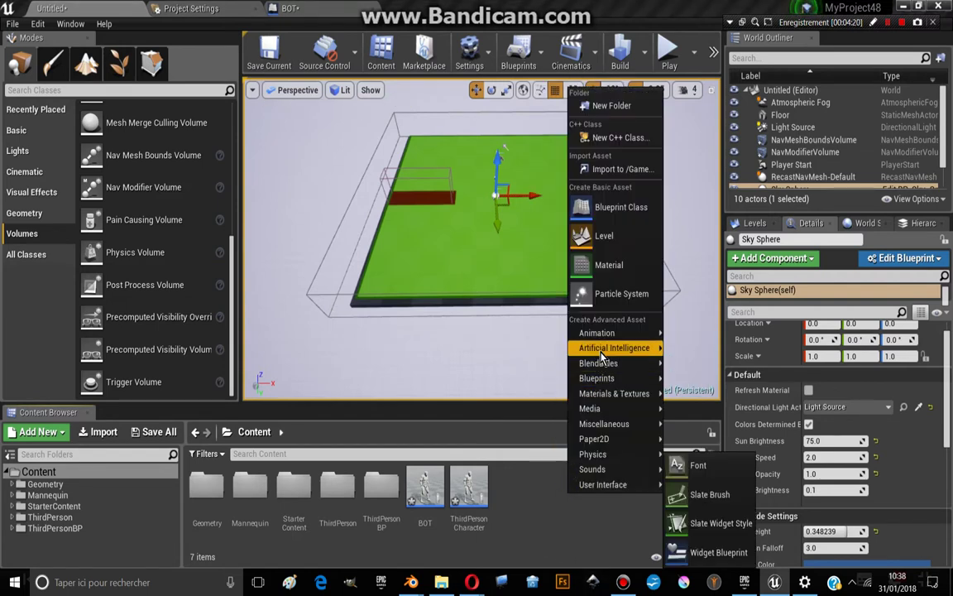
mouse_move(602, 351)
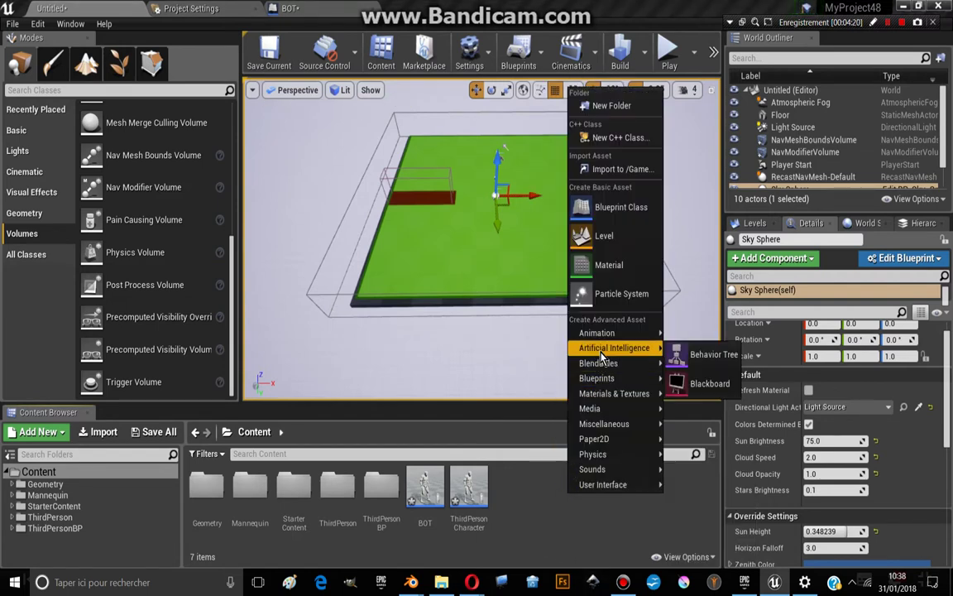
left_click(694, 356)
Step: Add a Blackboard asset, keeping the default name New Blackboard Data
right_click(563, 494)
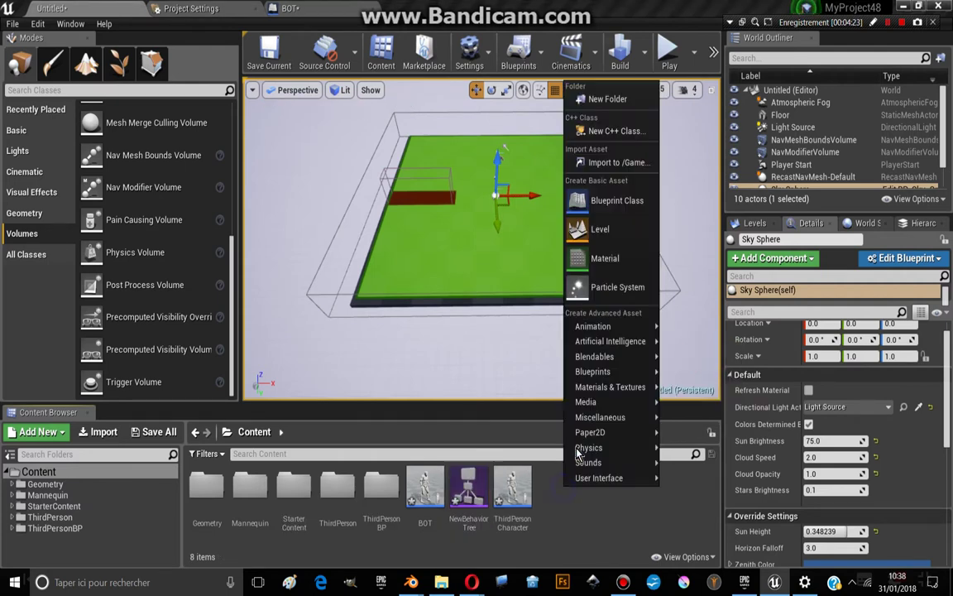
mouse_move(616, 347)
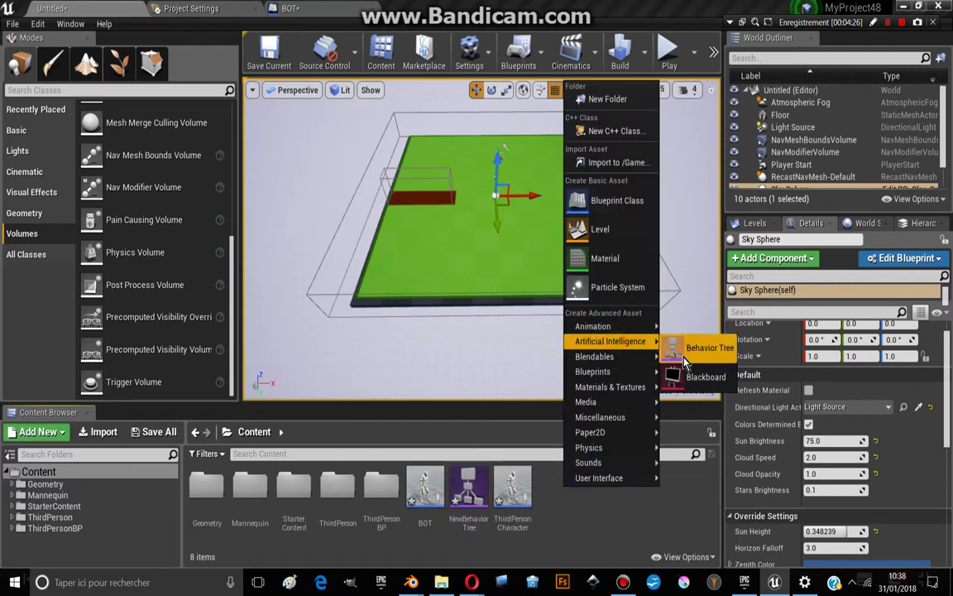
left_click(687, 376)
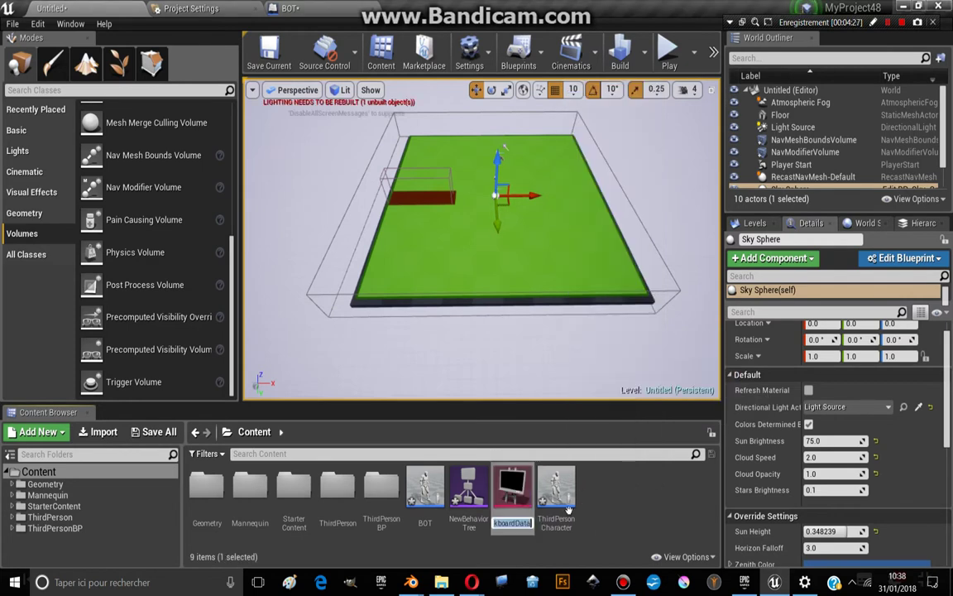
left_click(610, 503)
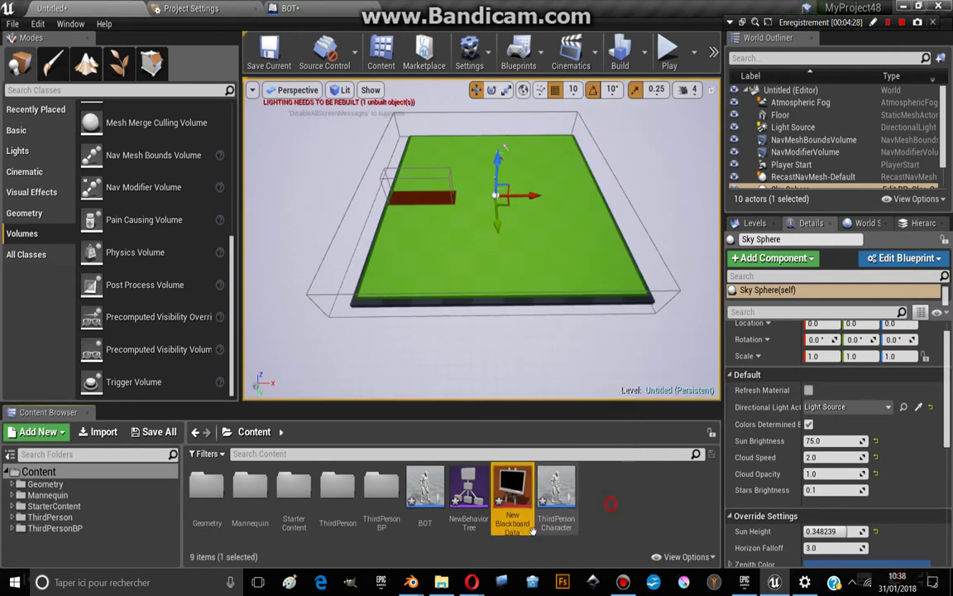
left_click(468, 492)
left_click(603, 496)
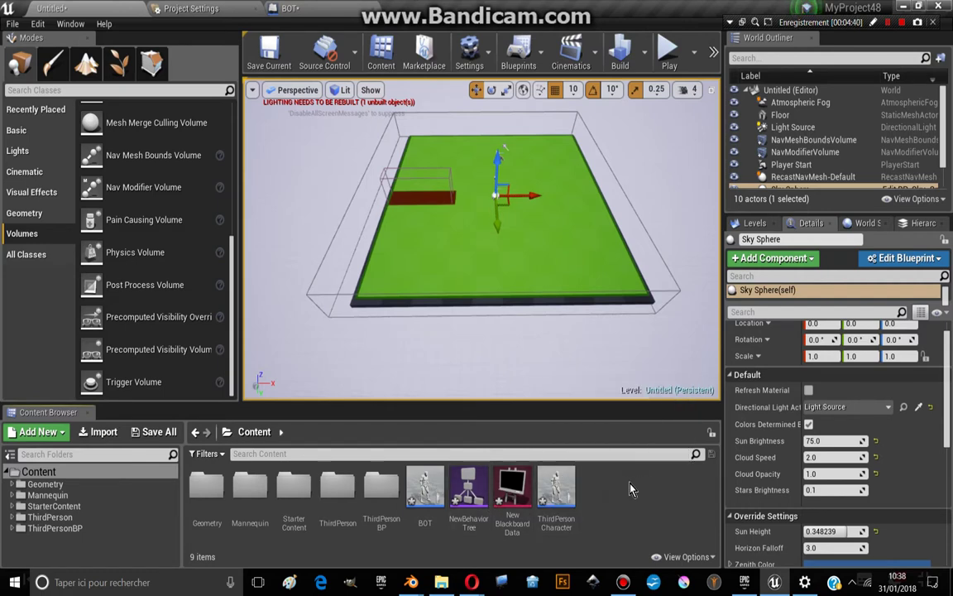
Step: Start a new Blueprint class and pick AIController from All Classes, filtered by 'ai'
right_click(629, 489)
left_click(601, 176)
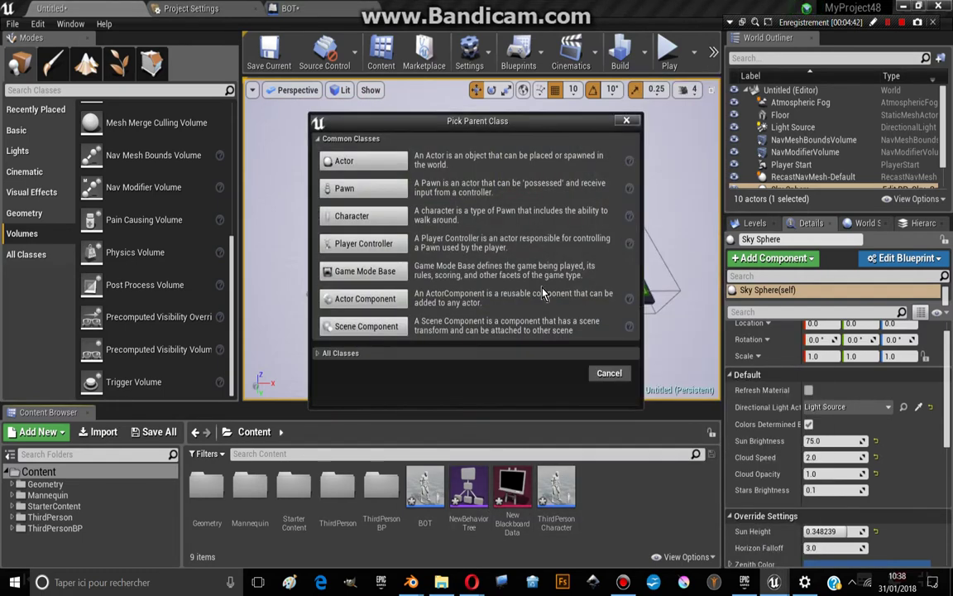
left_click(318, 355)
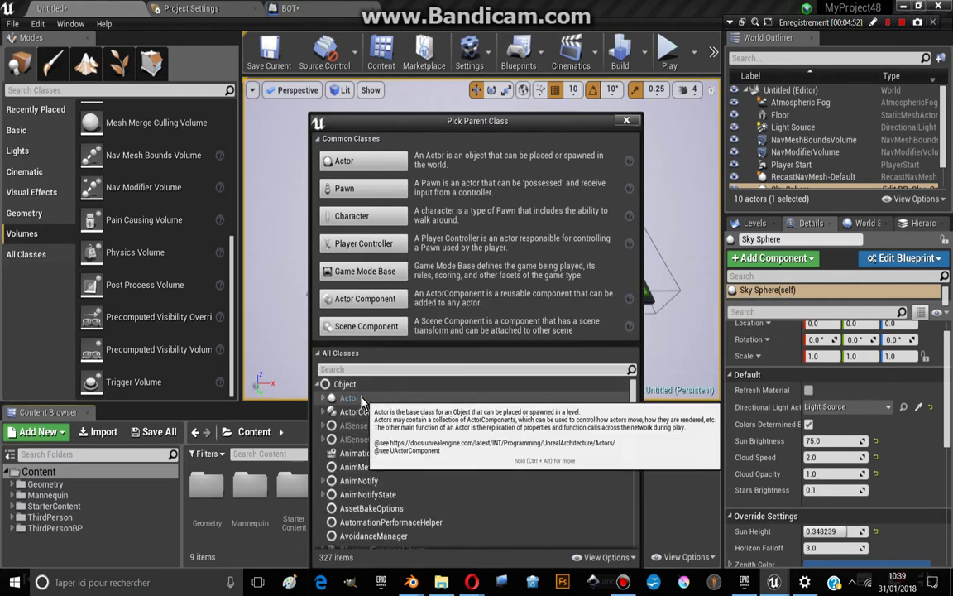
left_click(334, 368)
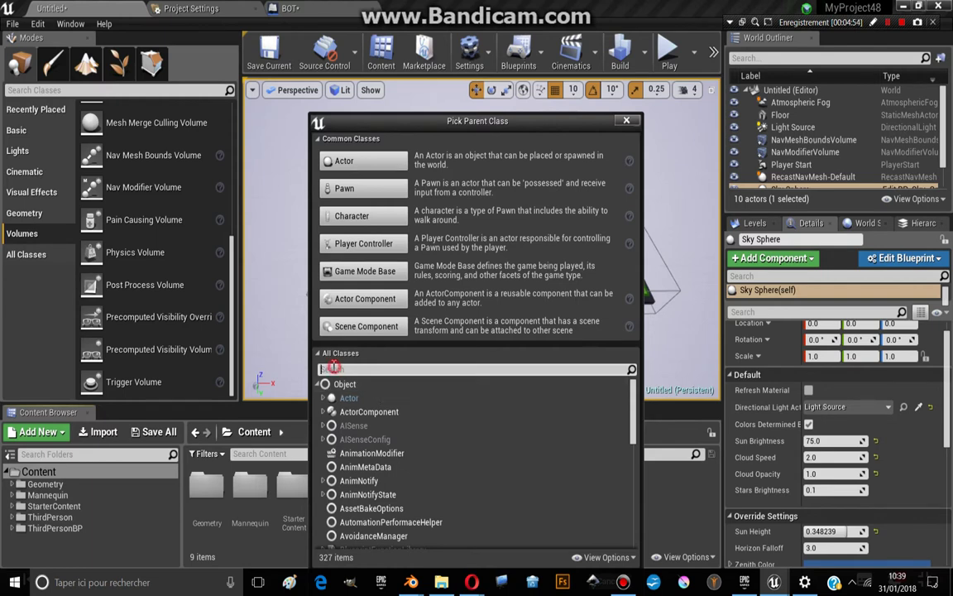
type("ai")
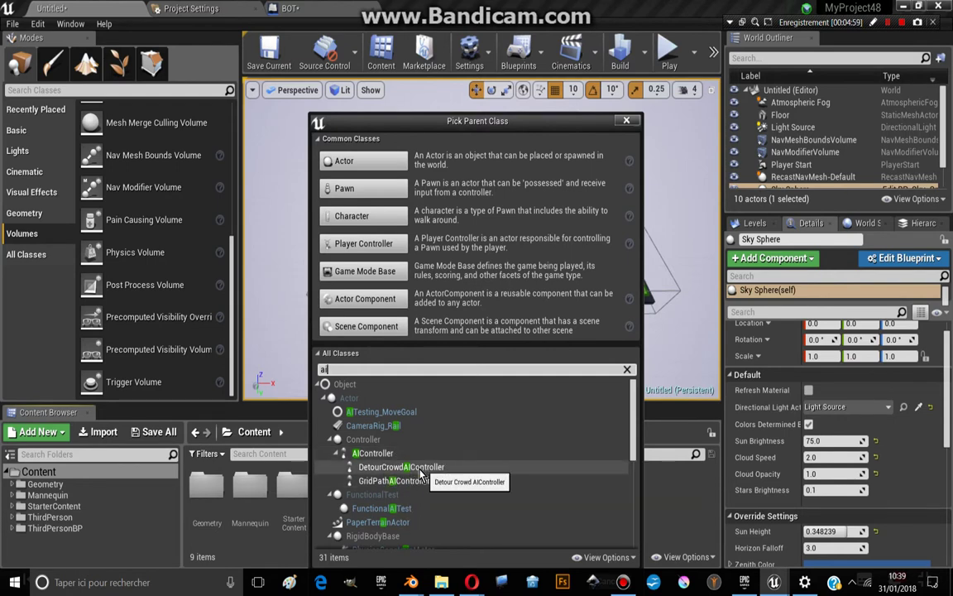
left_click(374, 453)
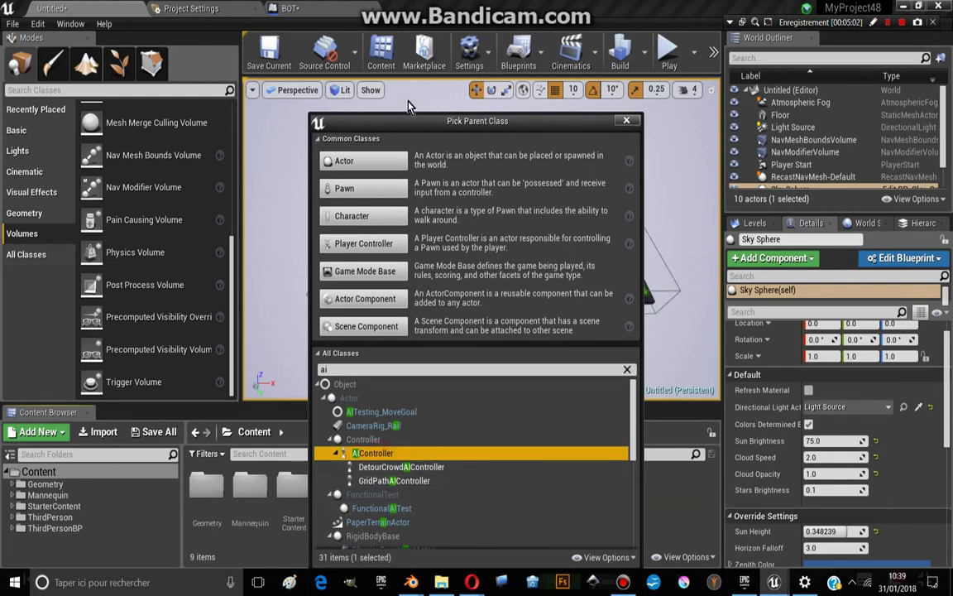
left_click_drag(401, 128, 399, 22)
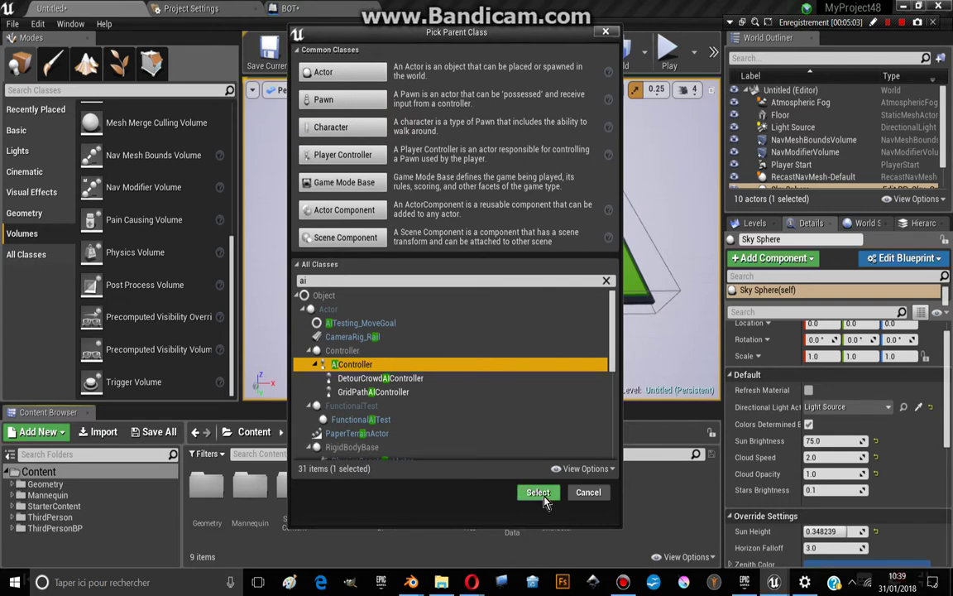
Step: Confirm AIController as parent and name the new Blueprint 'AI'
left_click(537, 490)
type("AI")
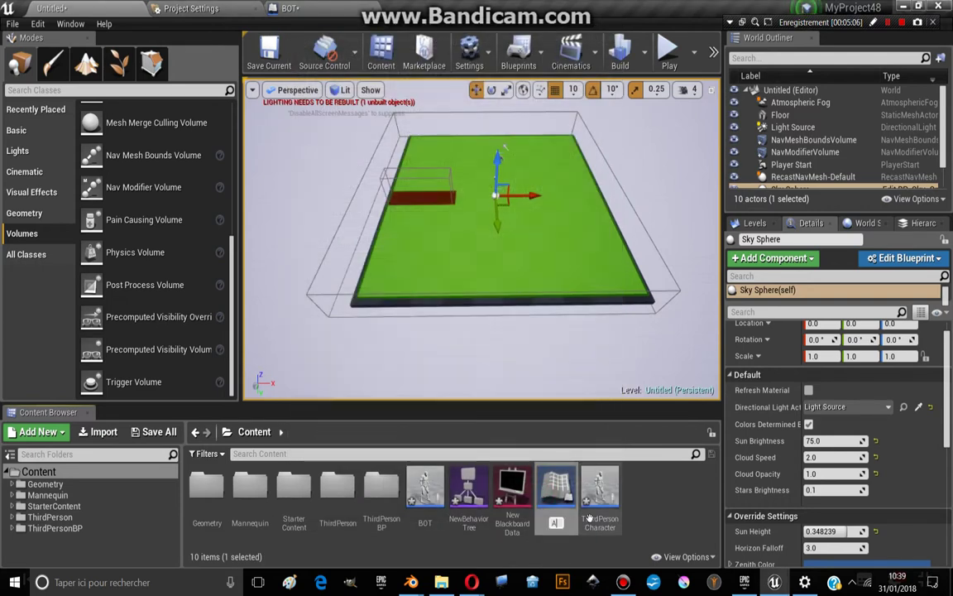
key("Return")
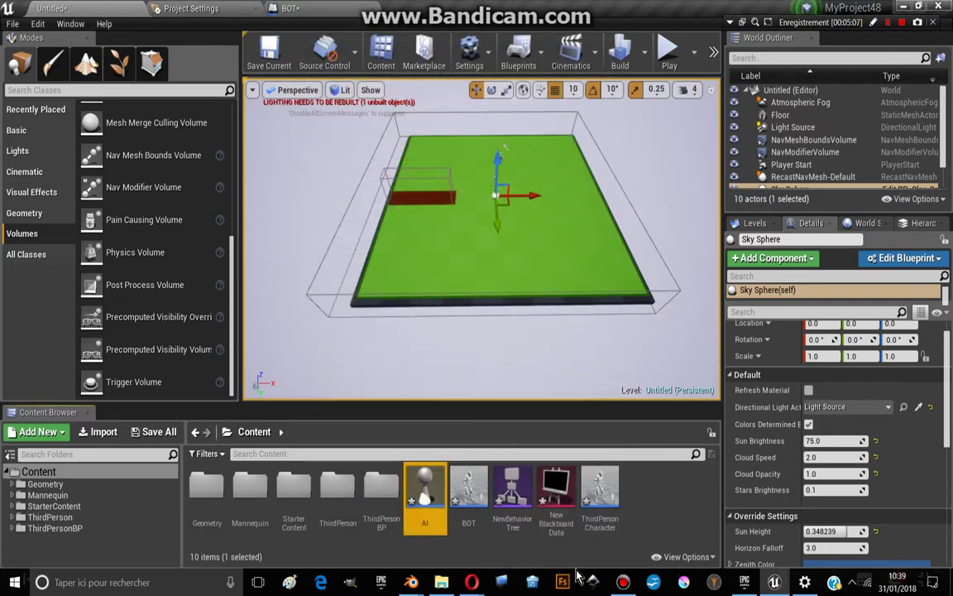
left_click(636, 502)
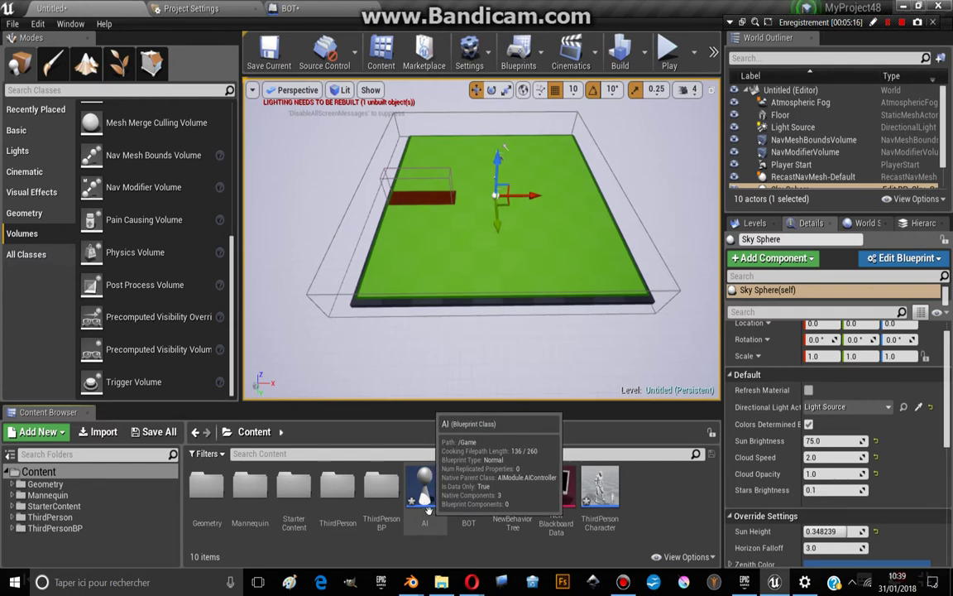
Step: Open the AI Blueprint and inspect its Transform, PathFollowing and ActionsComp components
double_click(425, 496)
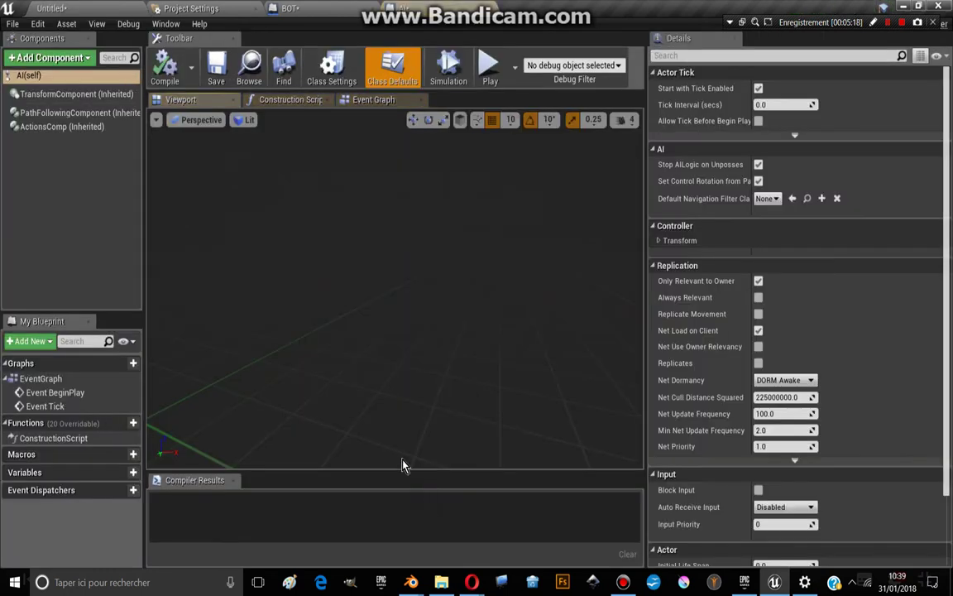
left_click(48, 95)
left_click(43, 113)
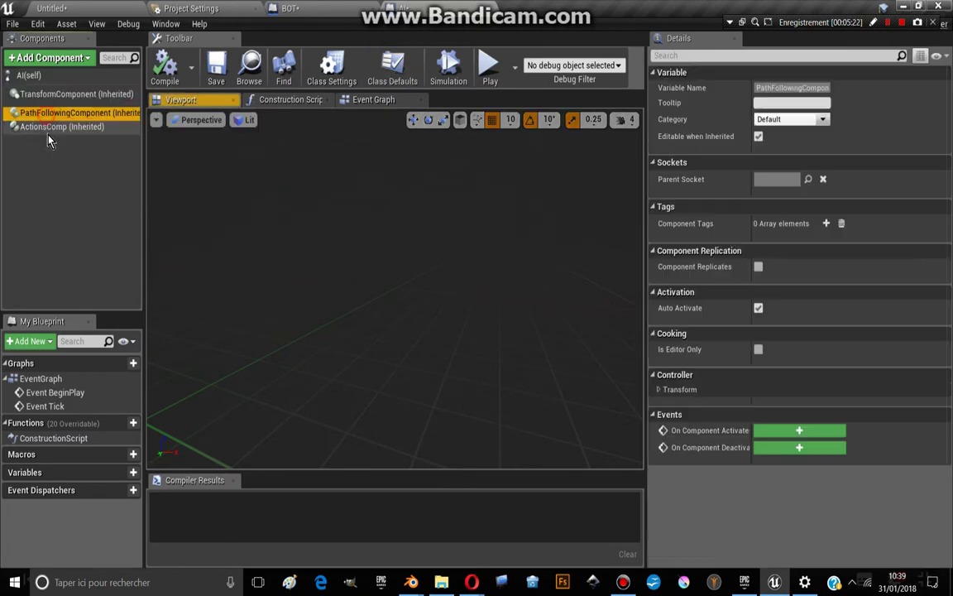
left_click(34, 126)
Step: In the Event Graph, reposition Event BeginPlay and search 'run' for a node after it
left_click(372, 101)
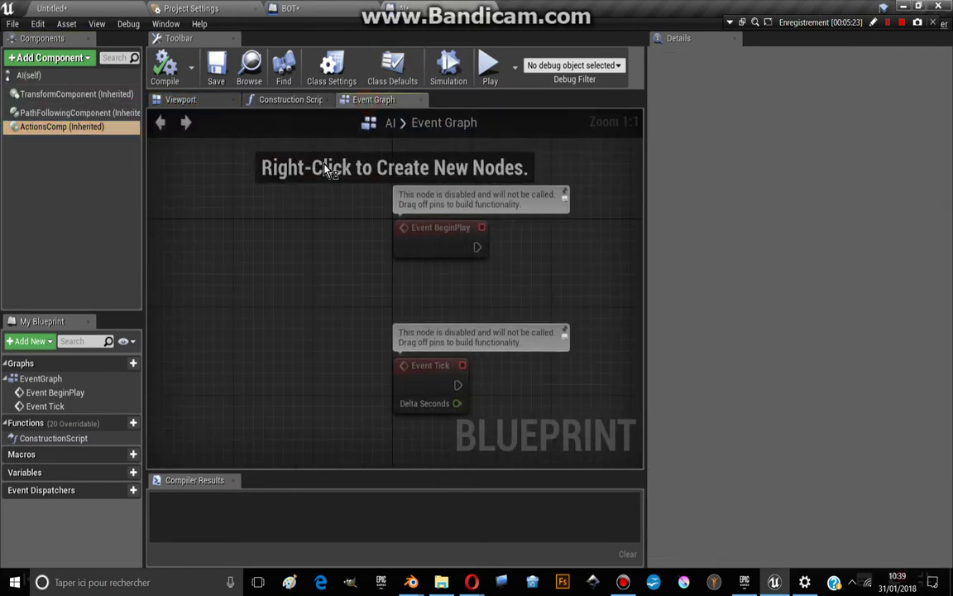
scroll(321, 279, "down", 1)
scroll(337, 260, "up", 1)
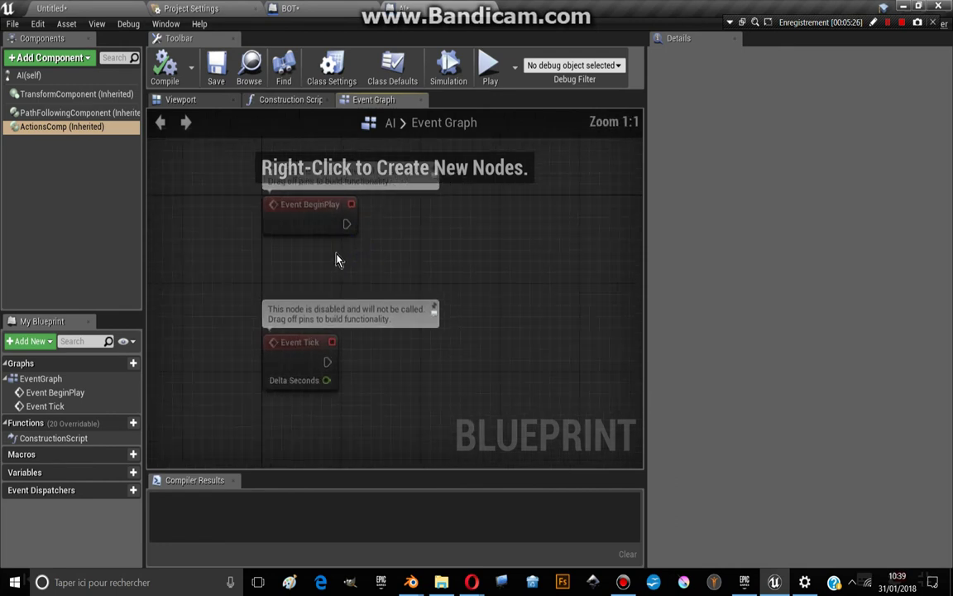
left_click_drag(277, 226, 275, 253)
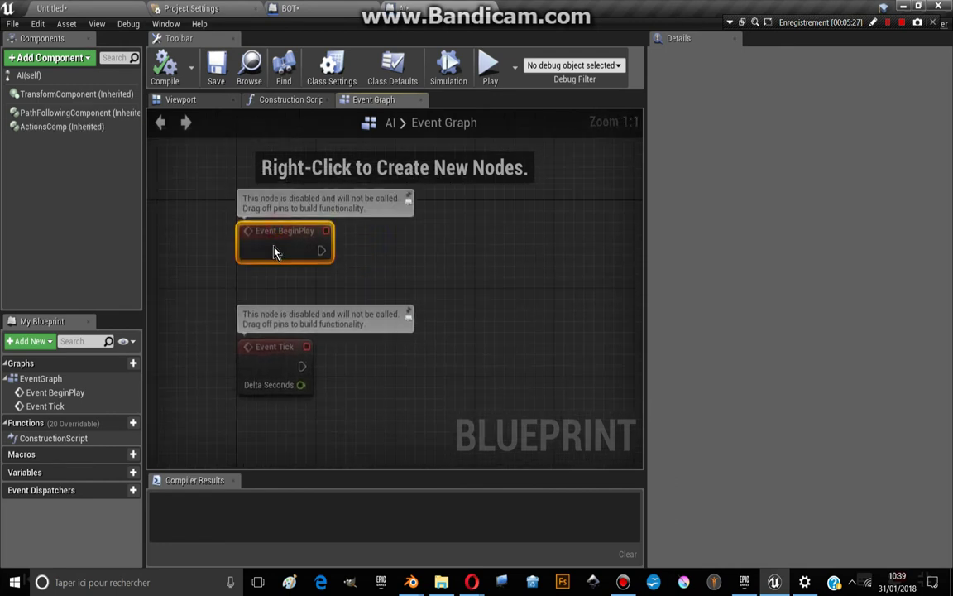
left_click(362, 283)
right_click_drag(410, 287, 462, 268)
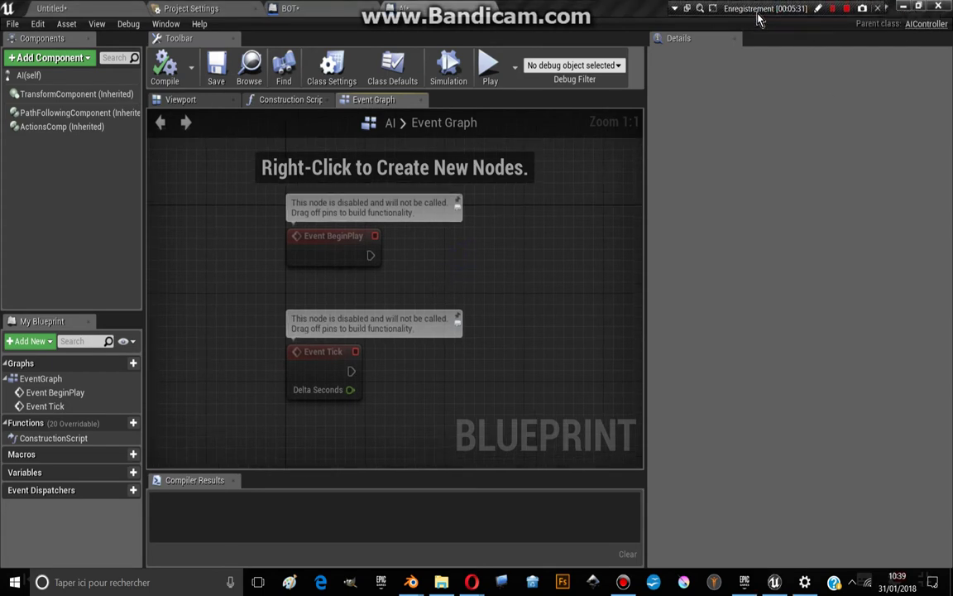
left_click(314, 240)
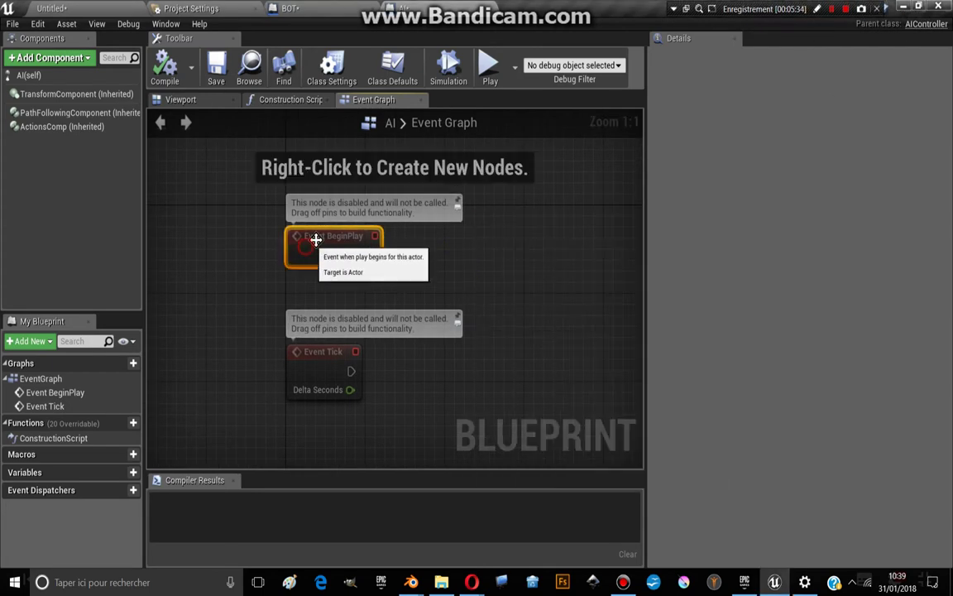
right_click_drag(396, 267, 345, 237)
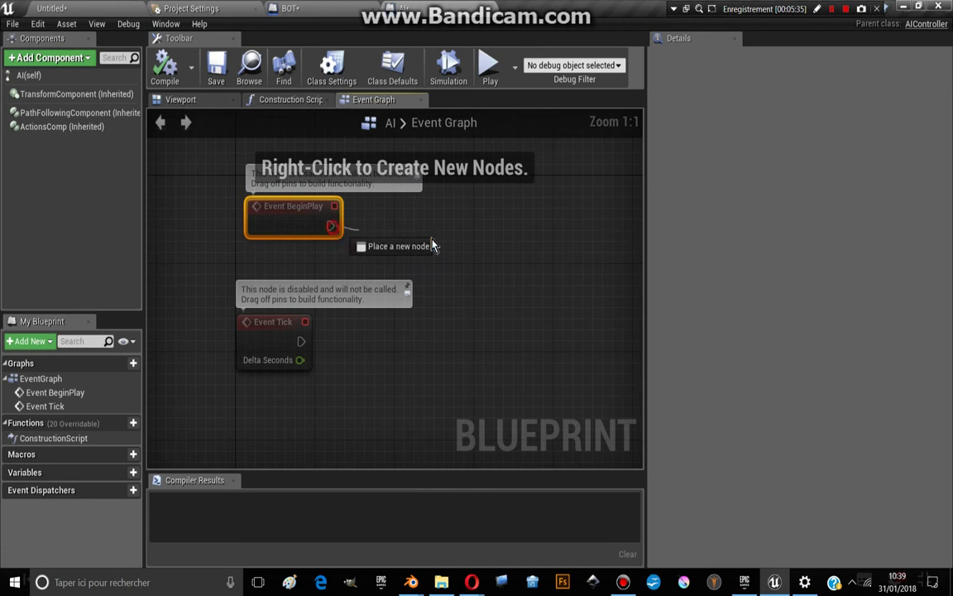
left_click_drag(443, 240, 442, 240)
type("run")
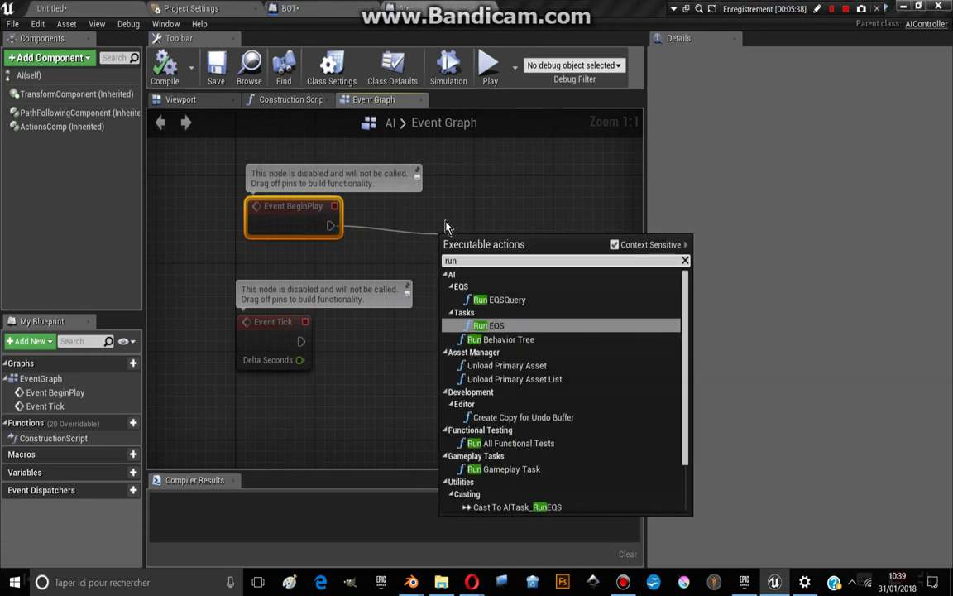
Step: Add a Run Behavior Tree node after BeginPlay with BTAsset set to NewBehaviorTree
left_click(517, 341)
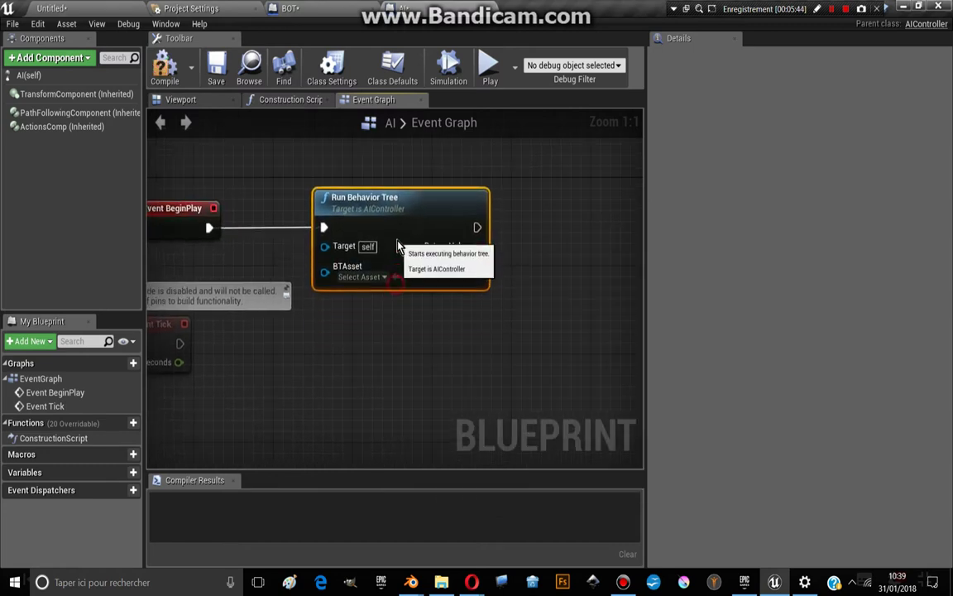
left_click(360, 278)
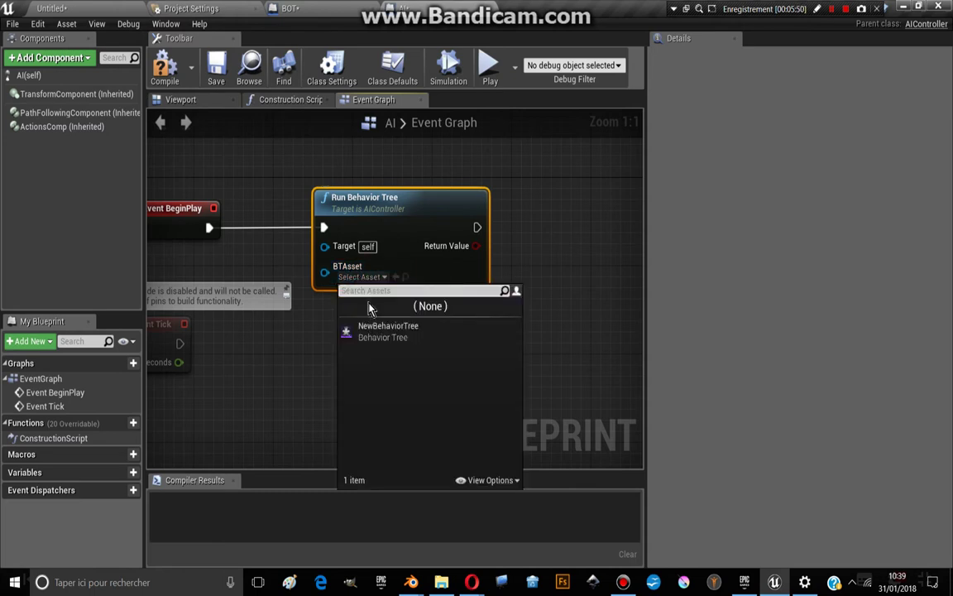
left_click(373, 331)
right_click_drag(346, 304, 214, 316)
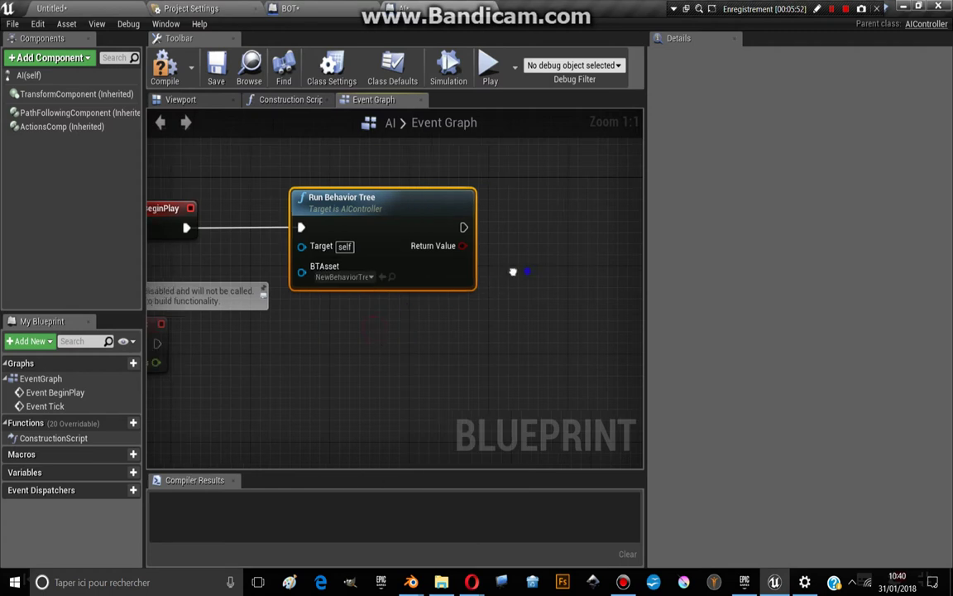
Step: Chain a Use Blackboard node after it, using NewBlackboardData
right_click_drag(432, 296, 381, 304)
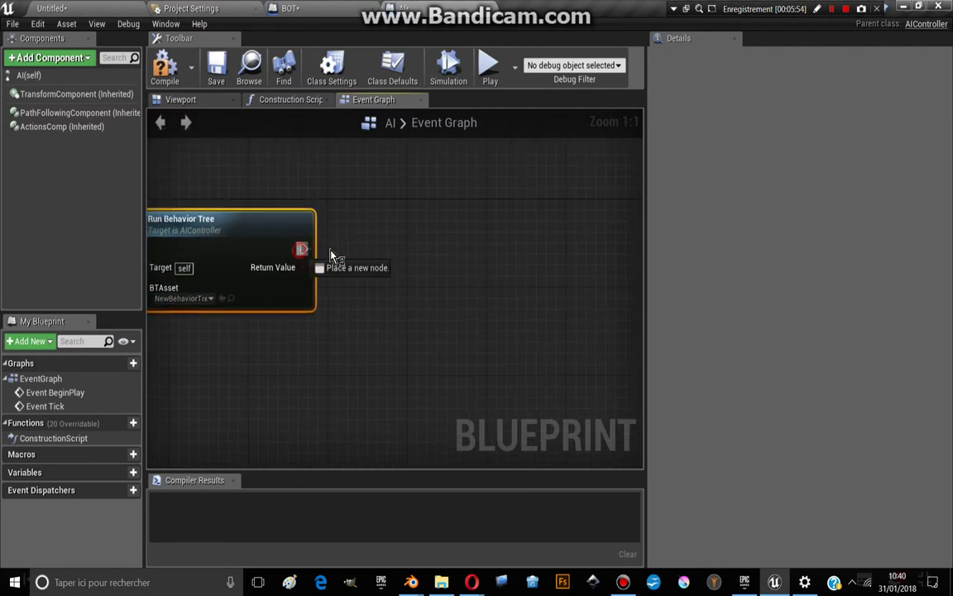
left_click_drag(331, 255, 403, 246)
type("use")
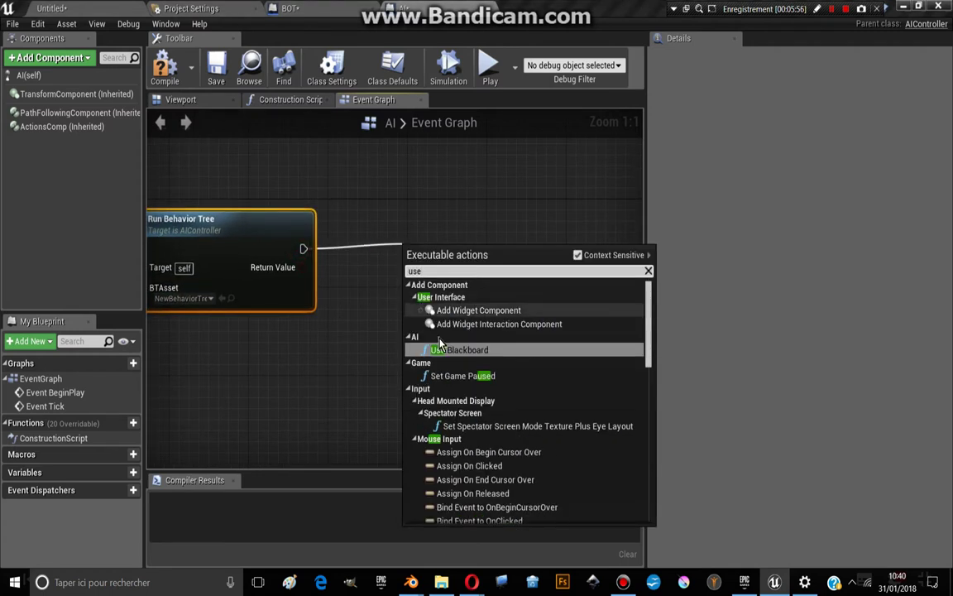
left_click(464, 350)
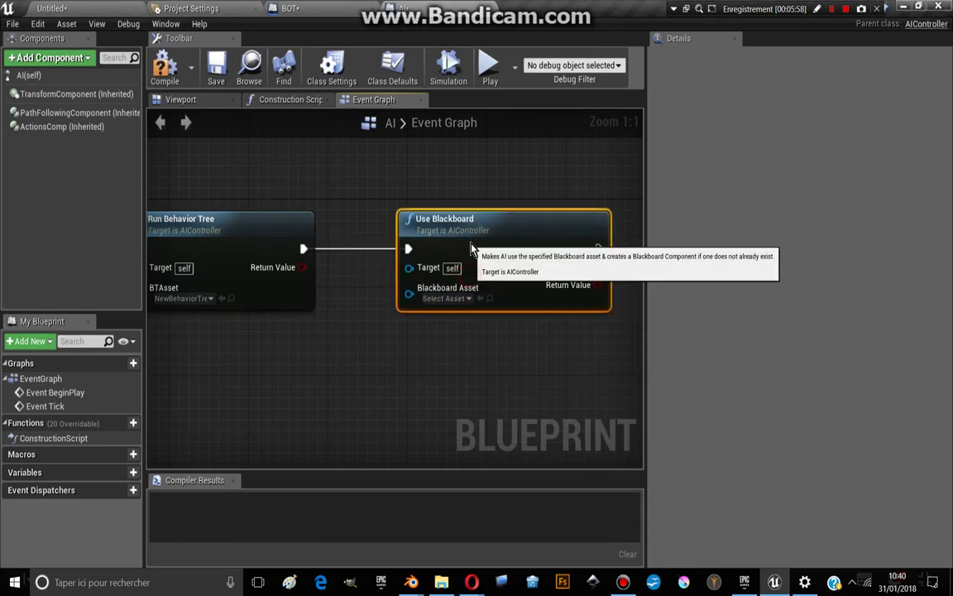
left_click(449, 298)
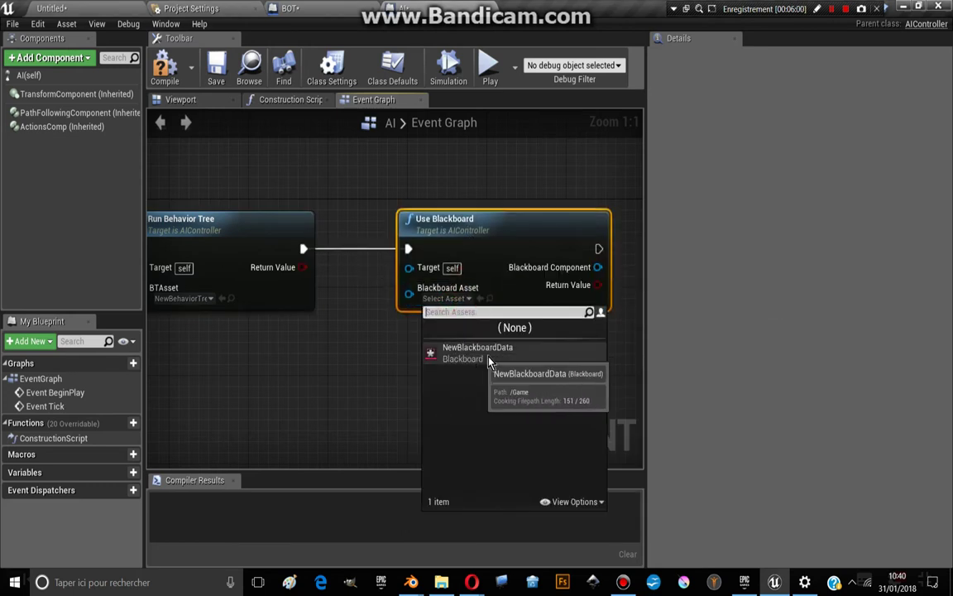
left_click(486, 362)
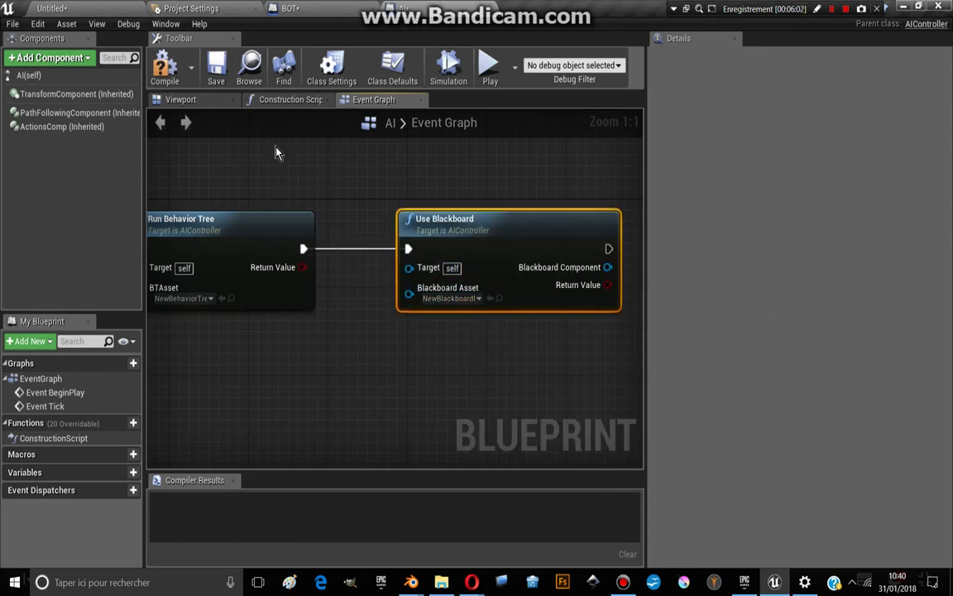
Step: Compile the AI Blueprint and go back to the Untitled level
left_click(165, 68)
scroll(444, 216, "down", 2)
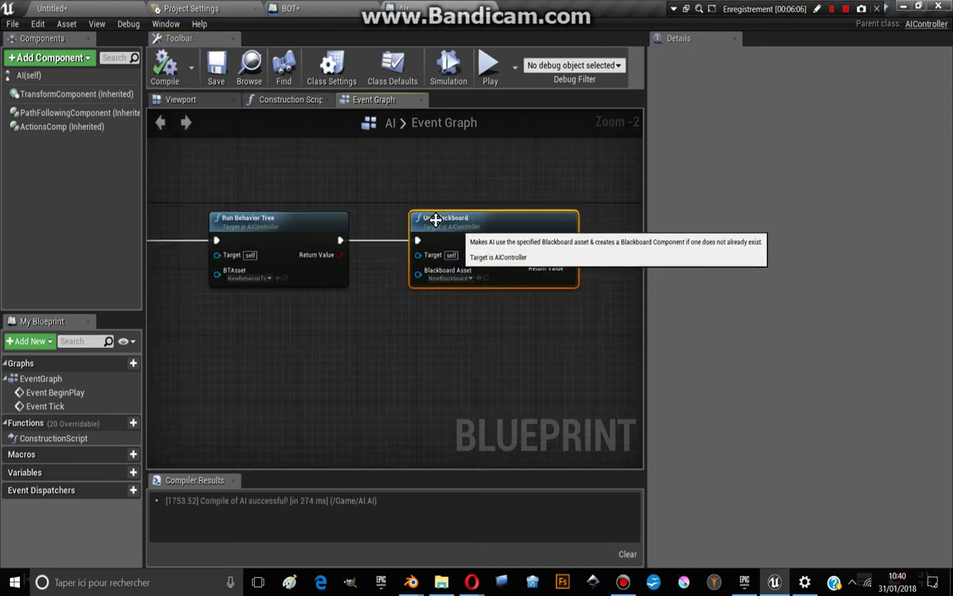
left_click(106, 9)
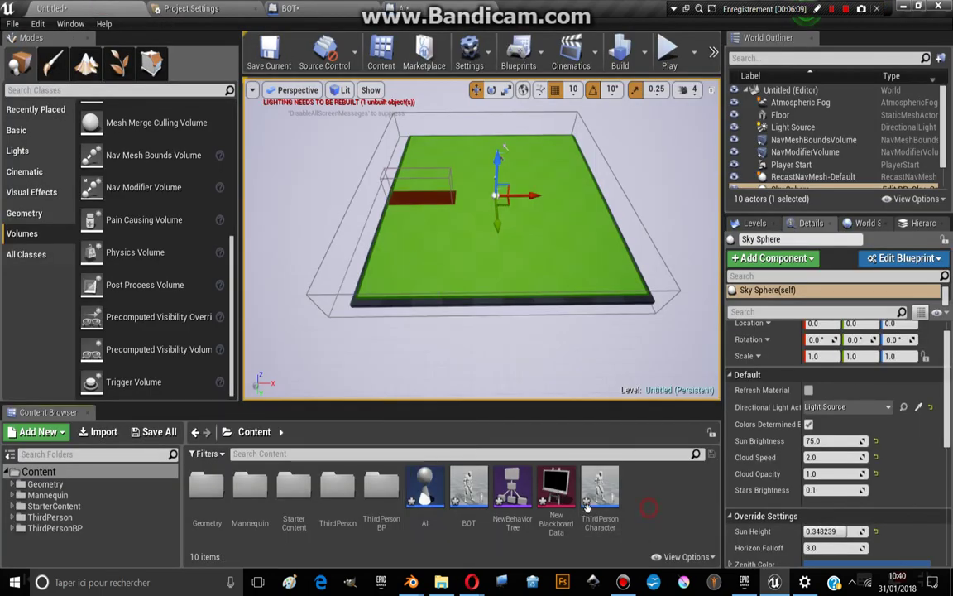
Step: Set BOT's AI Controller Class to AI in Class Defaults and compile
left_click(610, 545)
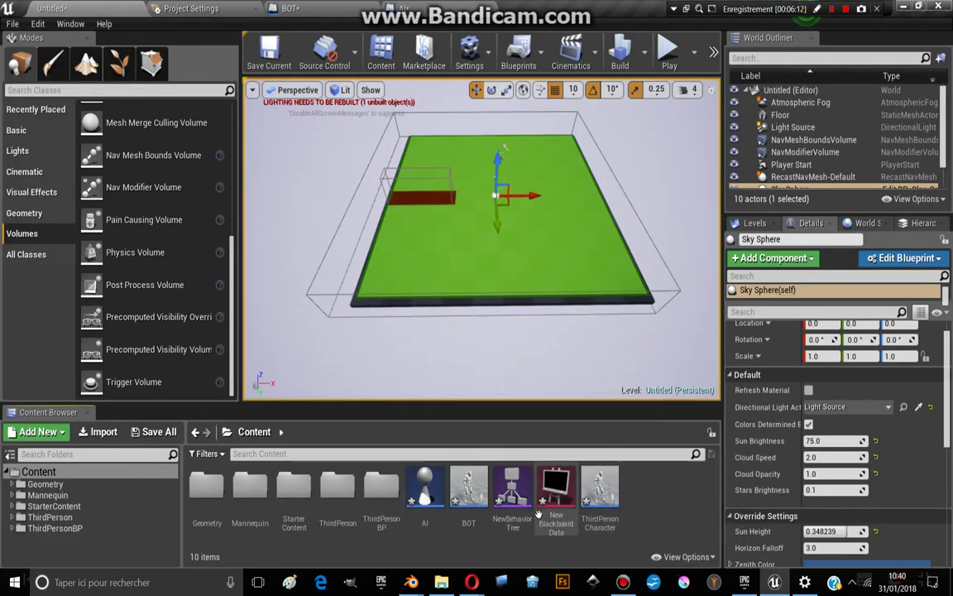
left_click(468, 497)
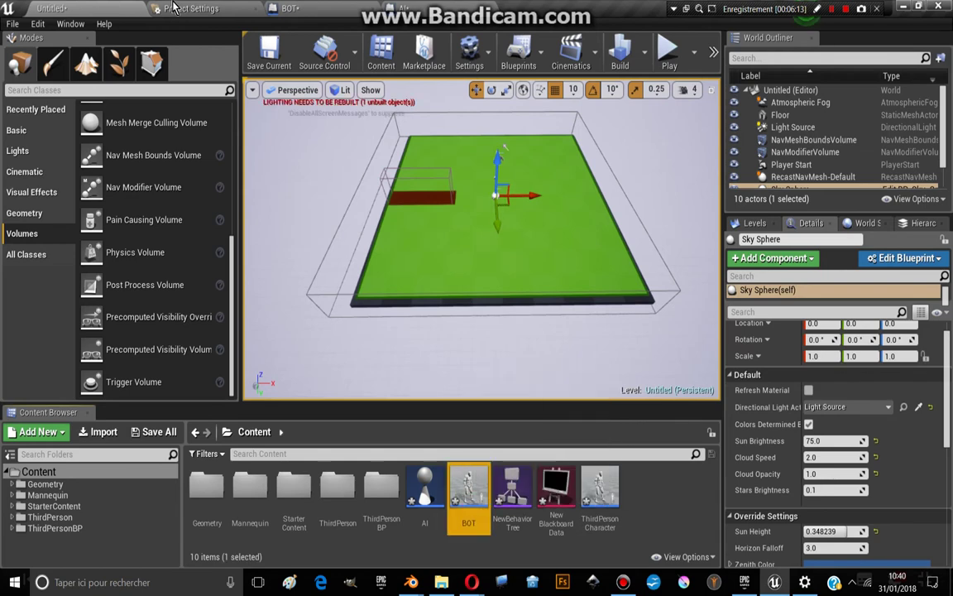
left_click(290, 8)
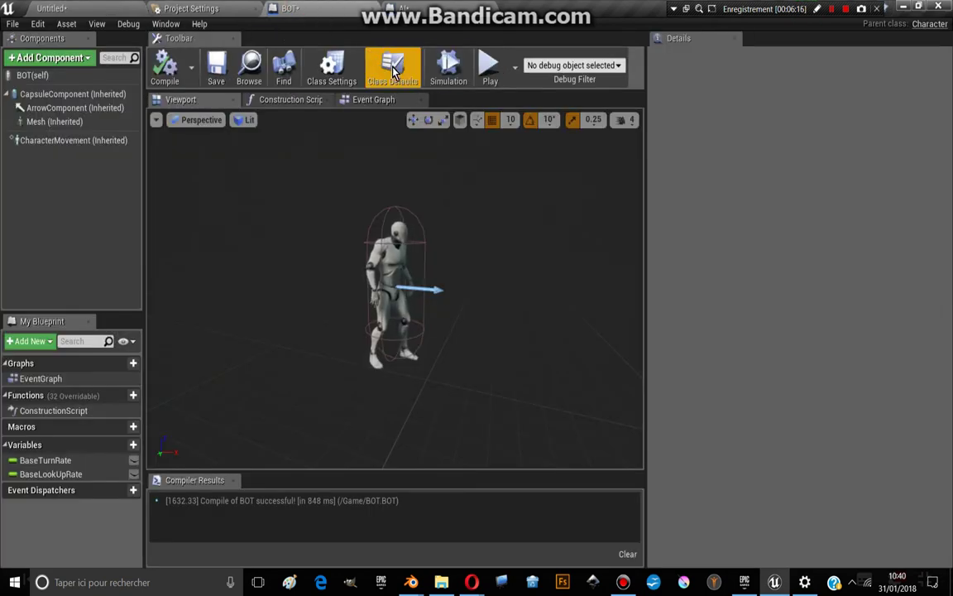
left_click(392, 66)
left_click(777, 440)
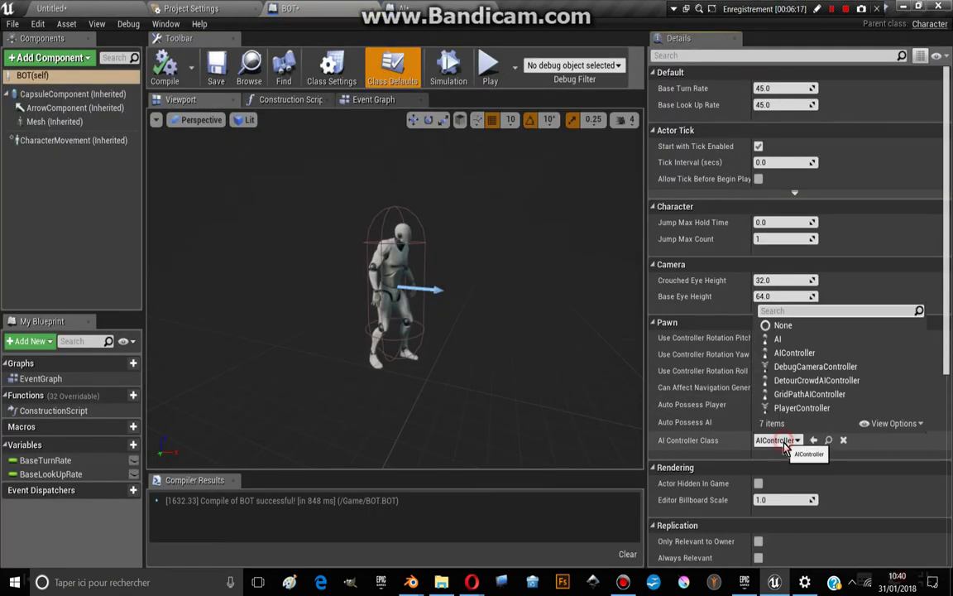
left_click(786, 336)
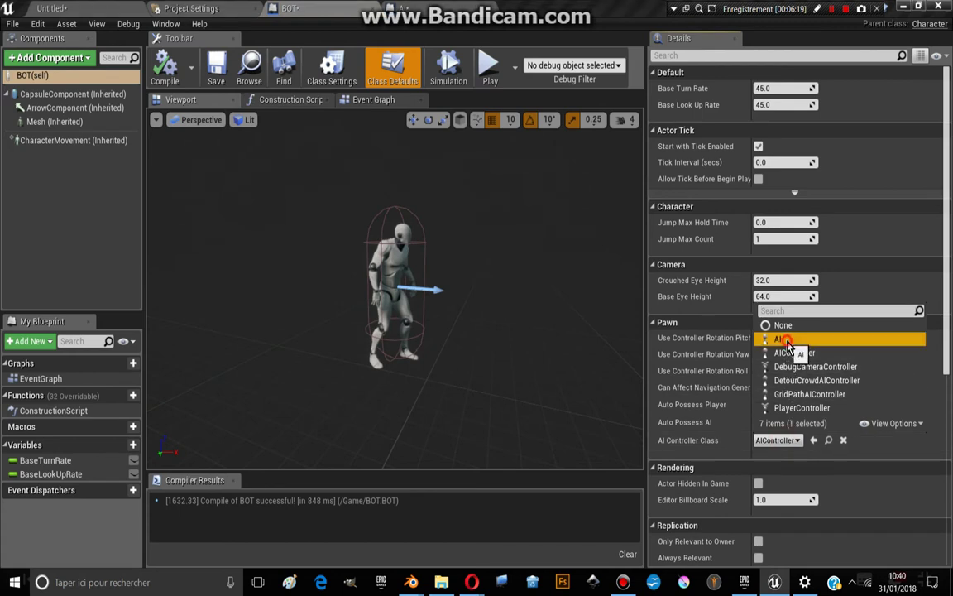
left_click(165, 66)
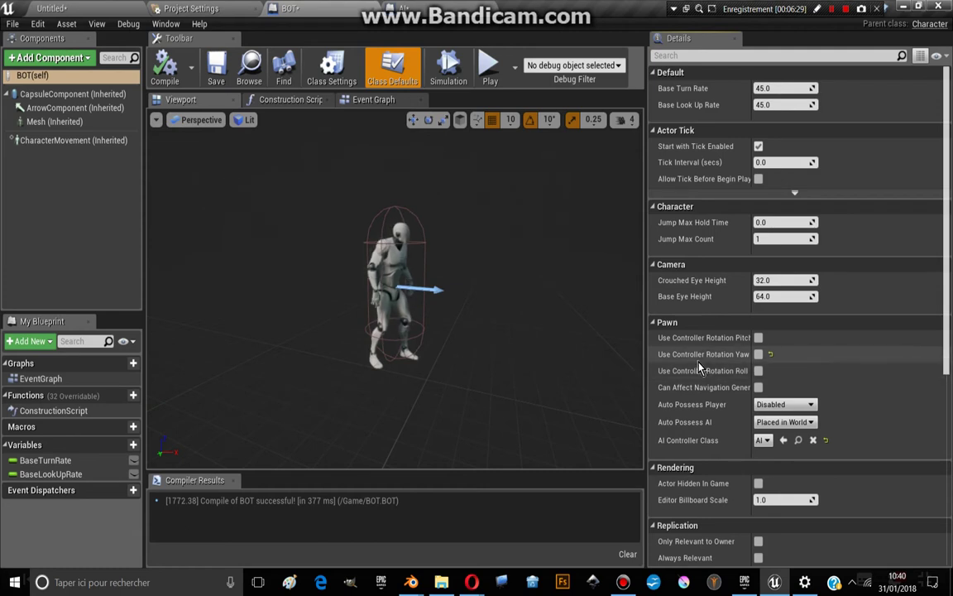
Step: Enable Use Controller Rotation Yaw on BOT and recompile
left_click(758, 354)
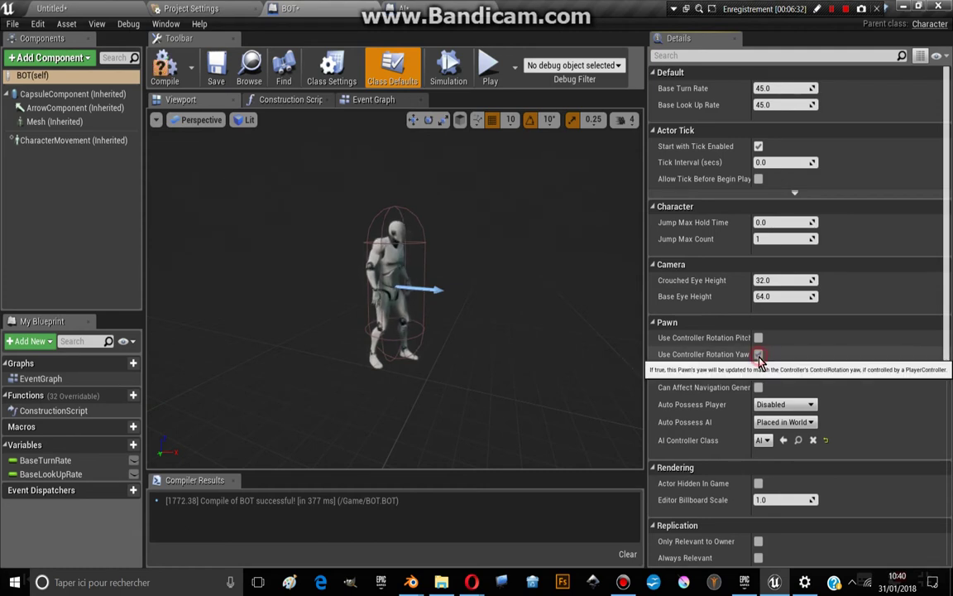
left_click(162, 82)
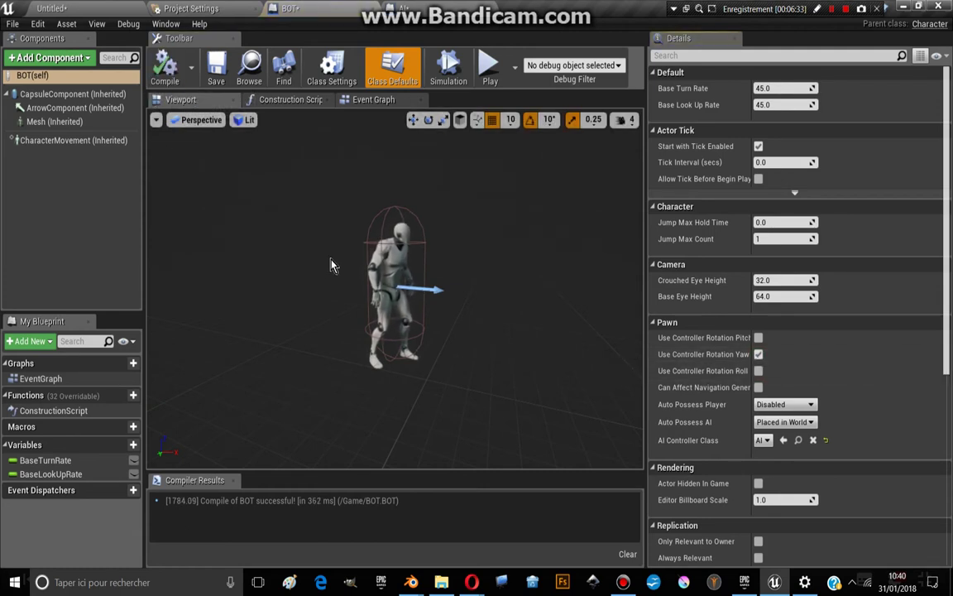
left_click_drag(347, 190, 331, 245)
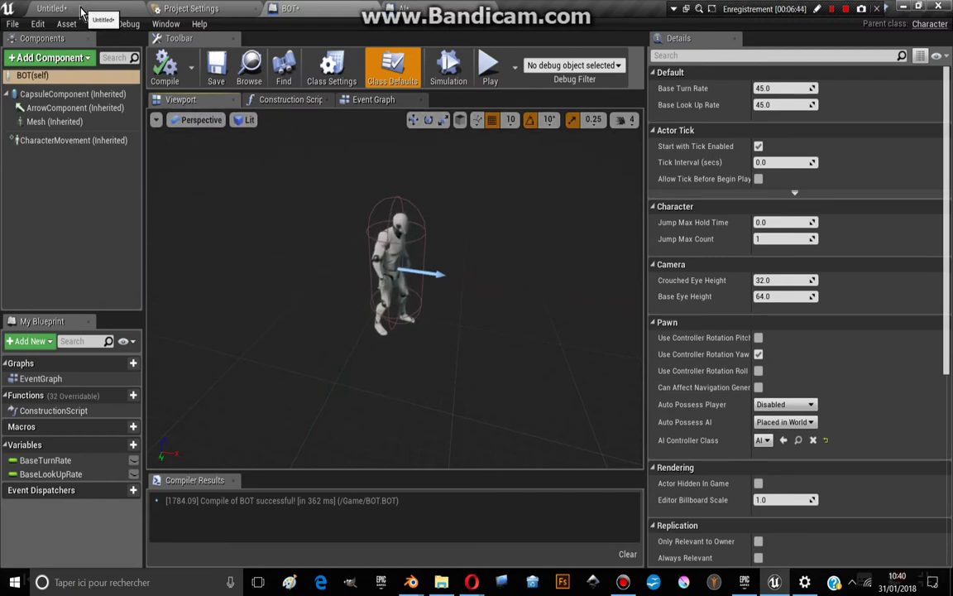
Step: Open NewBehaviorTree, move ROOT toward the top, and switch to Blackboard mode
left_click(81, 10)
left_click(497, 541)
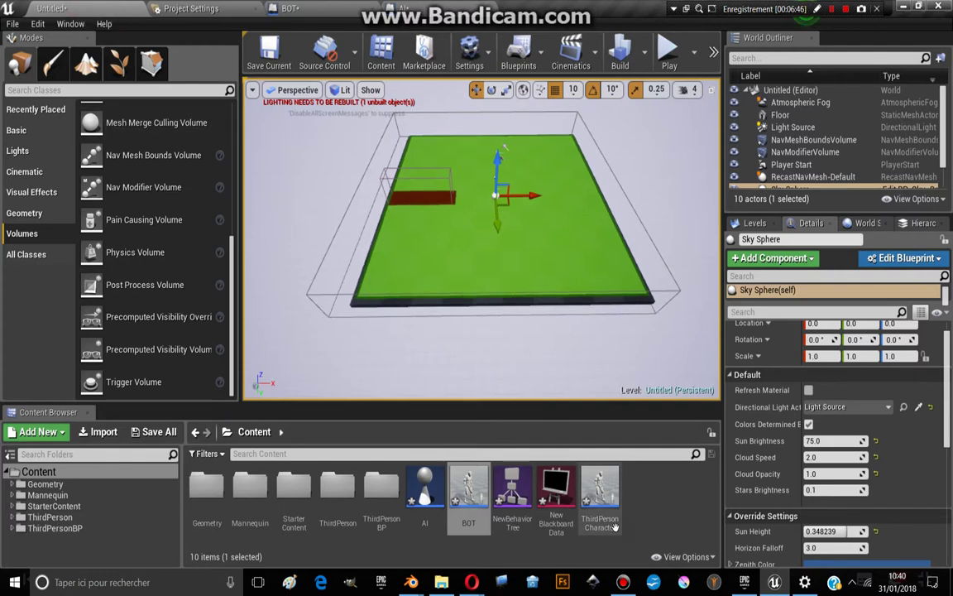
double_click(509, 501)
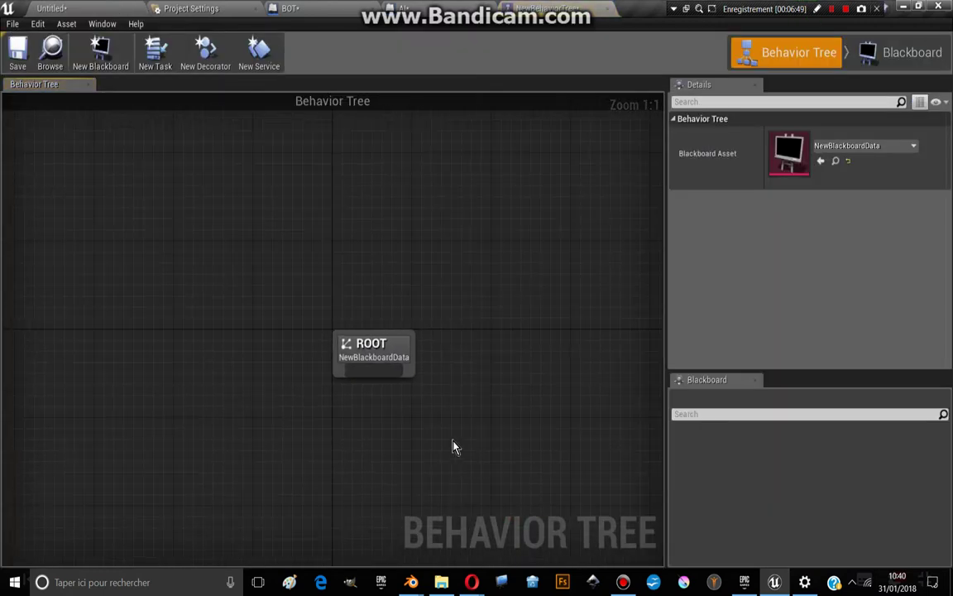
left_click(385, 234)
right_click_drag(384, 295, 389, 240)
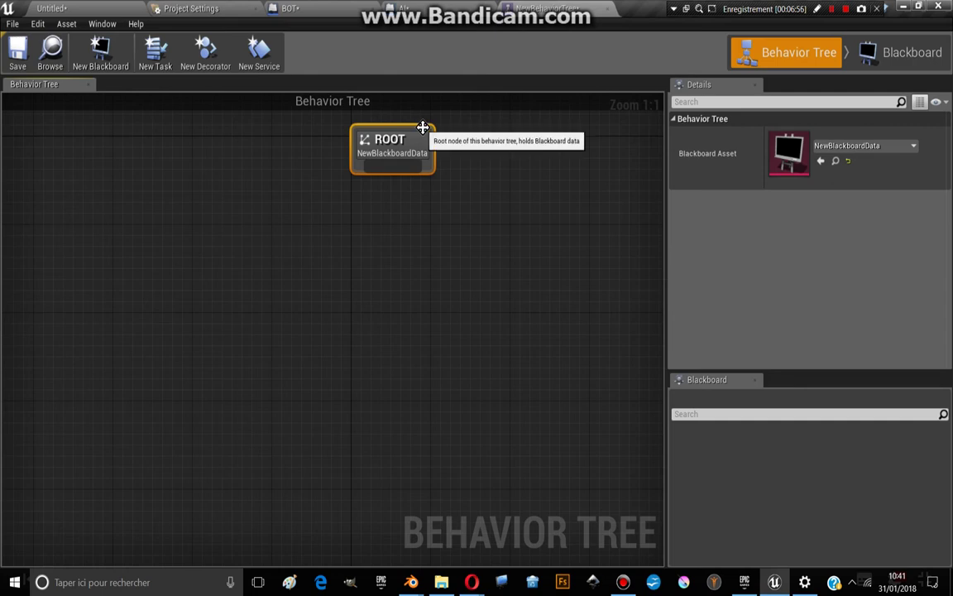
left_click(874, 55)
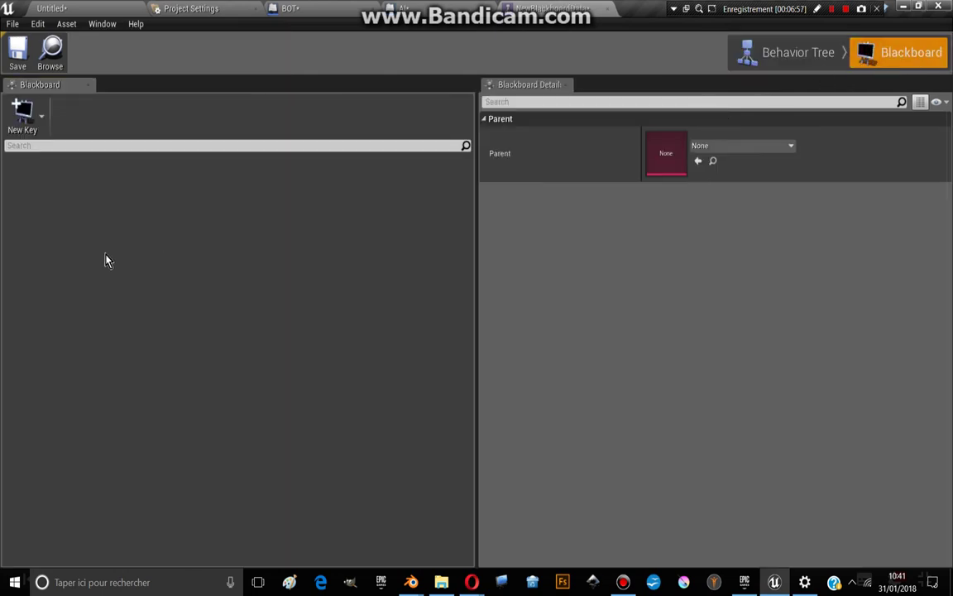
Step: Check the parent blackboard options and inspect the SelfActor key's settings
left_click(742, 153)
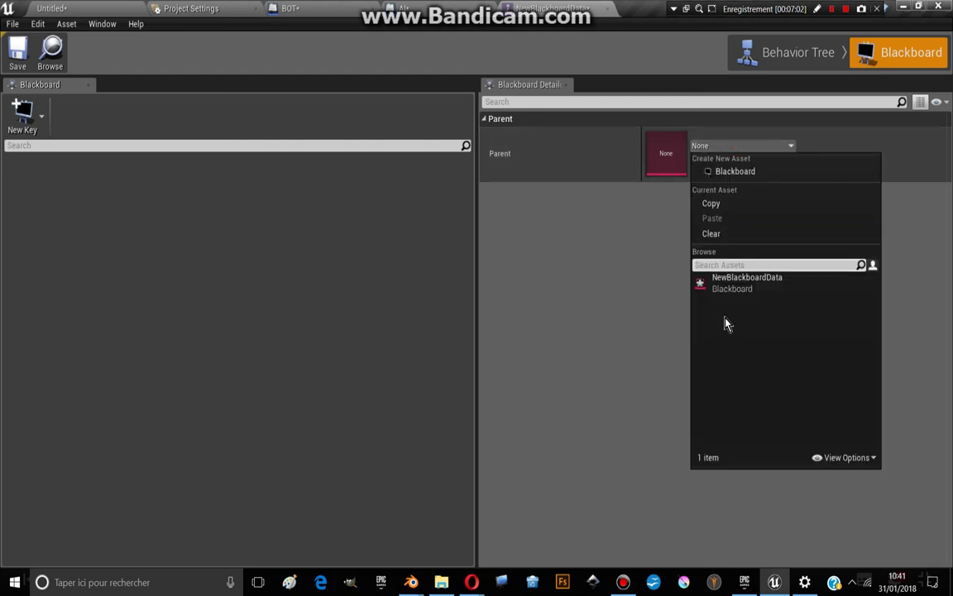
left_click(740, 286)
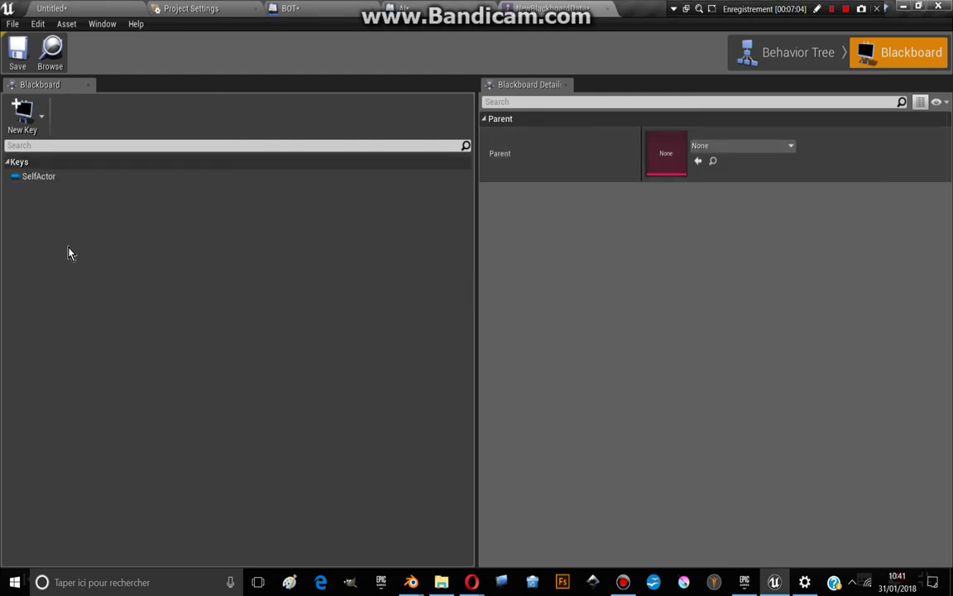
left_click(33, 176)
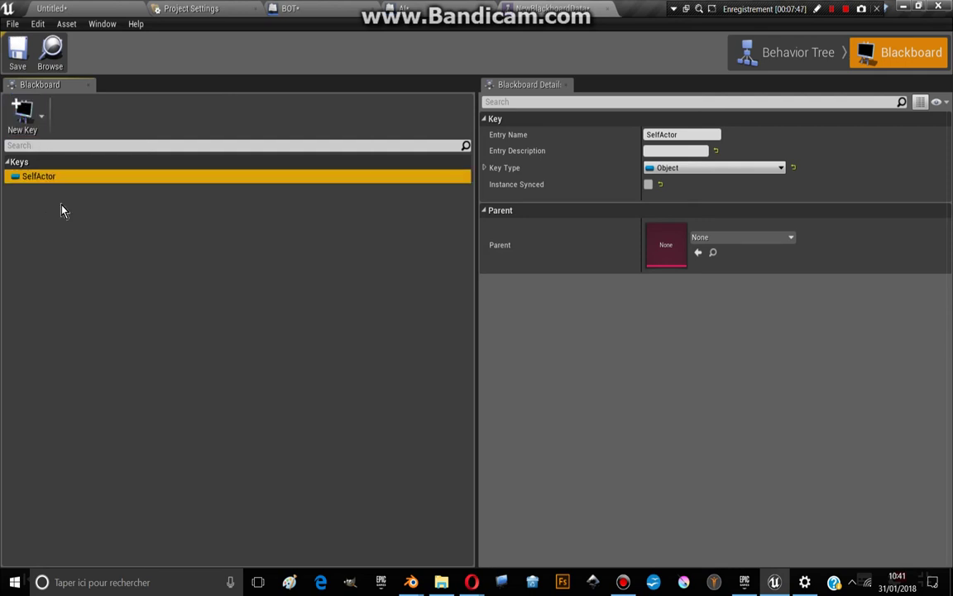
left_click(63, 276)
Step: Add an Object key named ACTOR, expand its Key Type, then return to the level
left_click(22, 112)
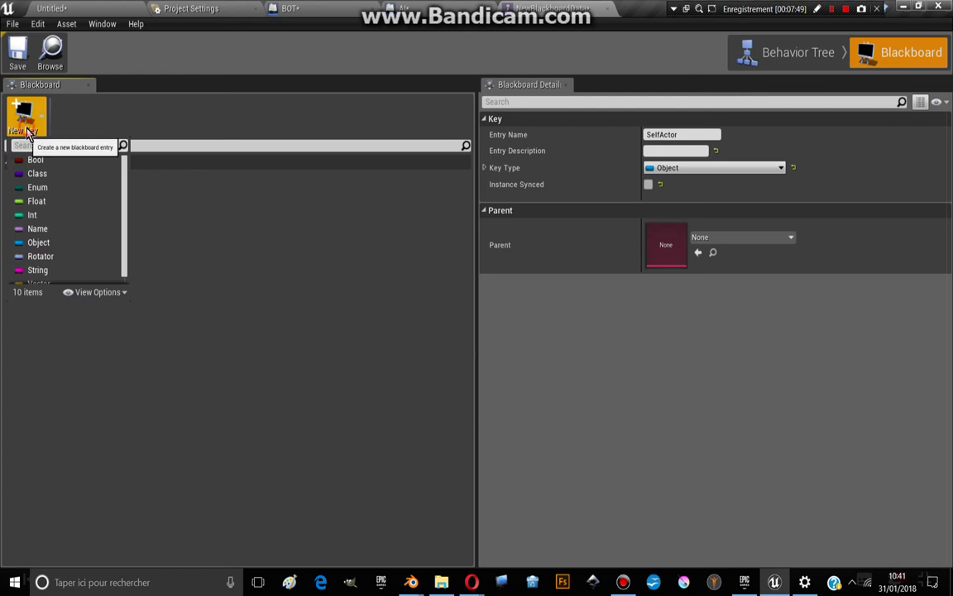
left_click(70, 245)
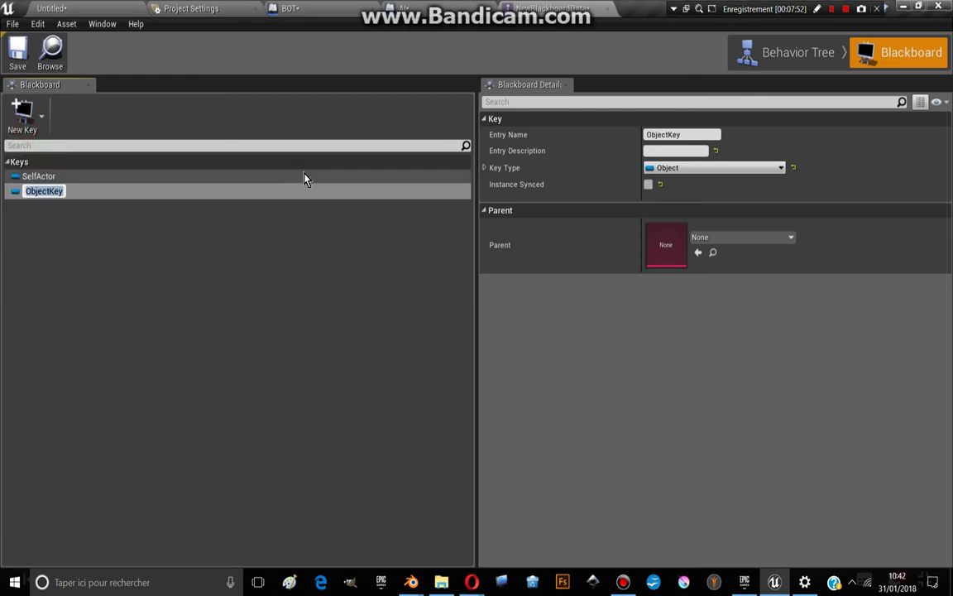
type("ACTOR")
key("Return")
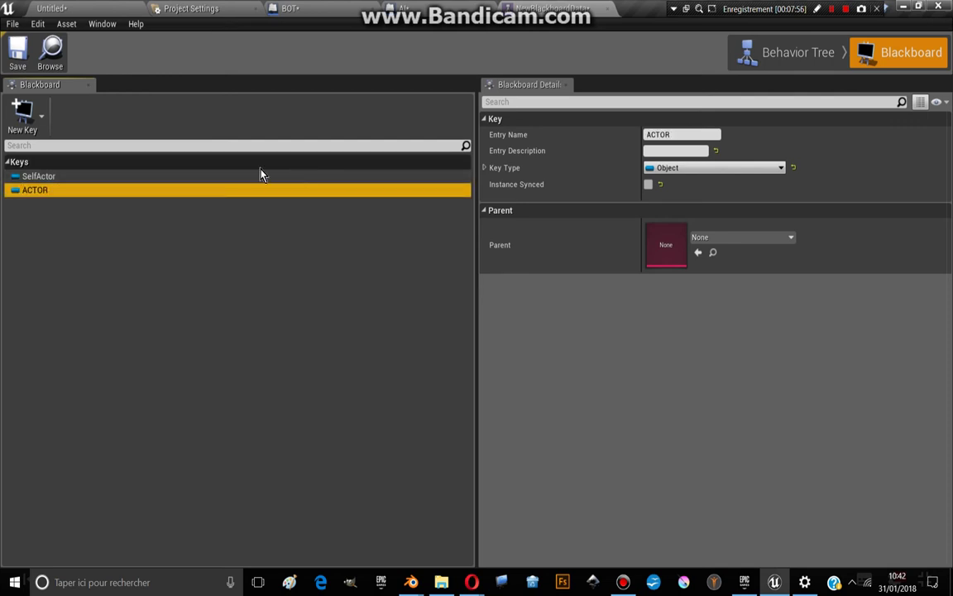
left_click(484, 168)
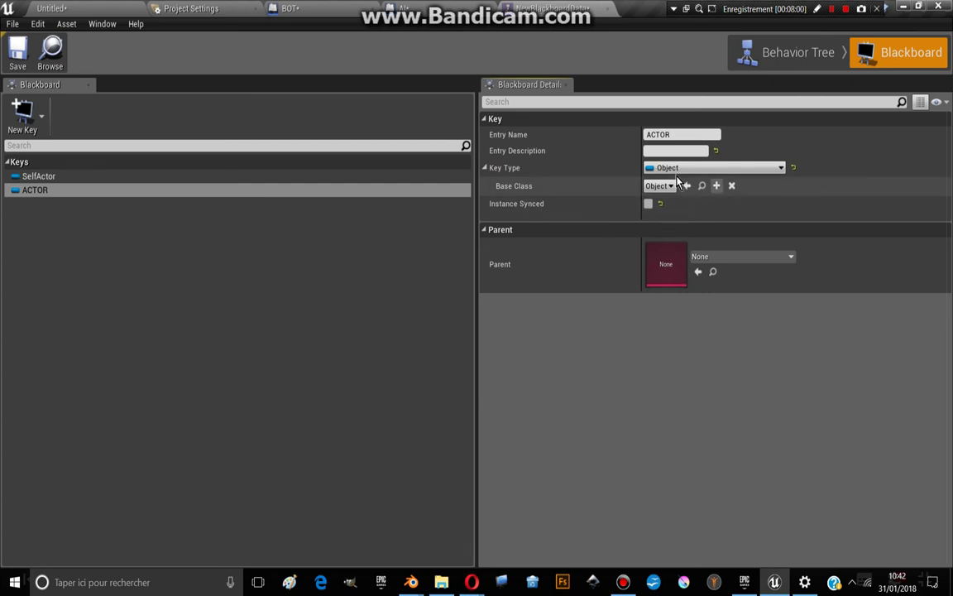
left_click(83, 8)
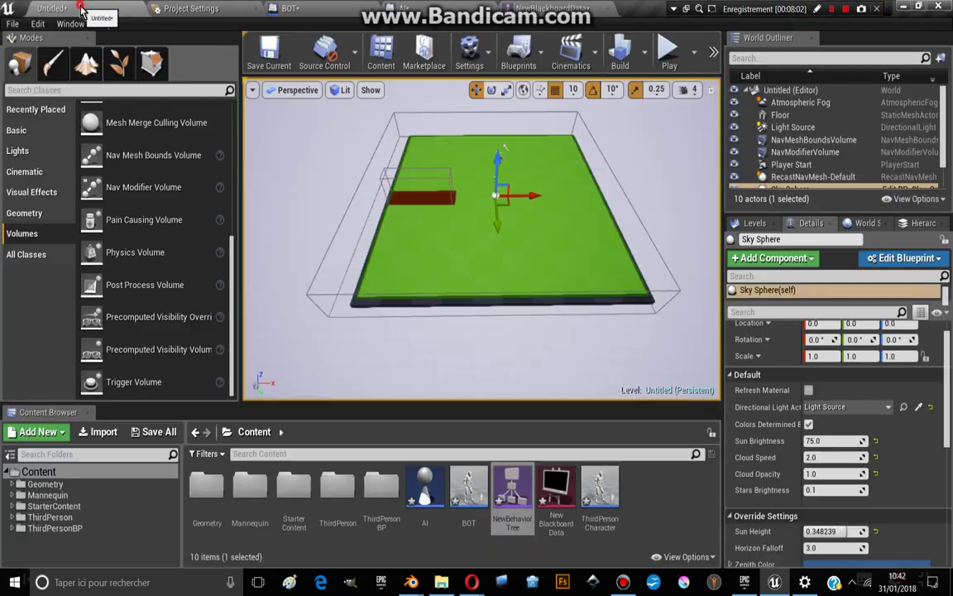
Step: Dismiss the Content Browser create menu and switch back to the NewBlackboardData editor
right_click(651, 509)
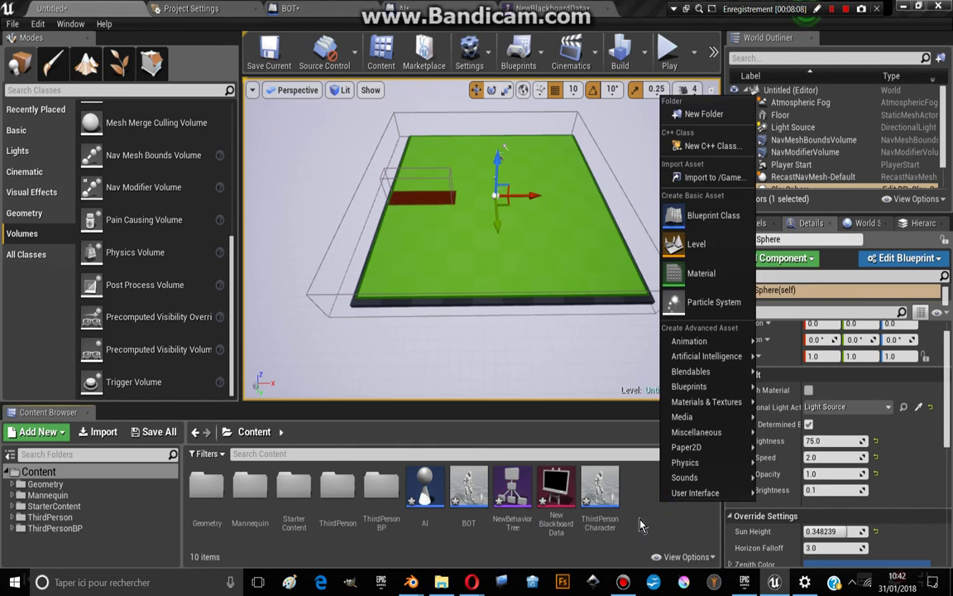
left_click(637, 521)
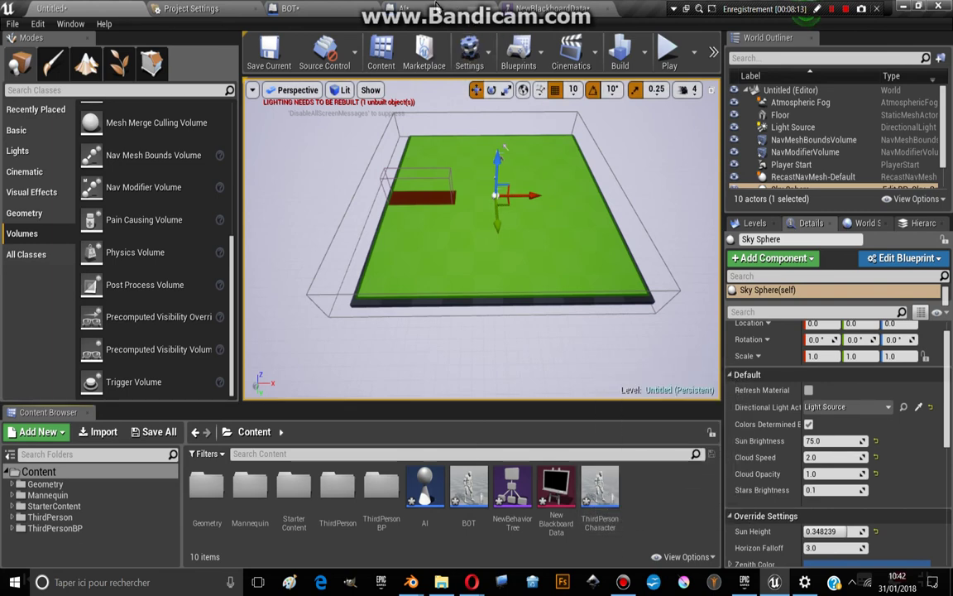
left_click(550, 8)
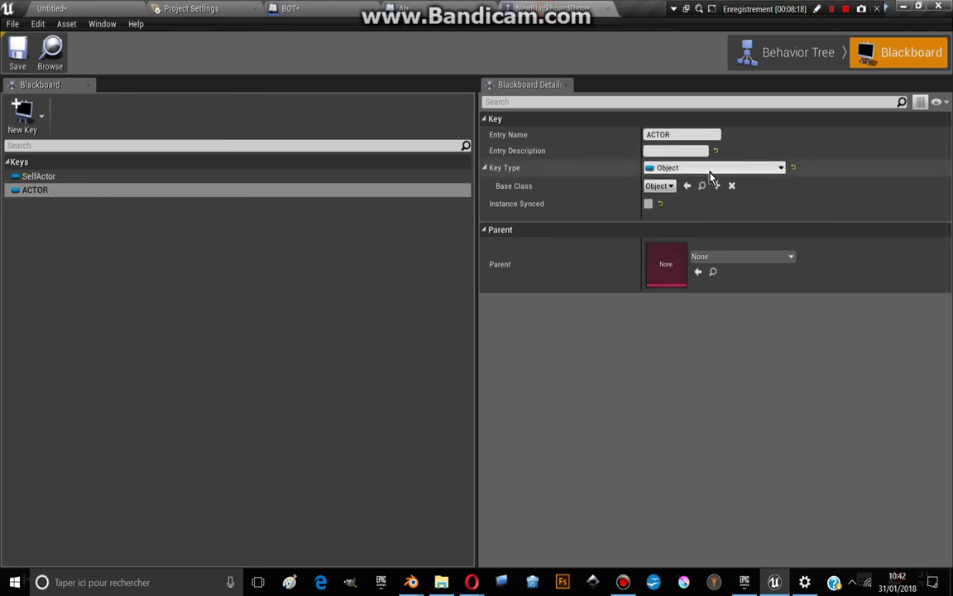
Step: Set ACTOR's base class to ThirdPersonCharacter and return to Behavior Tree mode
left_click(659, 186)
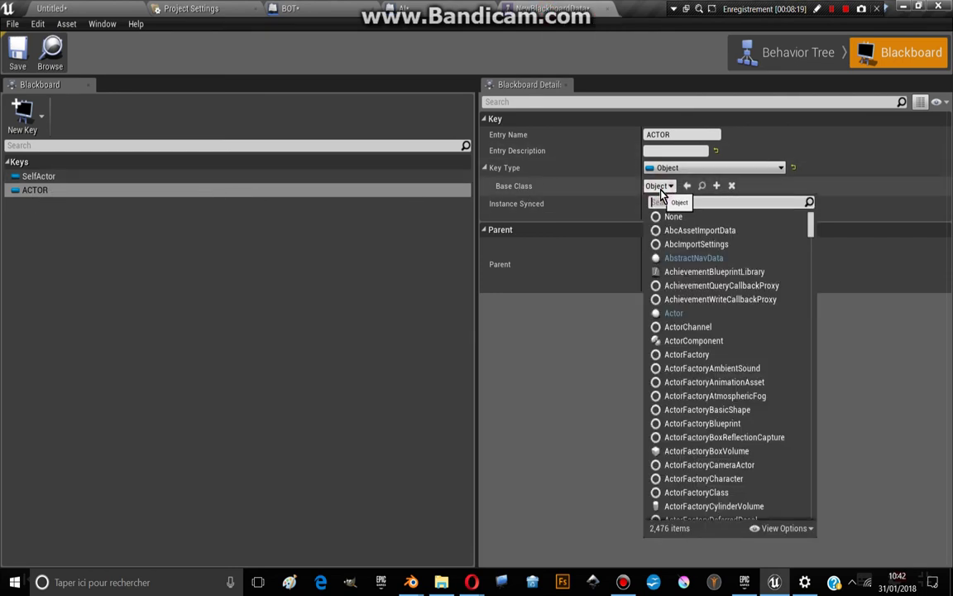
type("thir")
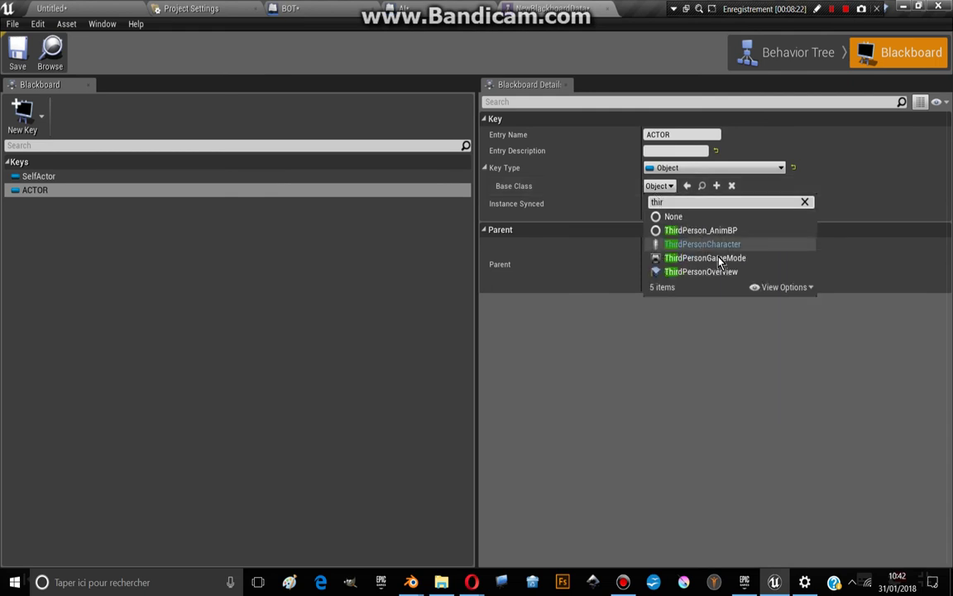
left_click(731, 244)
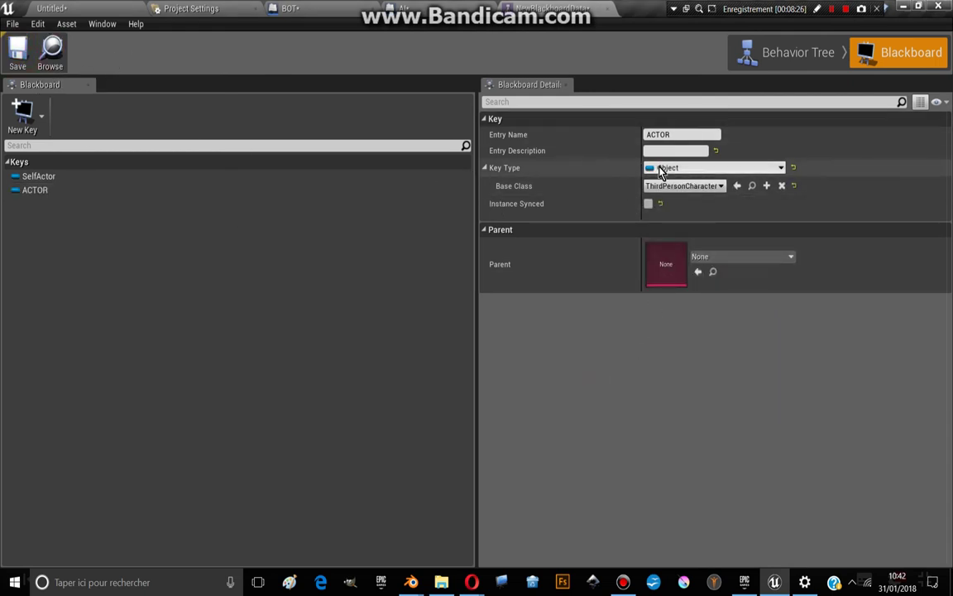
left_click(790, 55)
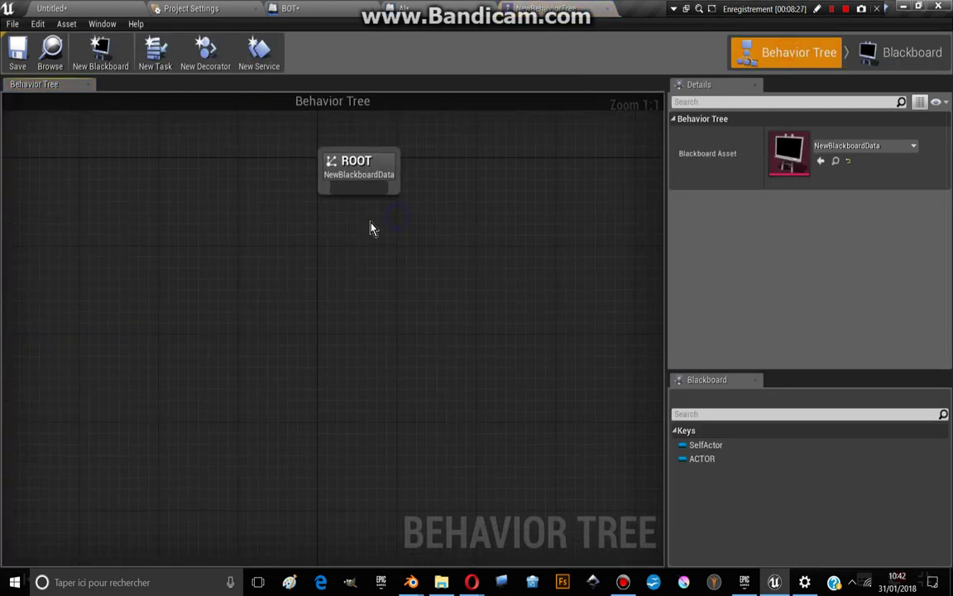
Step: Add a Selector node under ROOT and center it in the graph
left_click_drag(360, 187, 356, 399)
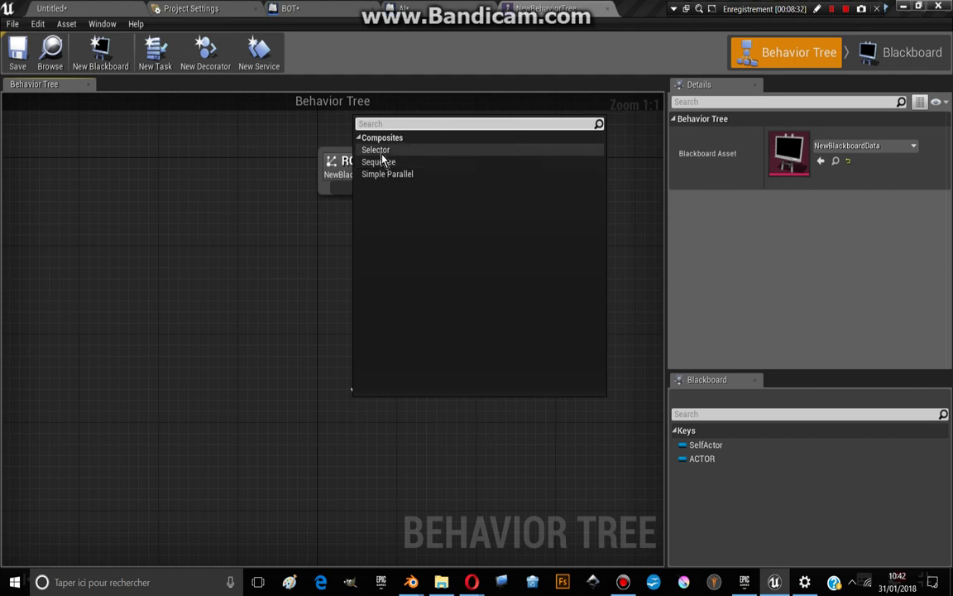
left_click(381, 151)
right_click_drag(418, 330, 365, 261)
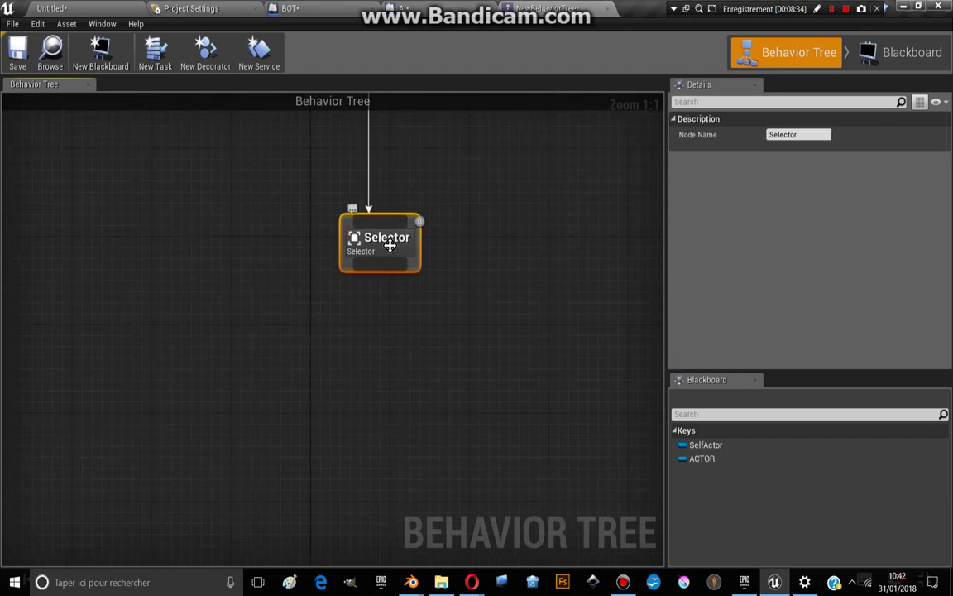
scroll(443, 279, "down", 6)
scroll(426, 232, "up", 5)
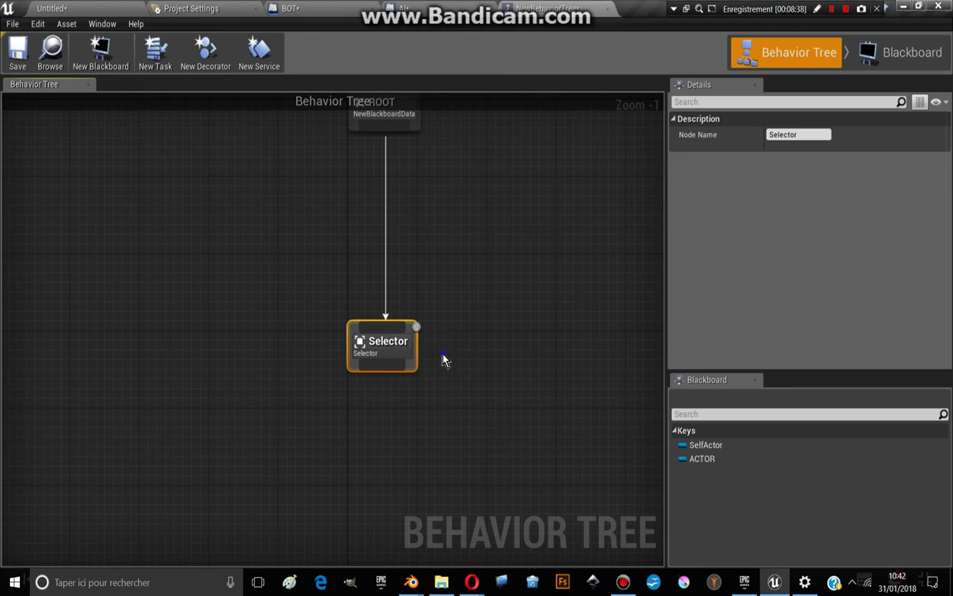
right_click_drag(446, 361, 422, 319)
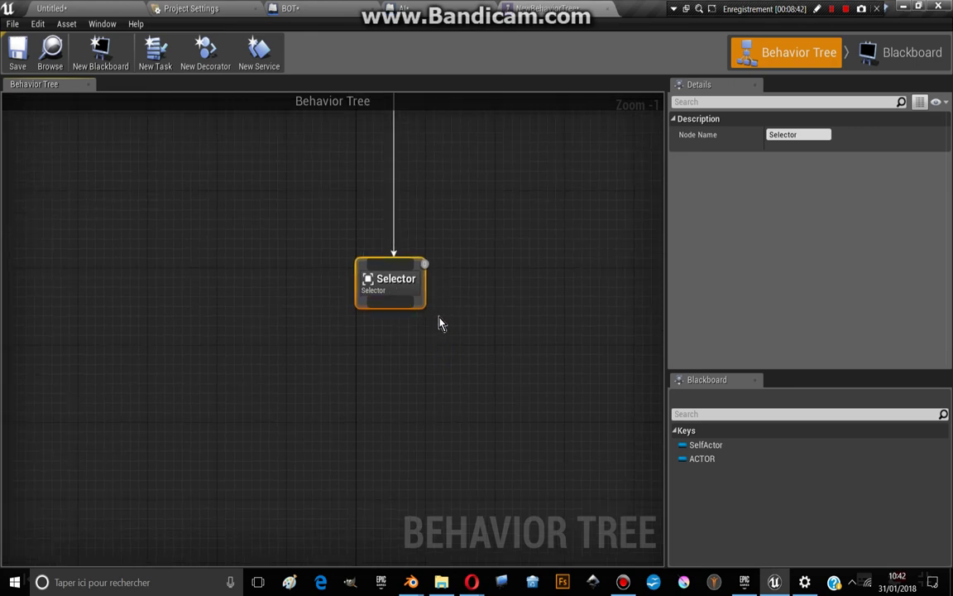
right_click_drag(449, 339, 455, 325)
Step: Drag a new child link from the Selector and bring up the Tasks list
scroll(398, 265, "down", 2)
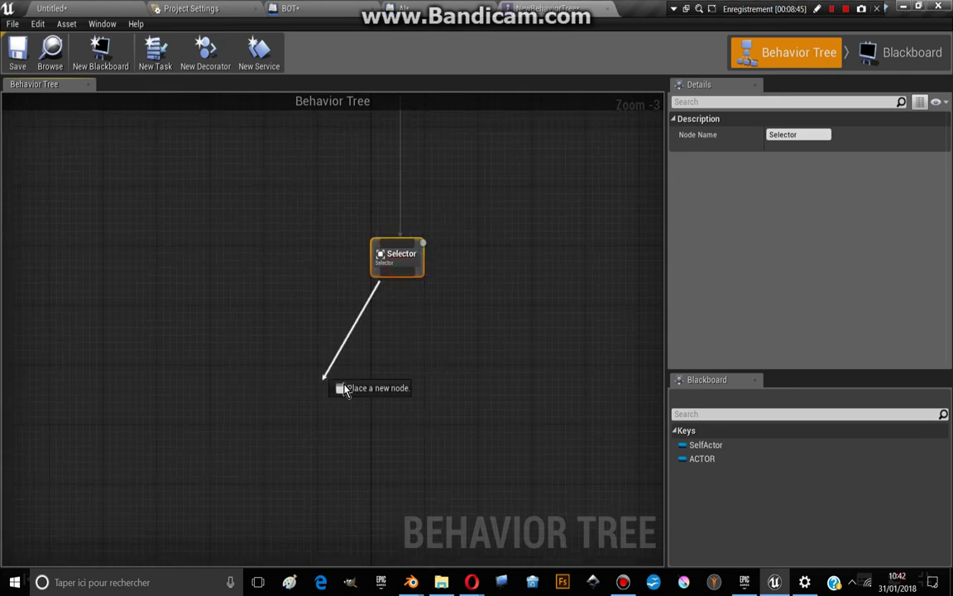
left_click_drag(399, 273, 319, 418)
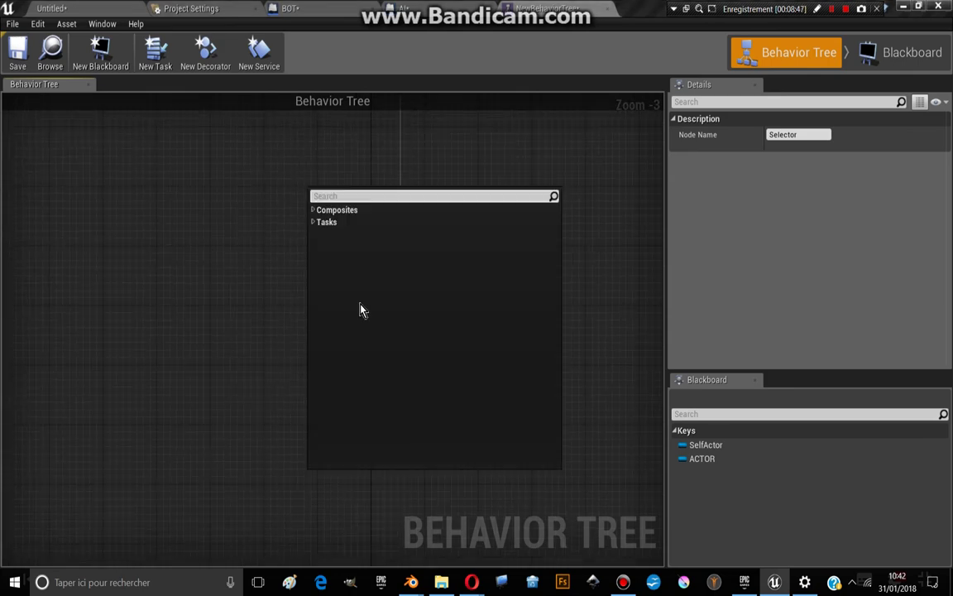
left_click(313, 223)
Step: Add a Move To task under the Selector and set its Blackboard Key to ACTOR
left_click(331, 258)
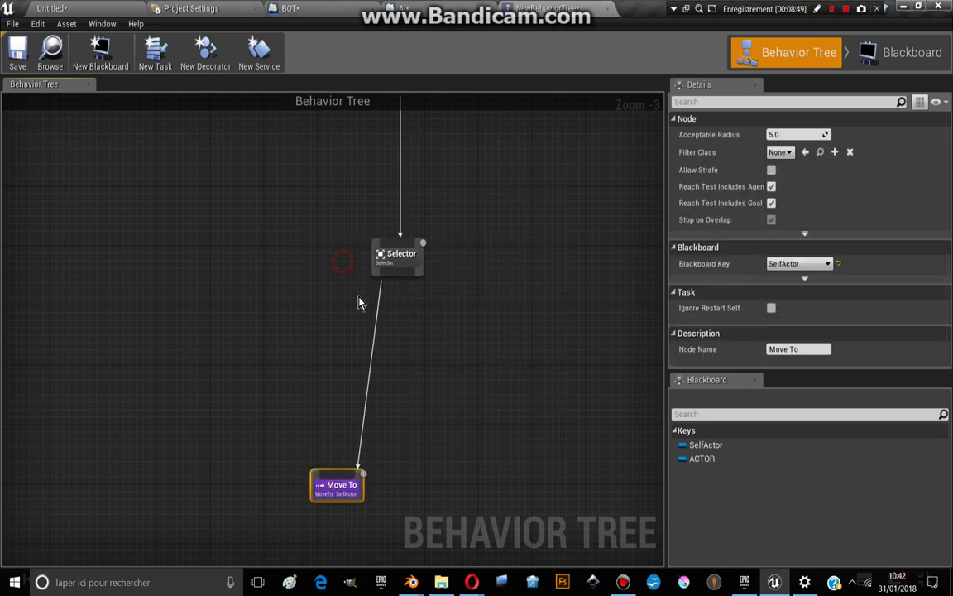
scroll(331, 389, "up", 3)
right_click_drag(328, 343, 305, 386)
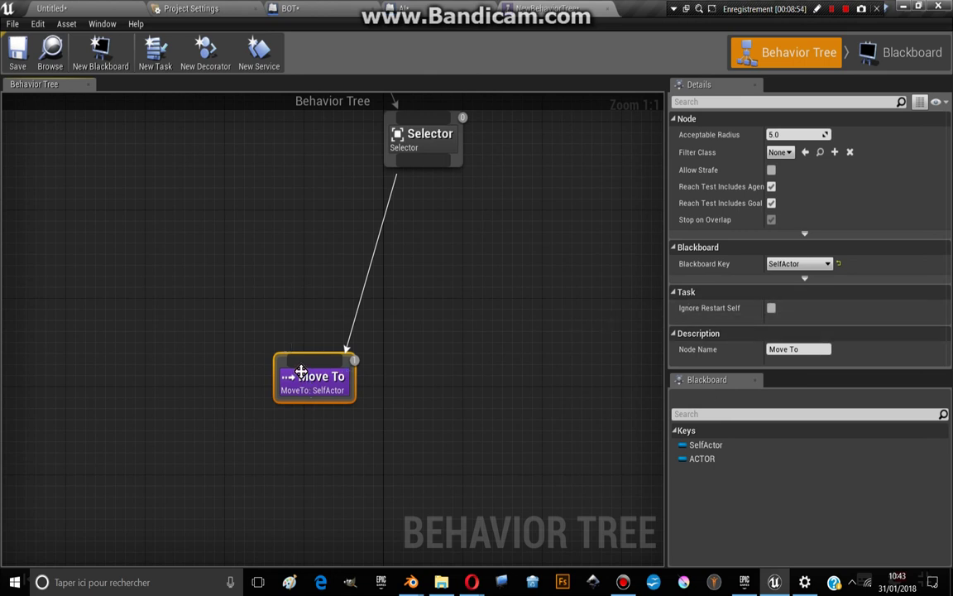
left_click(776, 266)
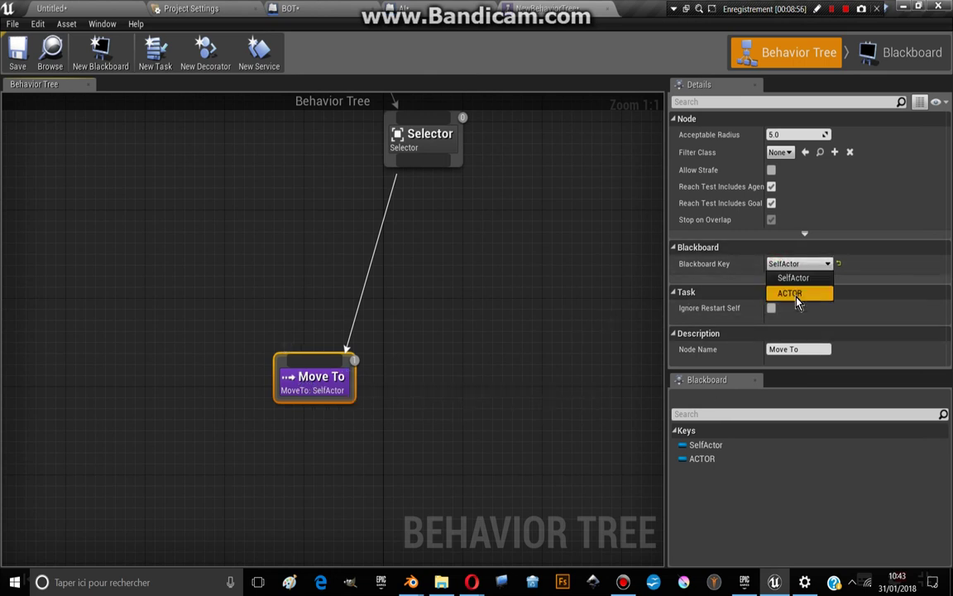
left_click(796, 295)
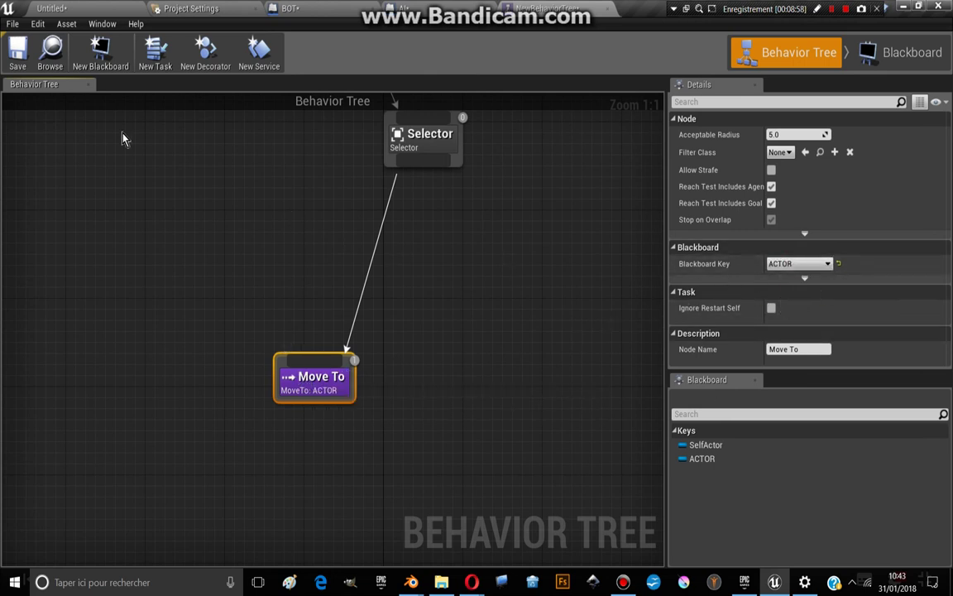
scroll(410, 251, "down", 5)
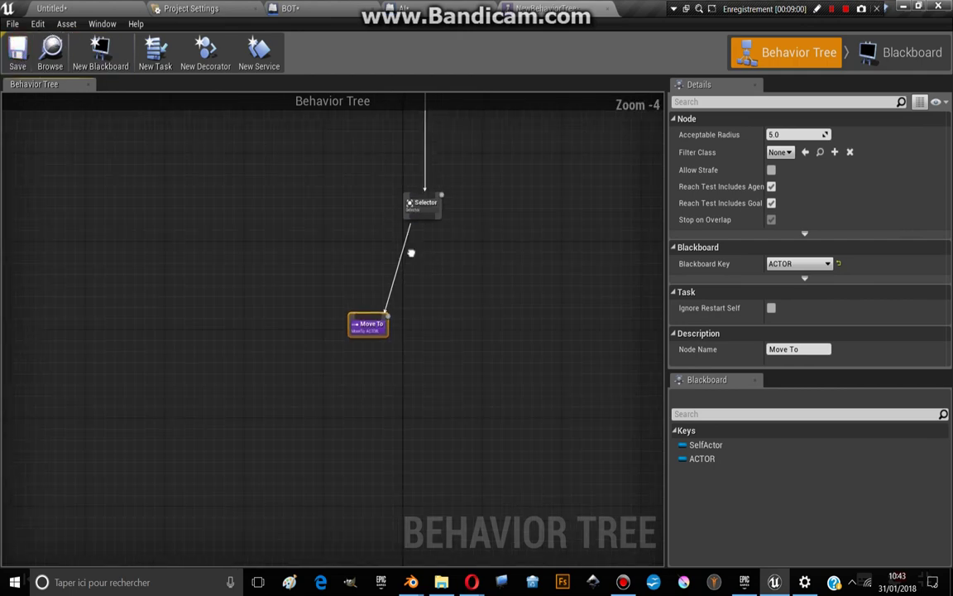
scroll(356, 231, "up", 3)
Step: Select the Selector and the ACTOR key, then switch to the Blackboard editor
left_click(368, 327)
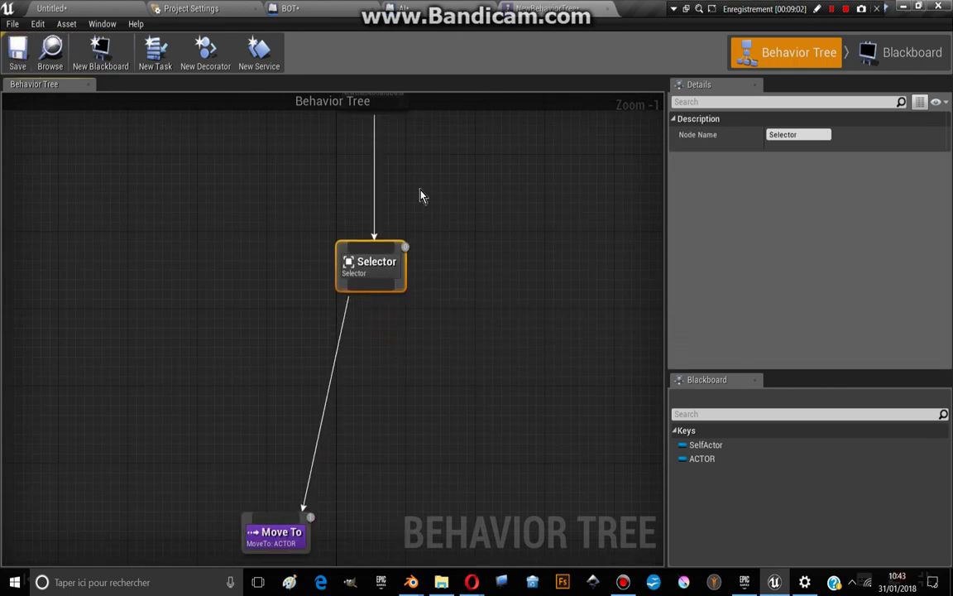
scroll(419, 207, "down", 1)
right_click_drag(419, 219, 422, 248)
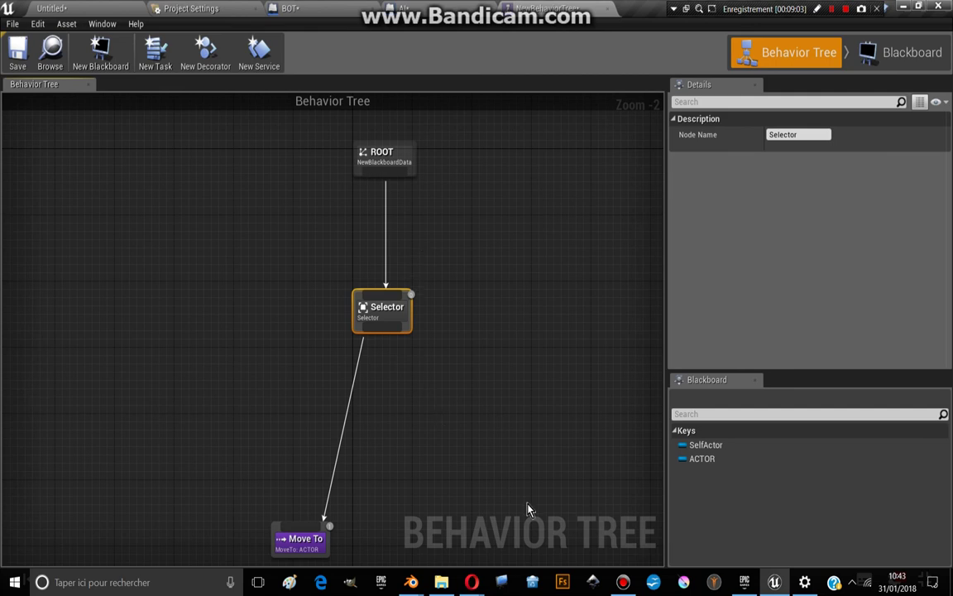
left_click(718, 460)
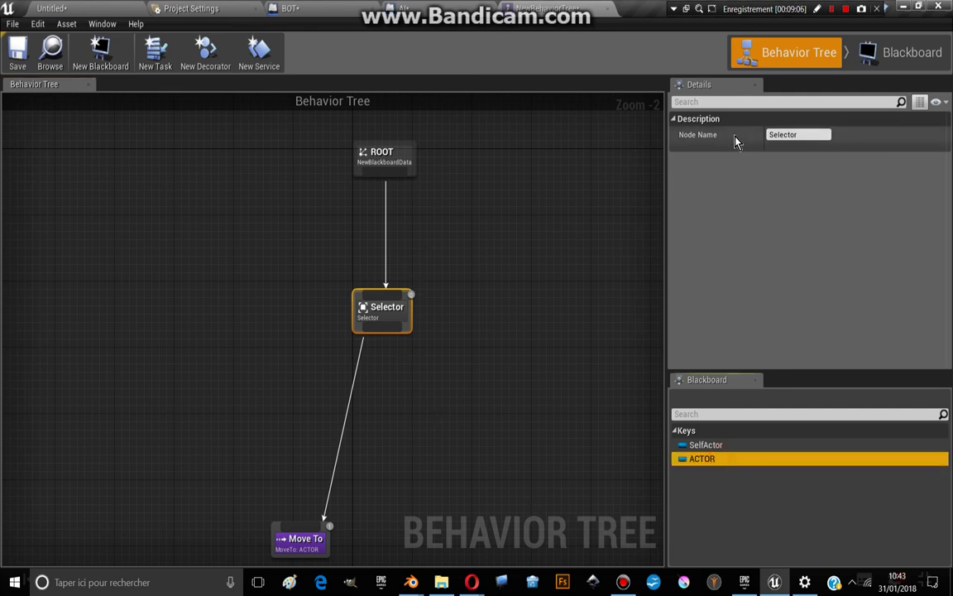
left_click(884, 52)
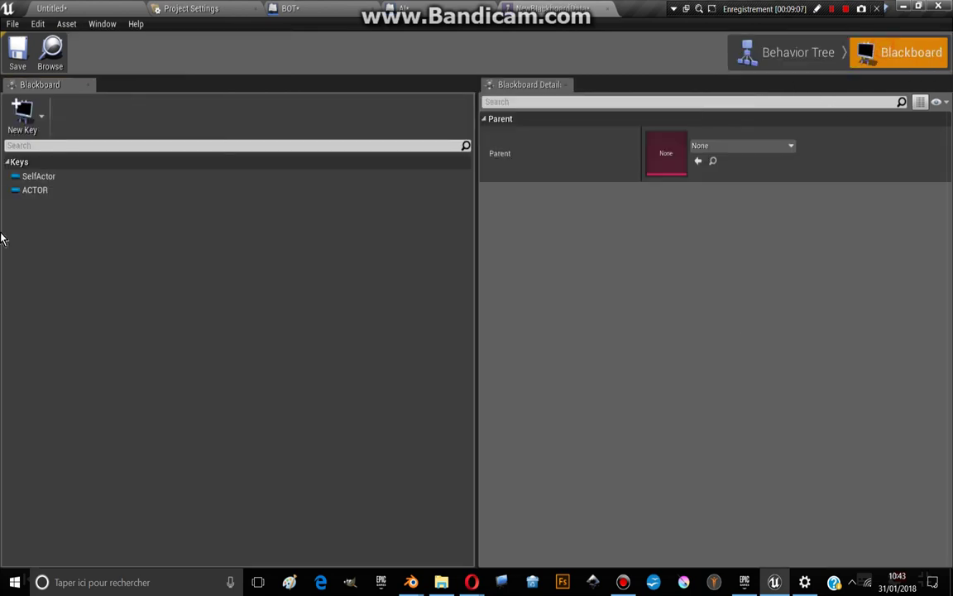
Step: Check the ACTOR key's type, then drop a BOT and a ThirdPersonCharacter into the level
left_click(59, 190)
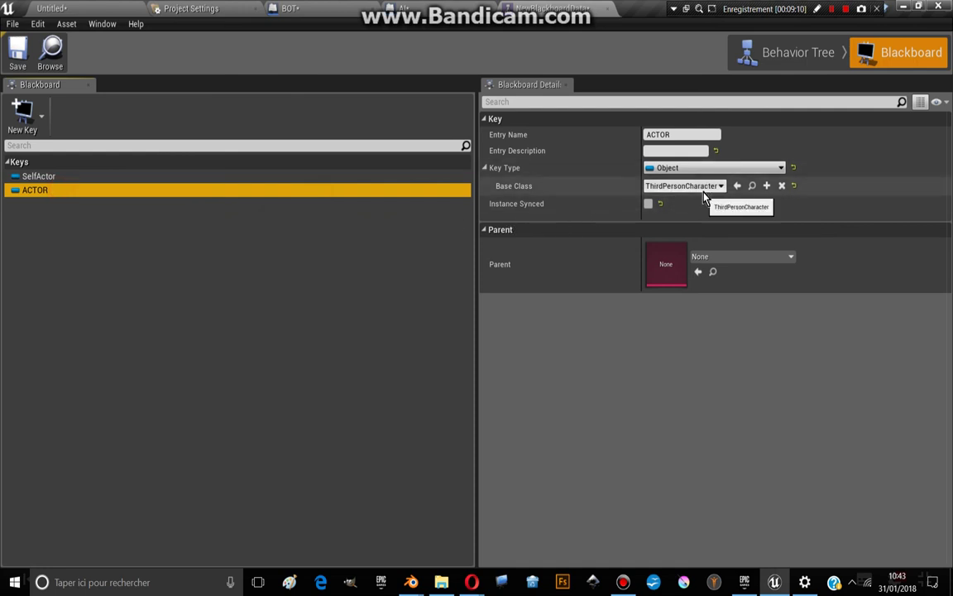
left_click(92, 12)
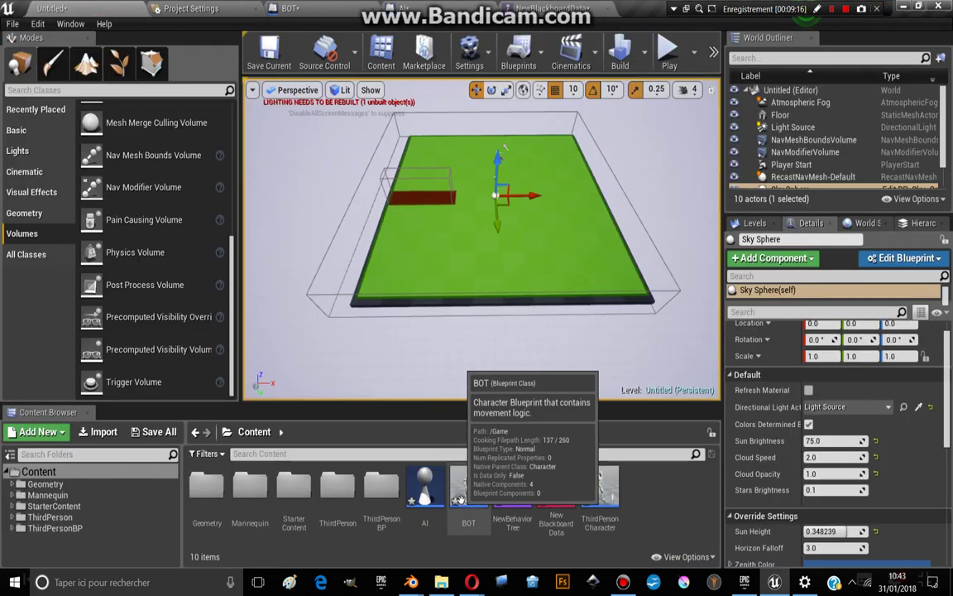
left_click_drag(459, 500, 467, 165)
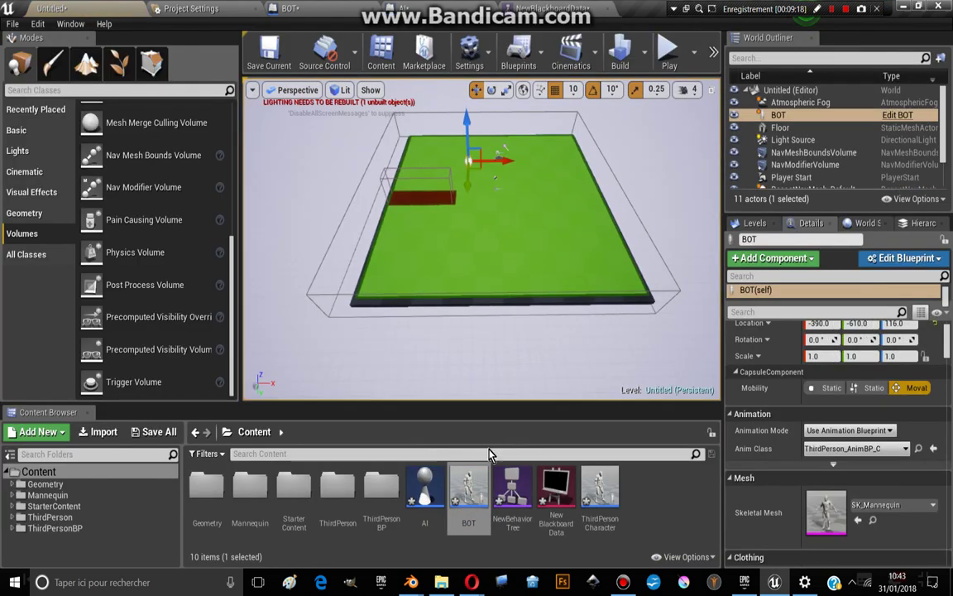
mouse_move(599, 496)
left_mouse_down()
mouse_move(612, 391)
mouse_move(572, 242)
left_mouse_up()
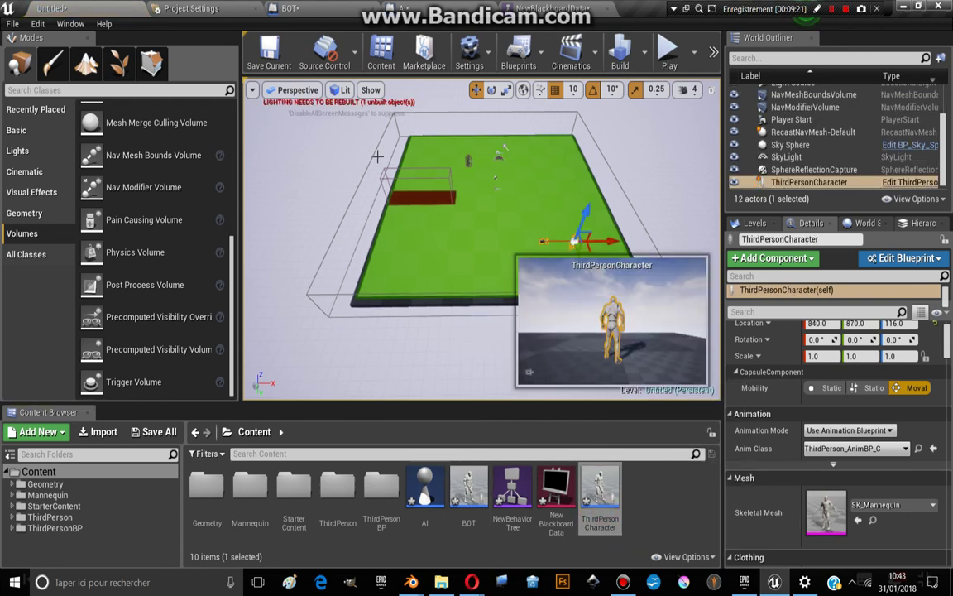
left_click(693, 60)
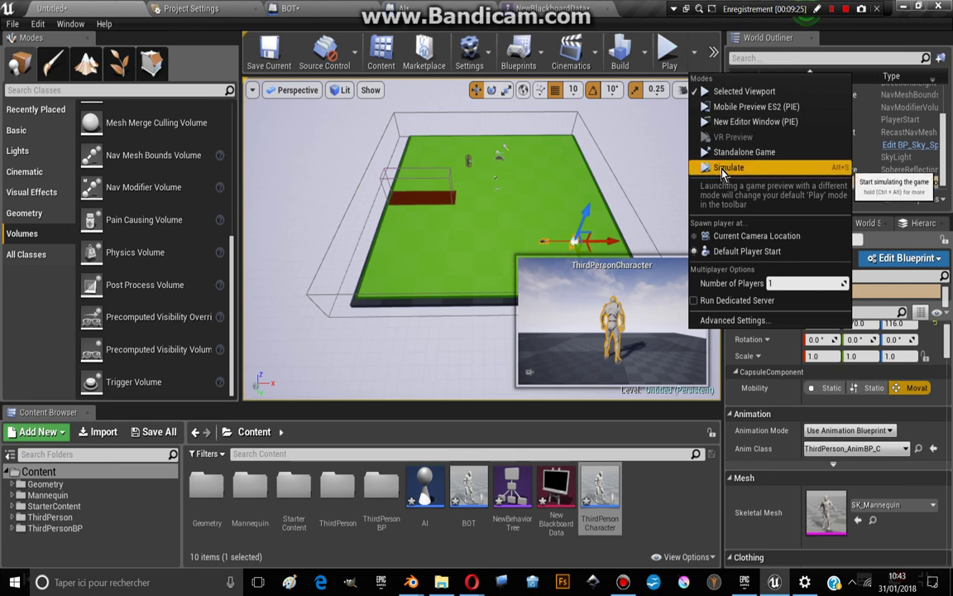
Step: Simulate the level, zoom in near the floor, and select the running BOT
left_click(722, 169)
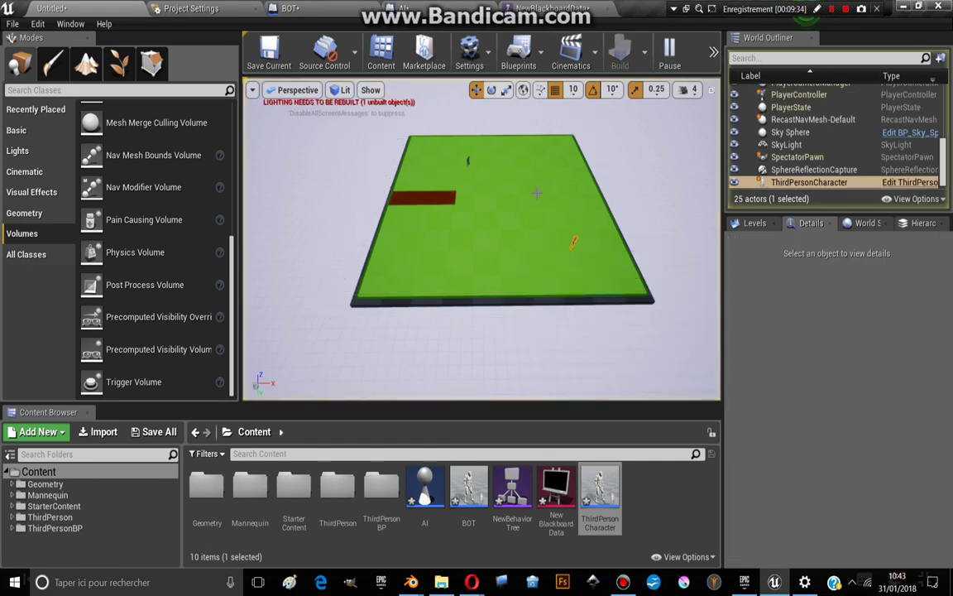
left_click(467, 160)
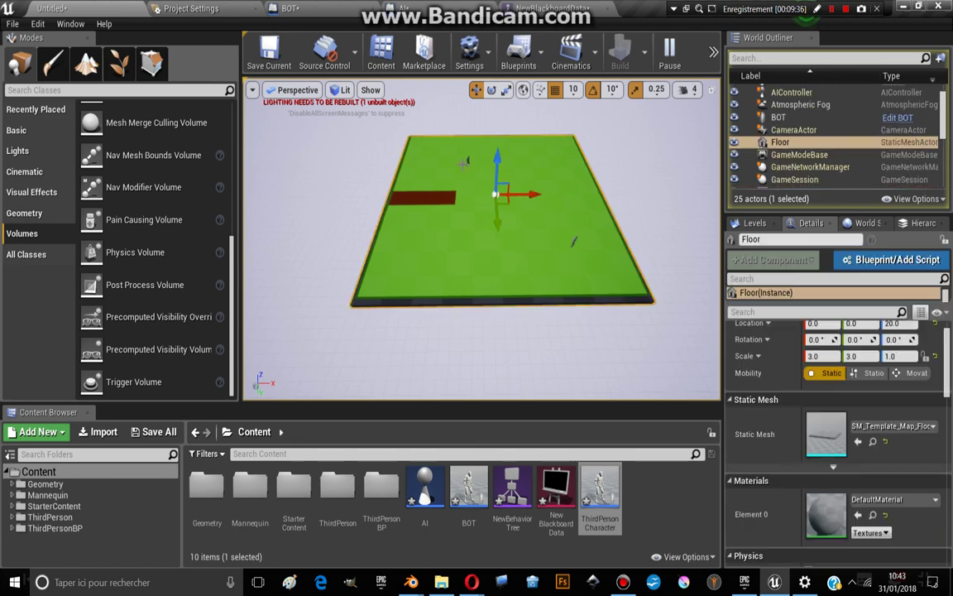
scroll(426, 187, "up", 3)
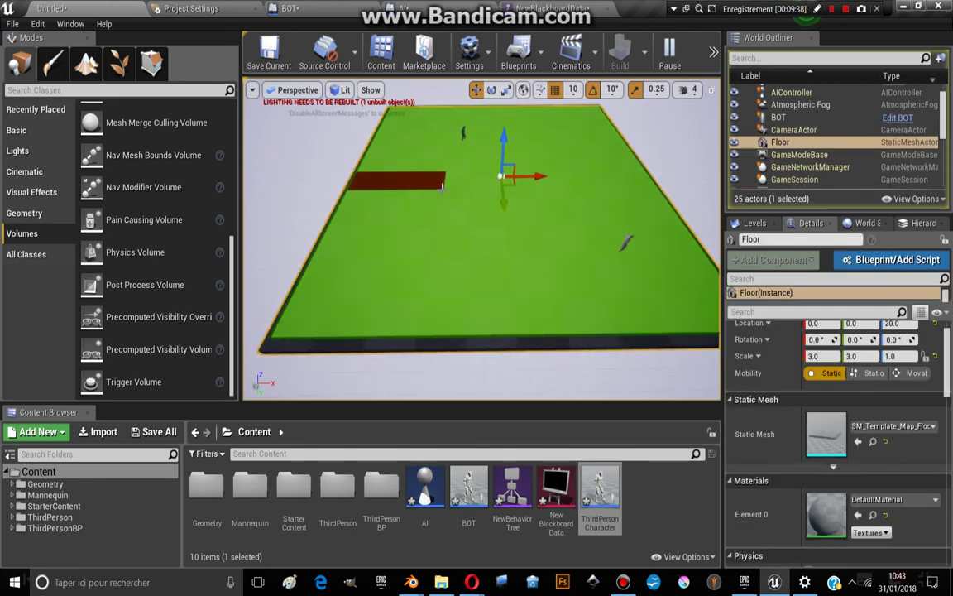
scroll(426, 190, "up", 3)
scroll(482, 240, "up", 2)
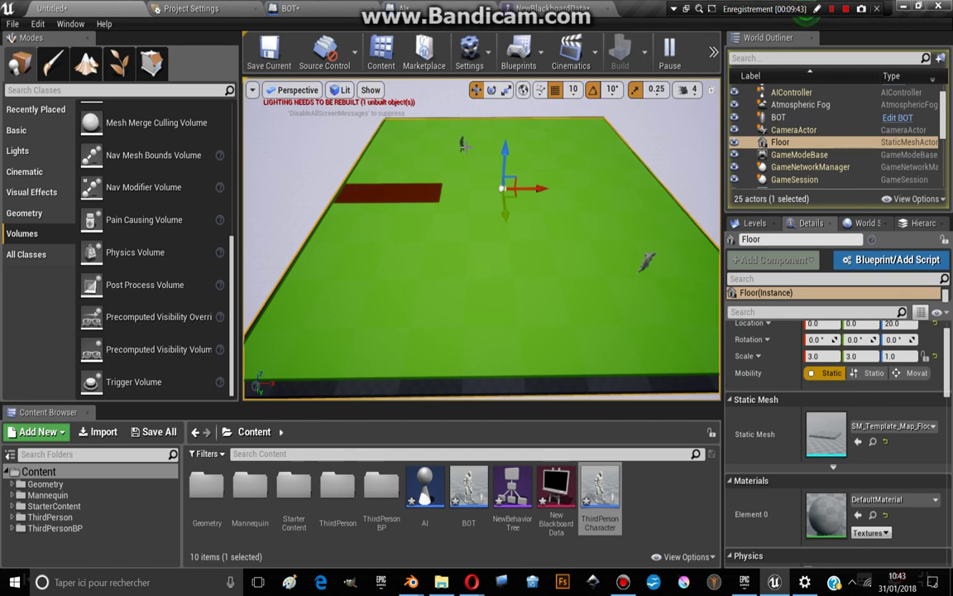
left_click(461, 142)
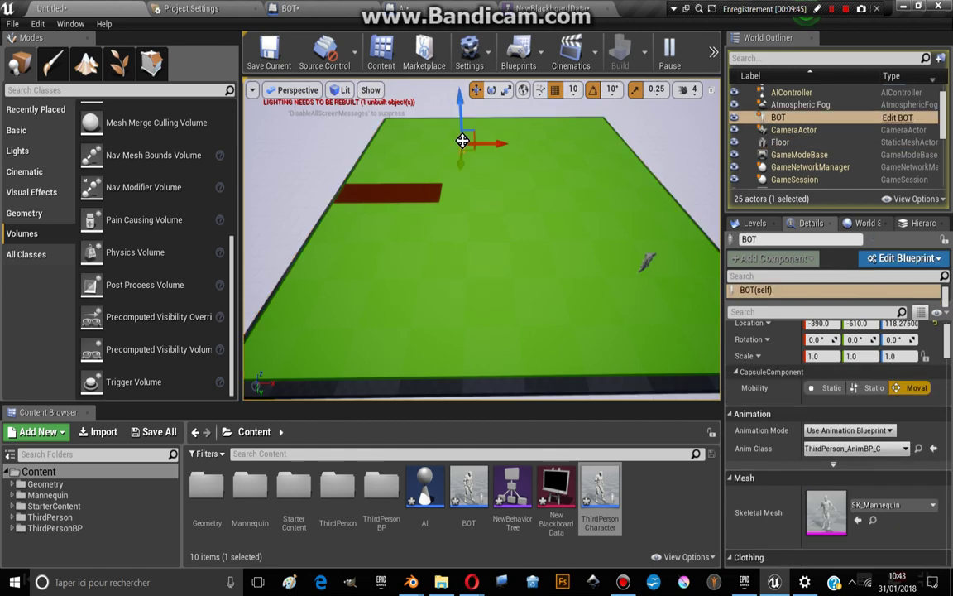
left_click(371, 90)
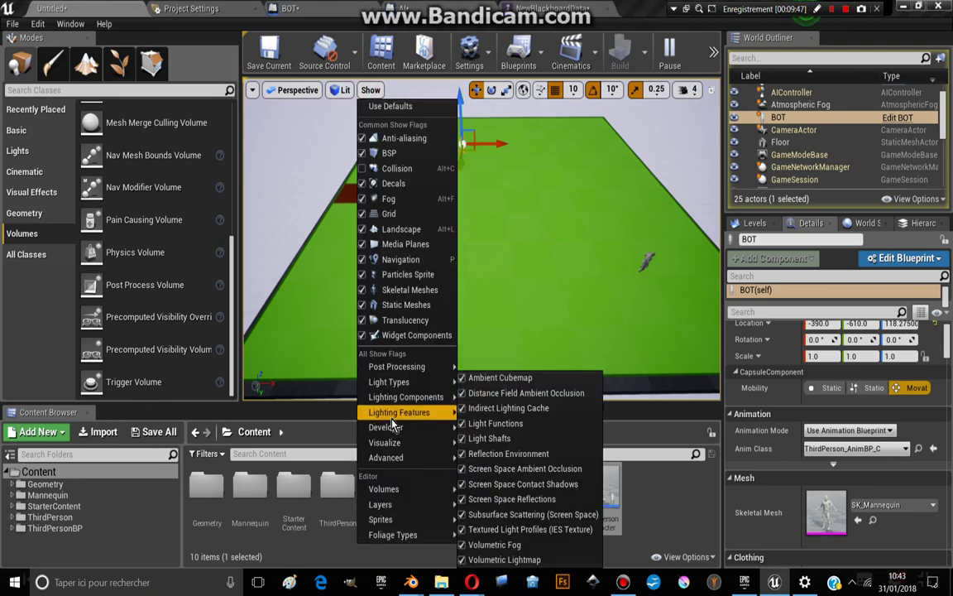
Step: Enable AI Debug under the viewport's Developer show flags
mouse_move(394, 431)
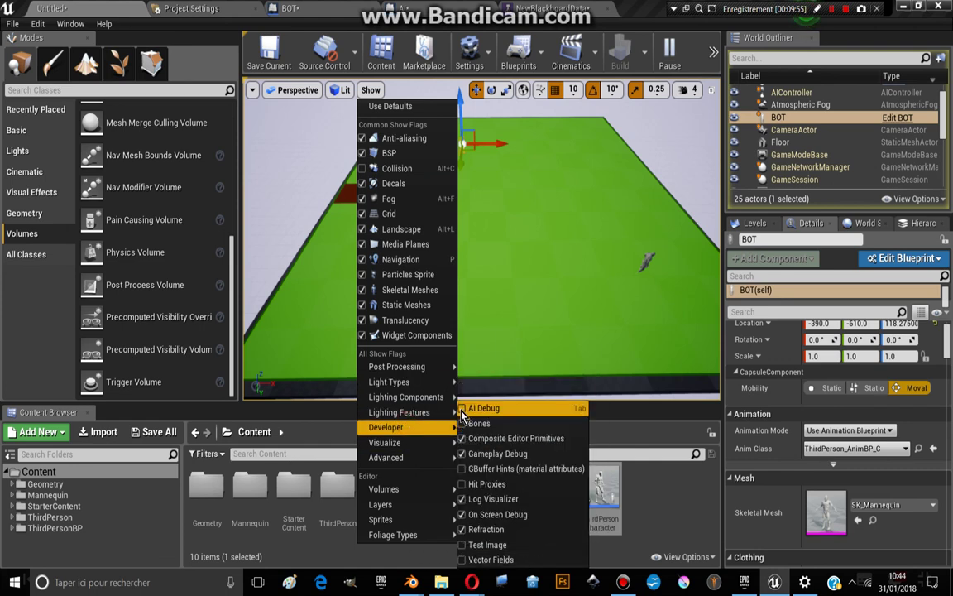
left_click(462, 411)
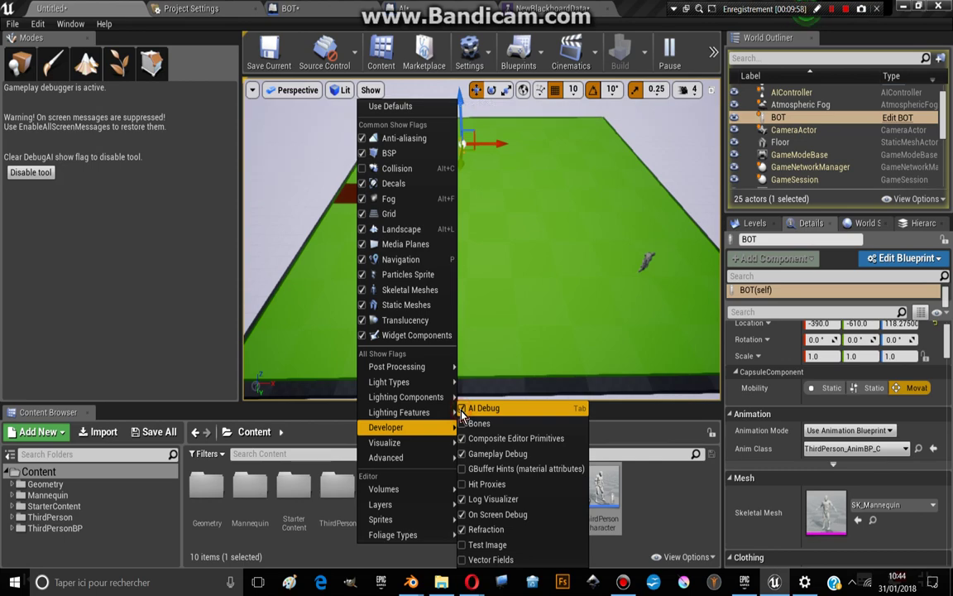